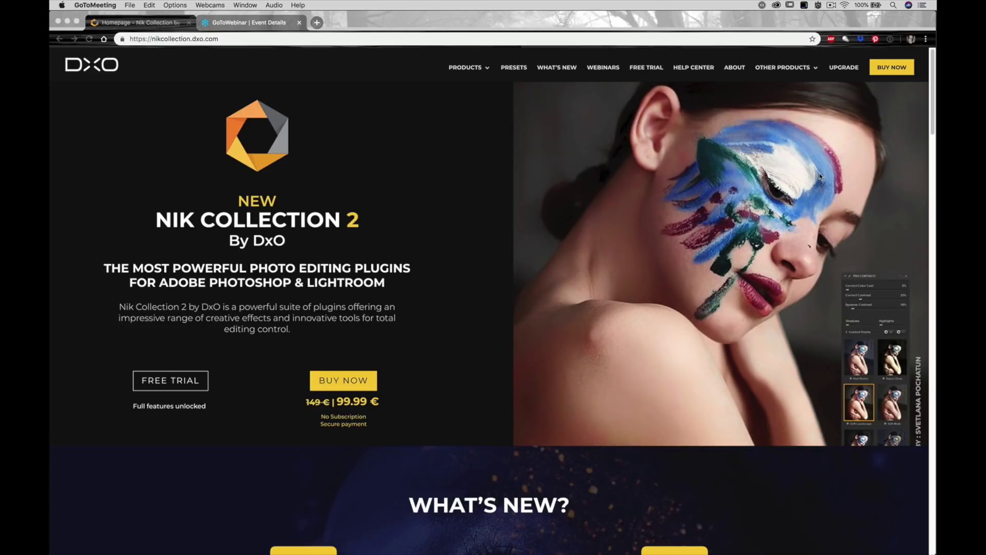
# Open the Webinars page of the Nik Collection site and review the upcoming sessions, dates and registration links.
pyautogui.scroll(-5, 666, 165)
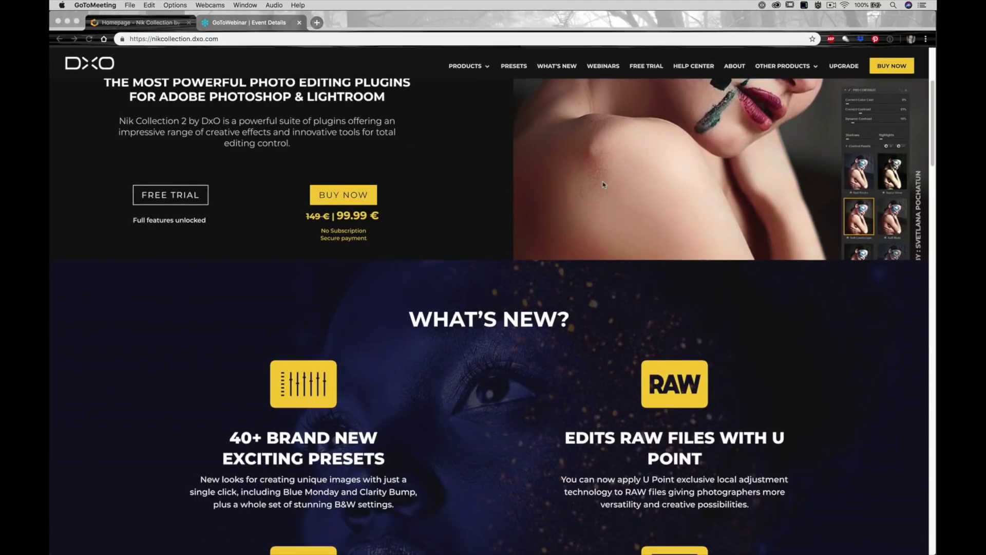
pyautogui.scroll(5, 603, 186)
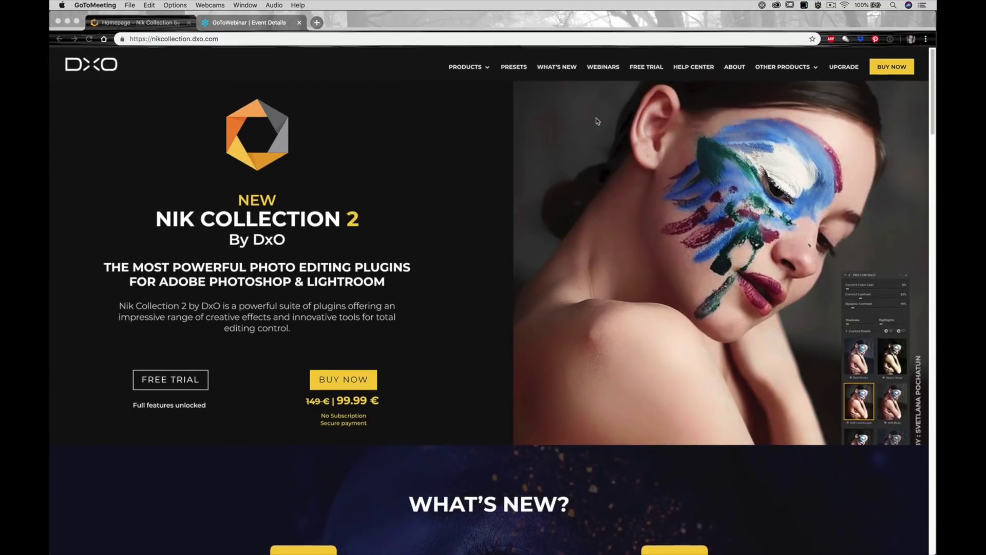
pyautogui.click(600, 72)
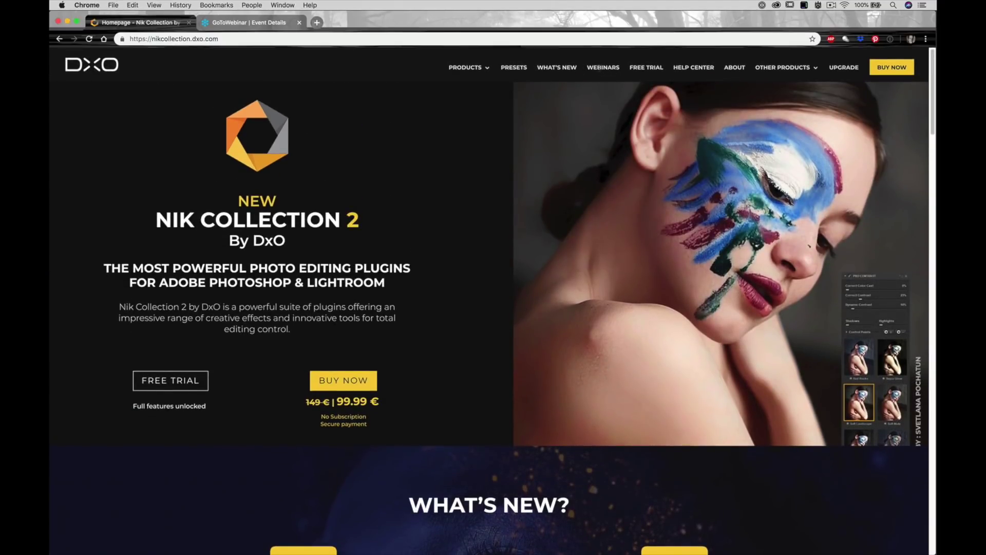
pyautogui.click(602, 70)
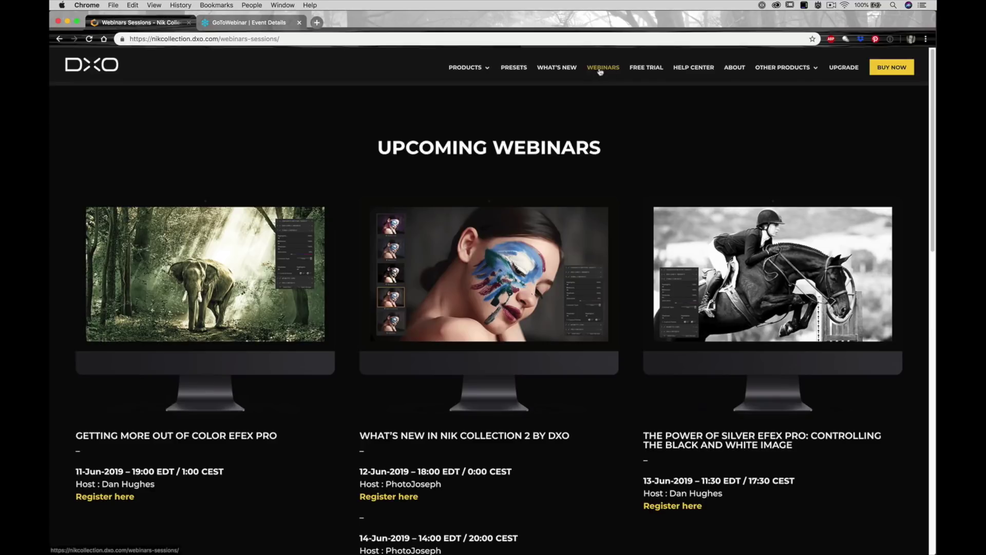
pyautogui.scroll(-5, 591, 414)
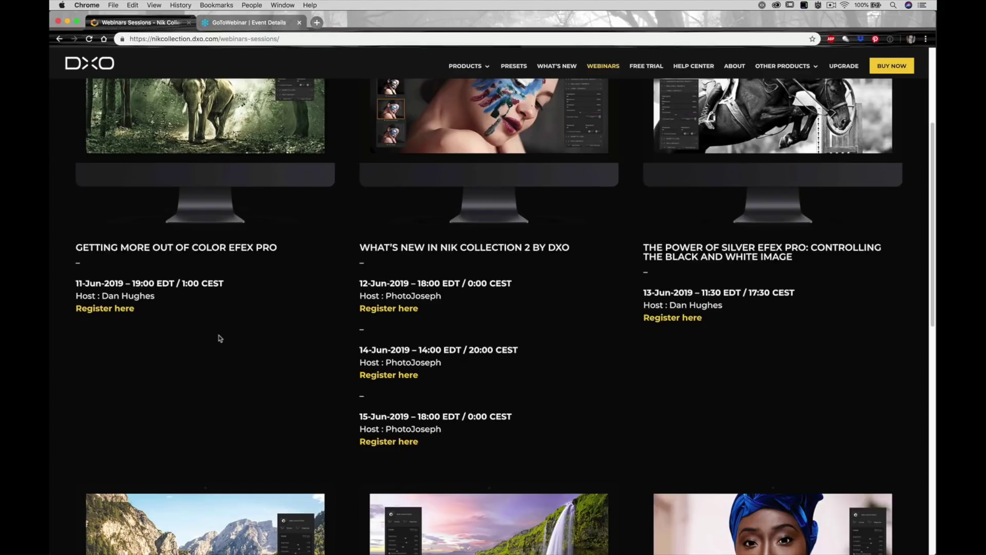
pyautogui.scroll(-1, 218, 337)
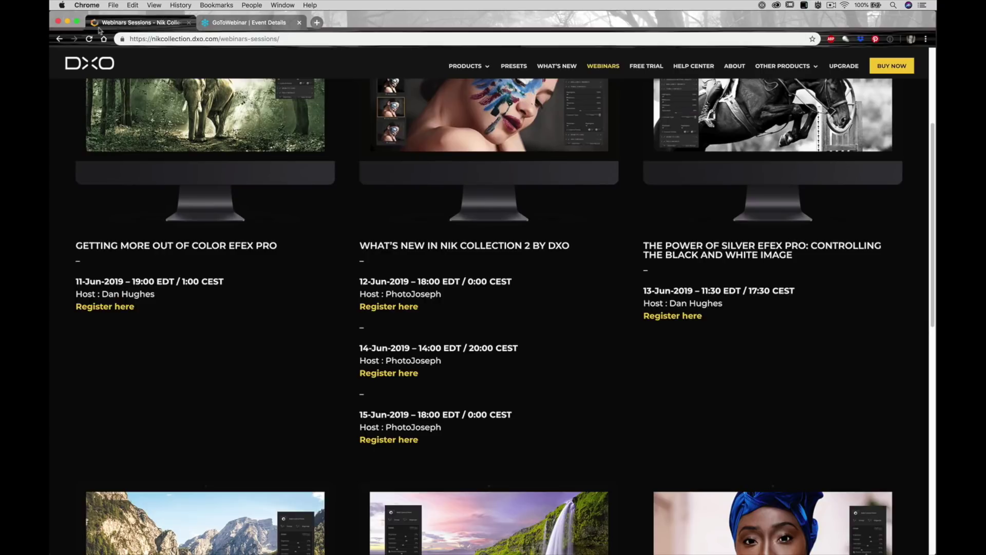
# Switch to Photoshop and compare the street photo before and after by toggling the Color Efex Pro 4 layer's visibility.
pyautogui.click(68, 24)
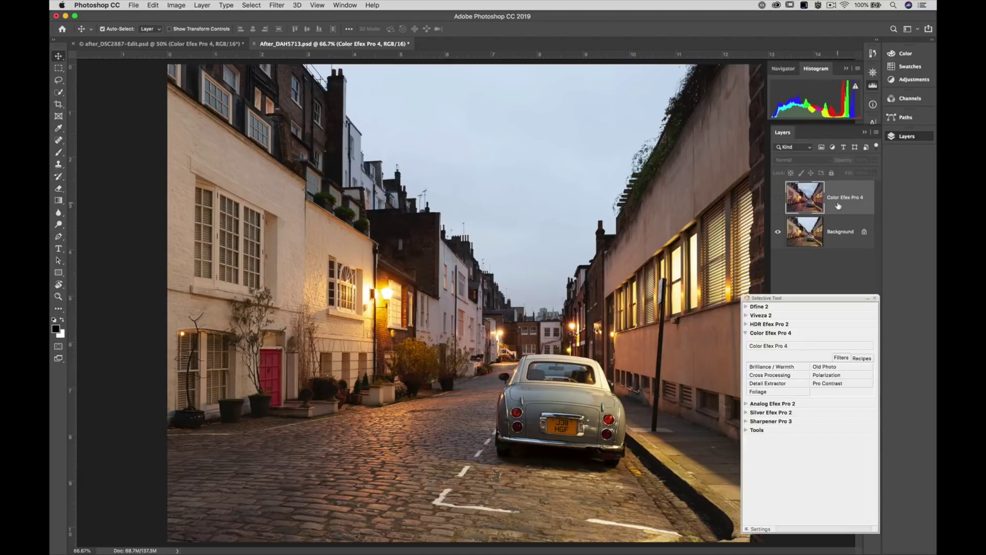
pyautogui.moveTo(820, 298); pyautogui.dragTo(872, 295)
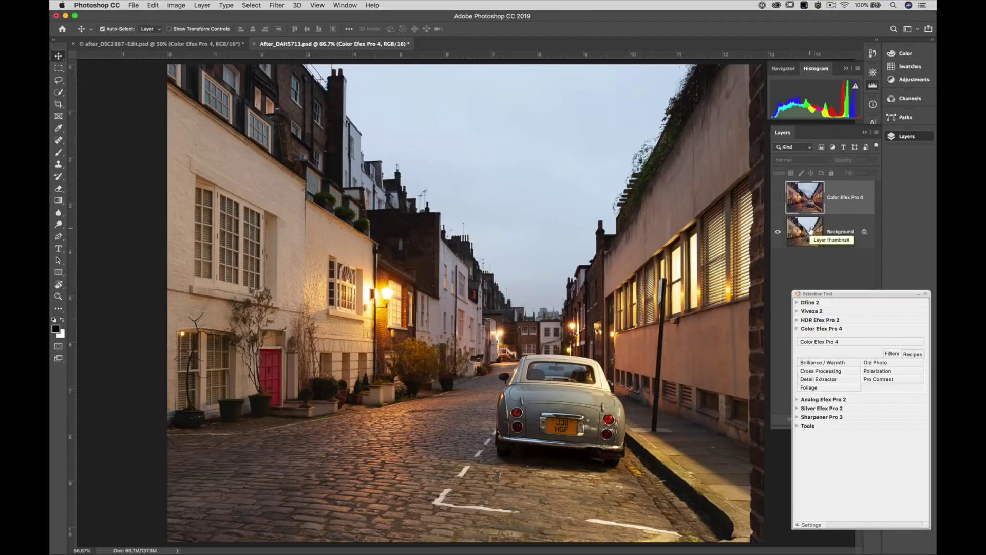
pyautogui.click(777, 200)
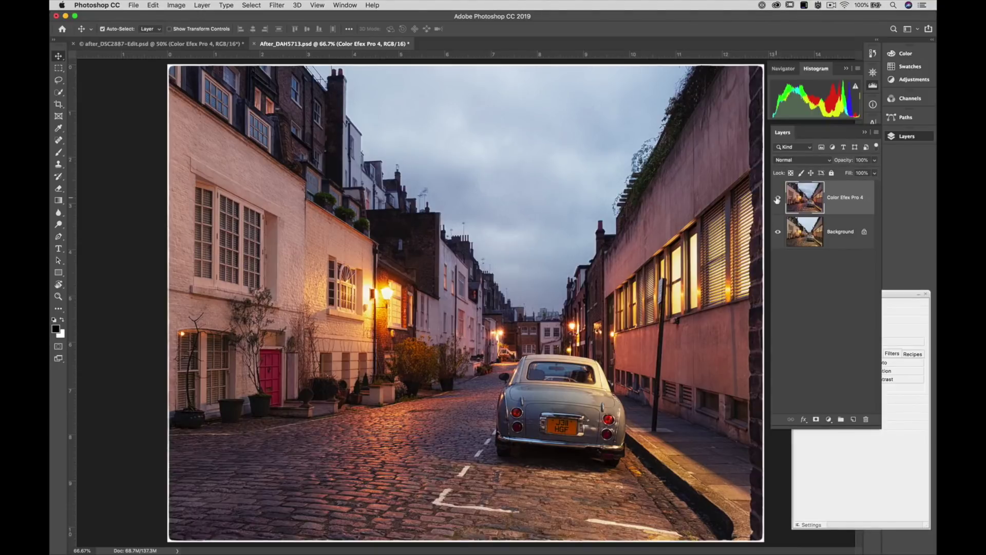
pyautogui.click(777, 199)
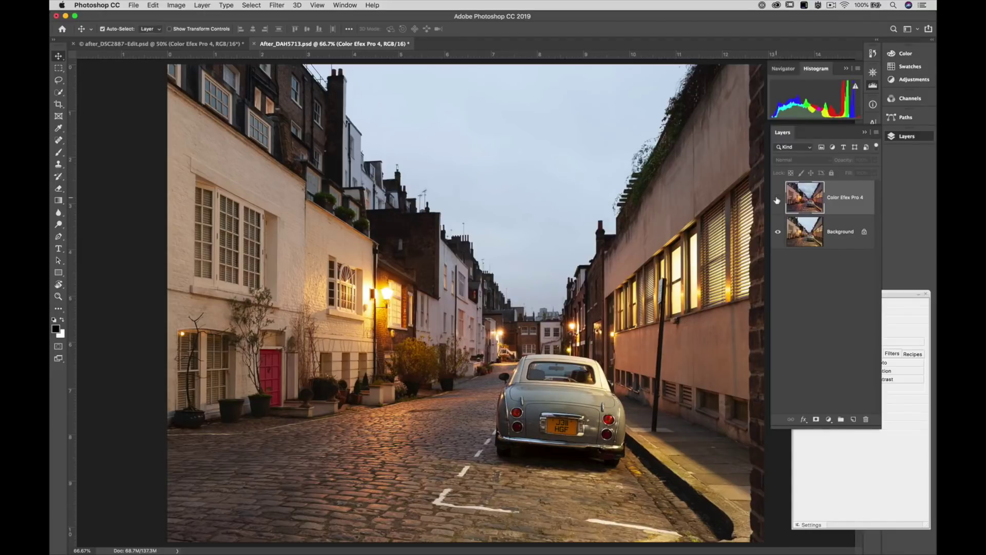
pyautogui.click(777, 200)
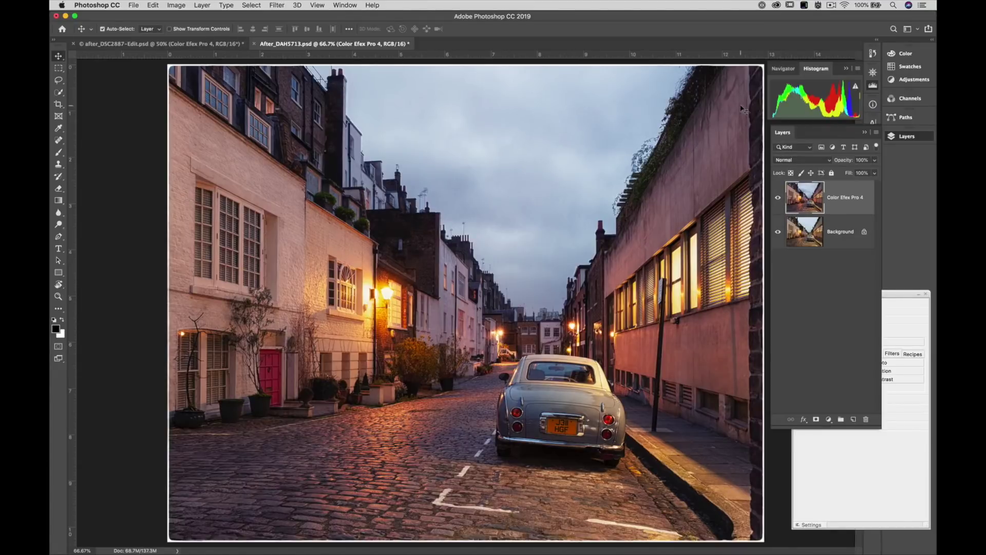
pyautogui.click(778, 197)
pyautogui.click(778, 197)
# Delete the Color Efex Pro 4 layer from After_DAH5713.psd and close the Selective Tool palette.
pyautogui.moveTo(848, 203); pyautogui.dragTo(865, 421)
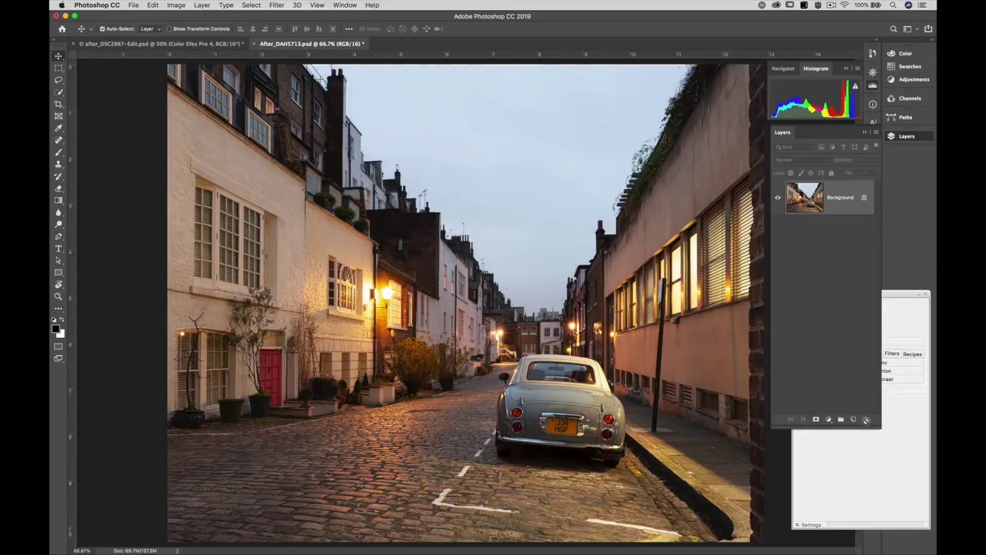
pyautogui.moveTo(902, 294); pyautogui.dragTo(528, 139)
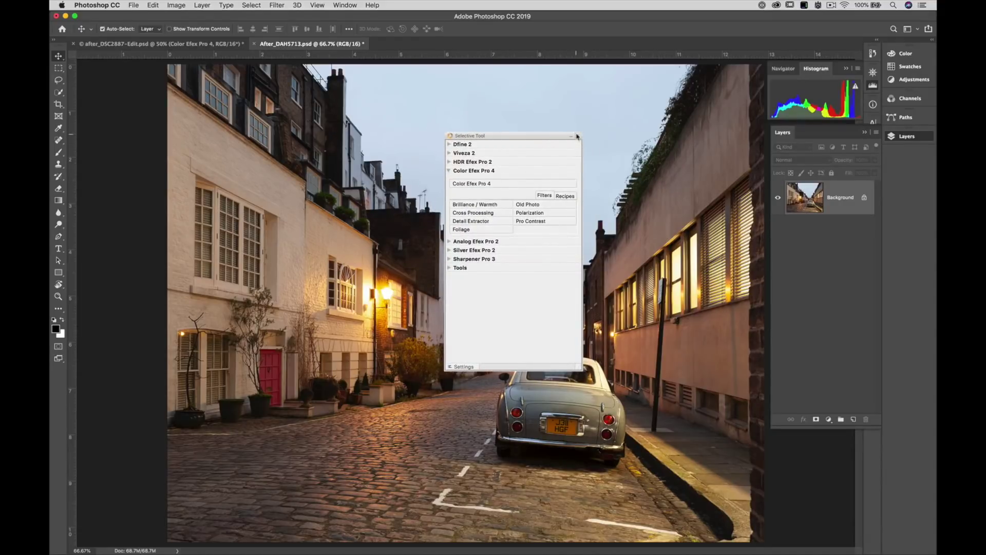
pyautogui.click(578, 137)
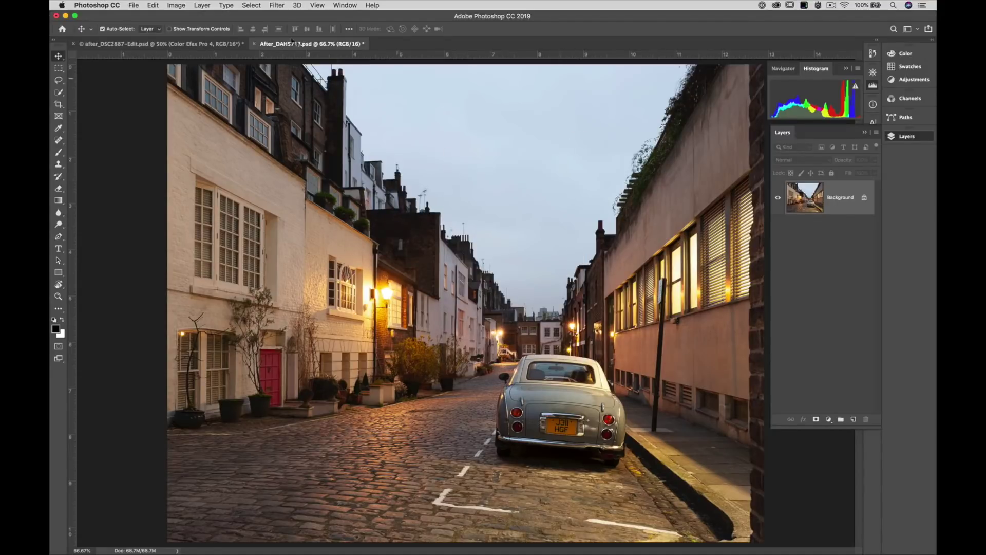
# Reopen the Nik Collection Selective Tool from the Automate commands and place it beside the street photo.
pyautogui.click(138, 5)
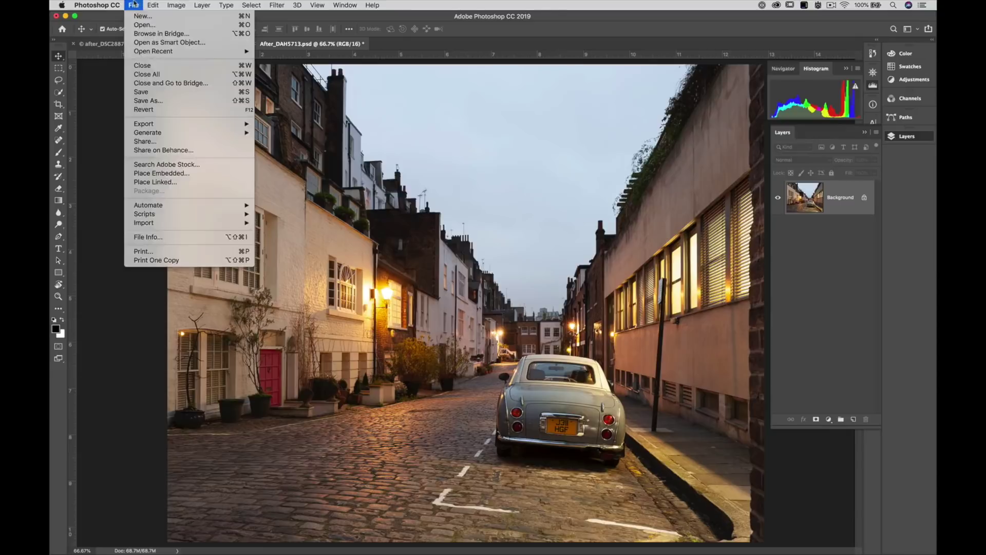
pyautogui.moveTo(156, 209)
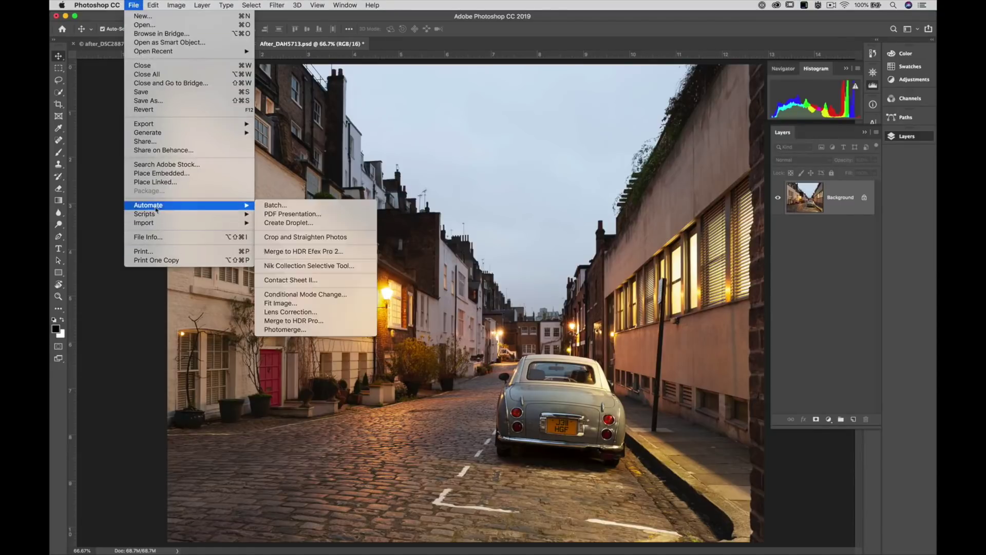
pyautogui.click(286, 267)
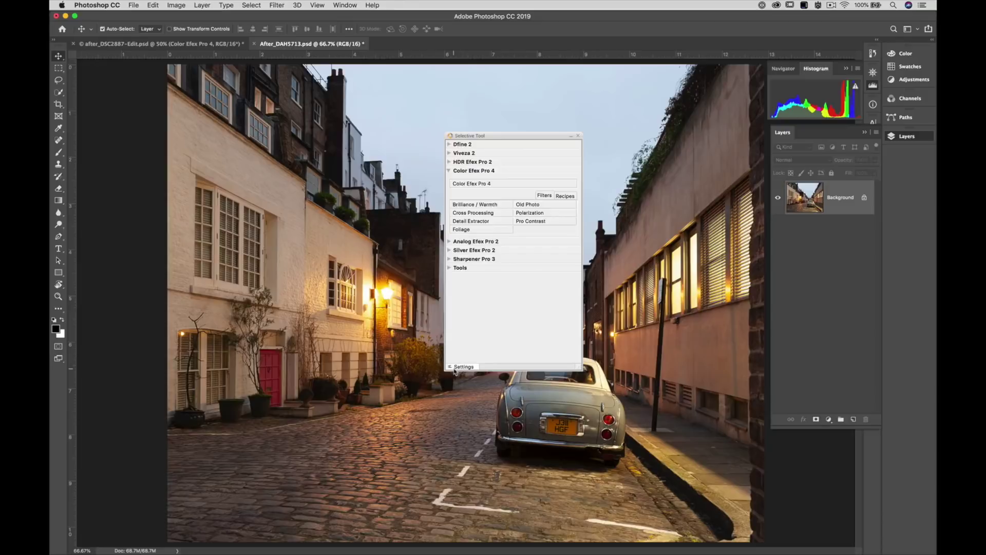
pyautogui.moveTo(481, 137); pyautogui.dragTo(757, 254)
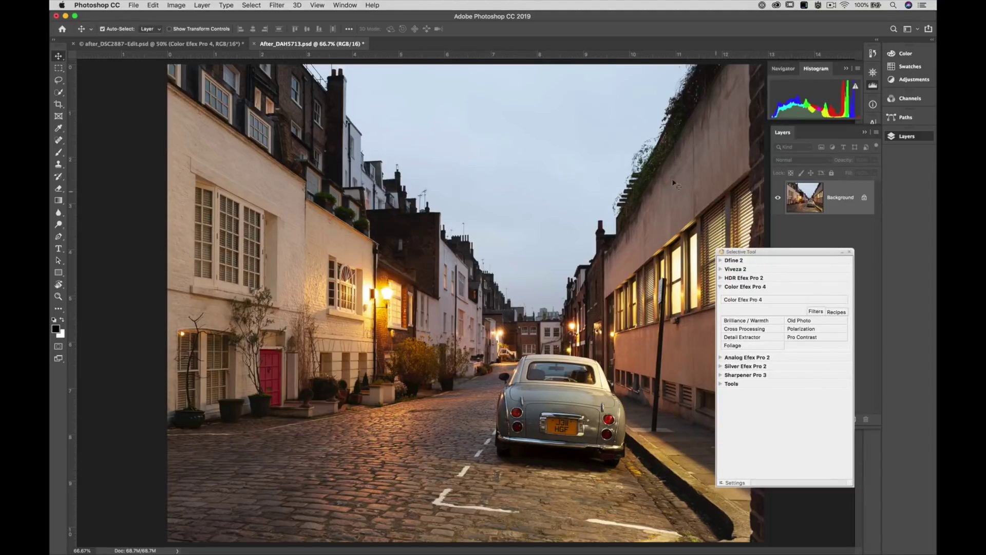
# View the Nik Collection filter list, and launch Color Efex Pro 4 on the street photo from the Selective Tool.
pyautogui.click(278, 5)
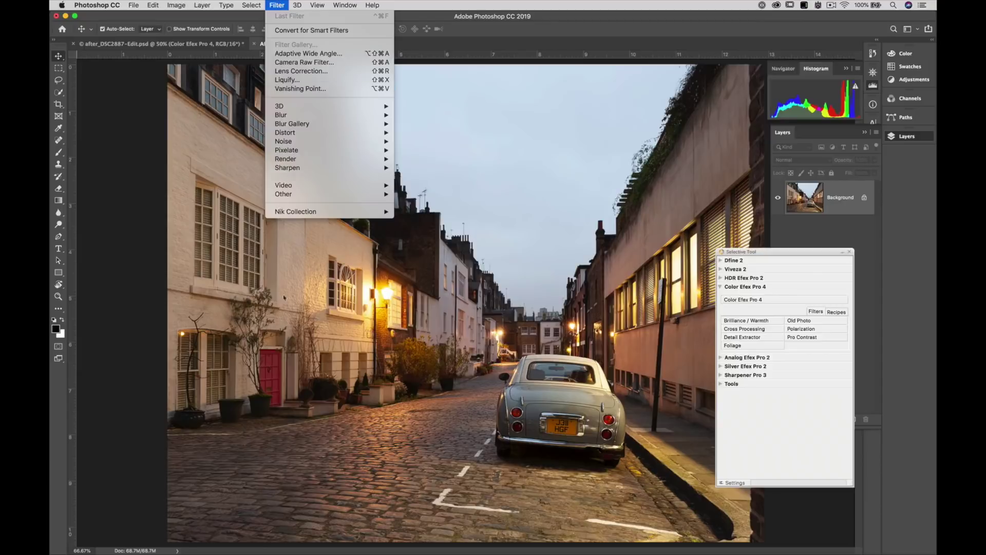
pyautogui.moveTo(315, 213)
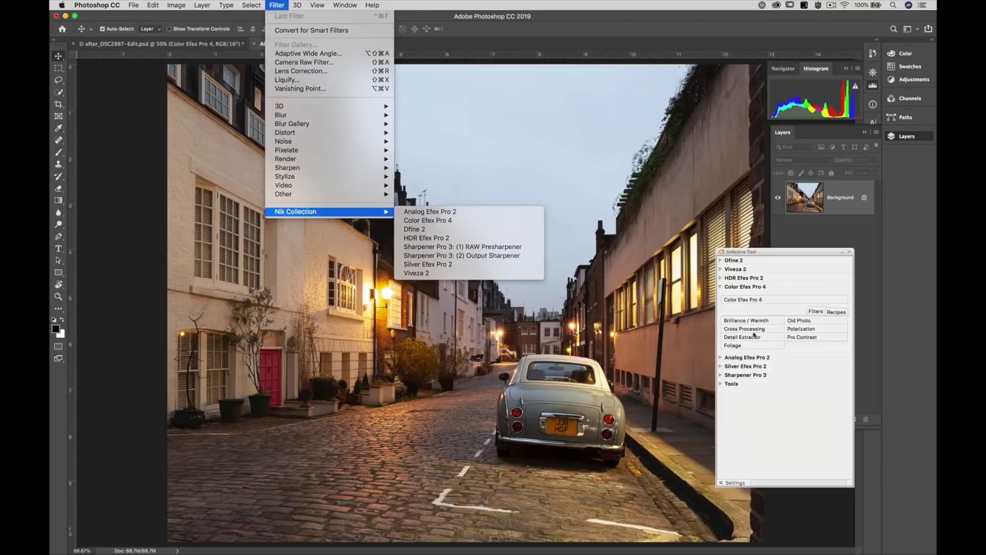
pyautogui.click(756, 254)
pyautogui.moveTo(756, 254); pyautogui.dragTo(594, 154)
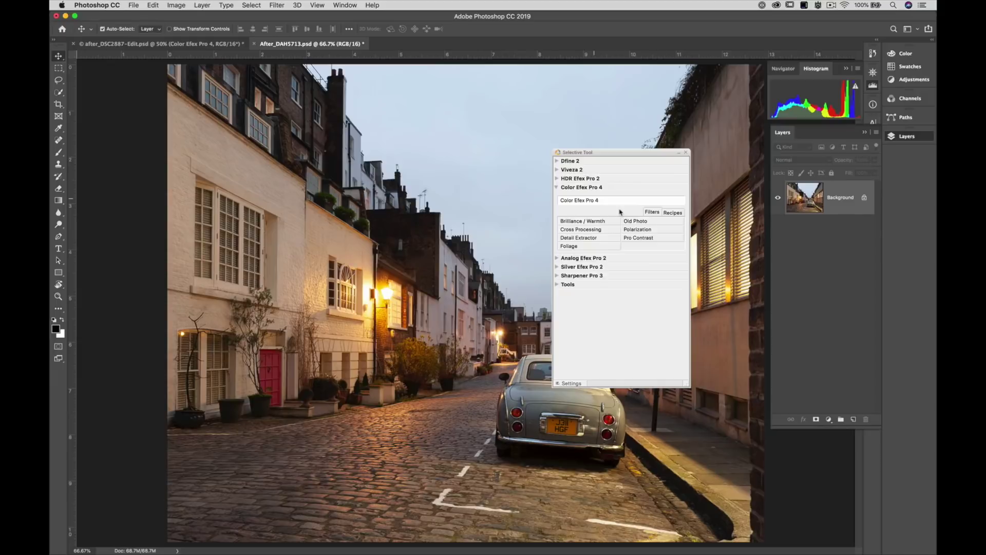
pyautogui.click(620, 202)
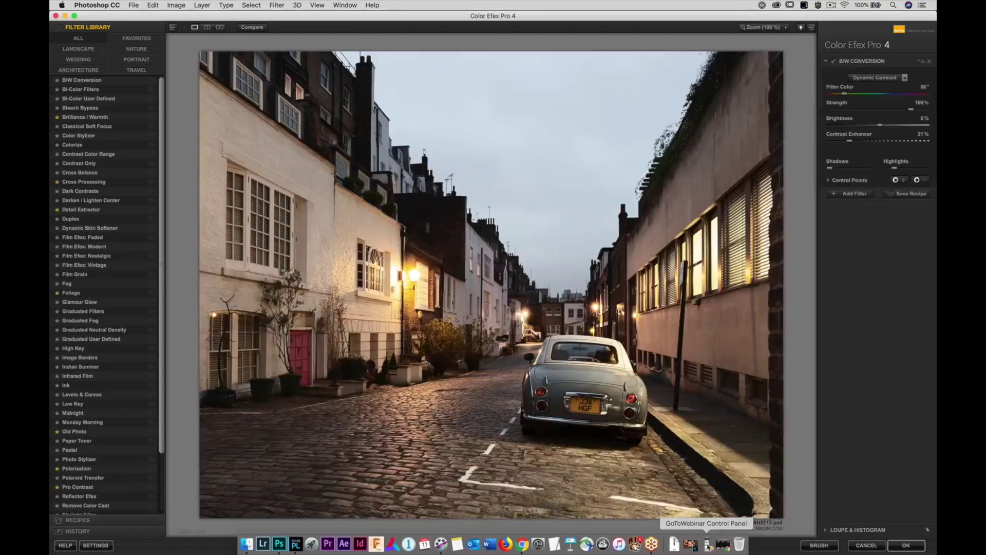
# Check the GoToWebinar Control Panel and minimize it.
pyautogui.click(708, 545)
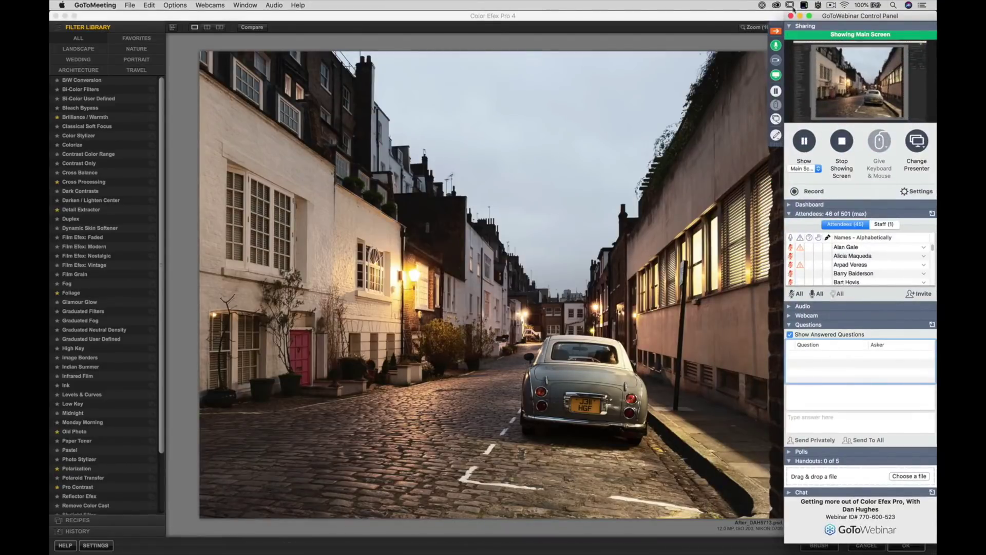
pyautogui.click(800, 16)
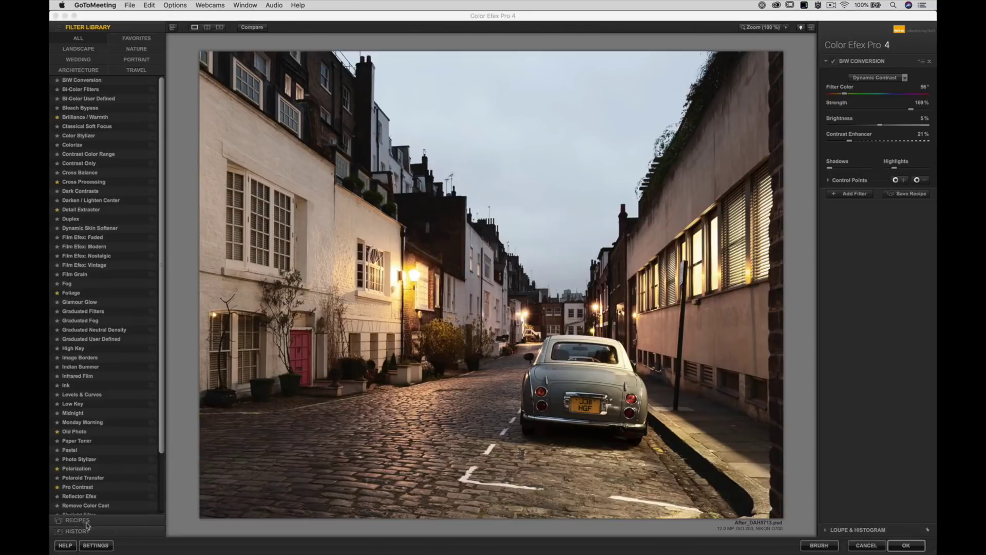
# Open the En Vogue recipes in Color Efex Pro 4 and apply Blue Monday, accepting replacement of the current filters.
pyautogui.click(112, 525)
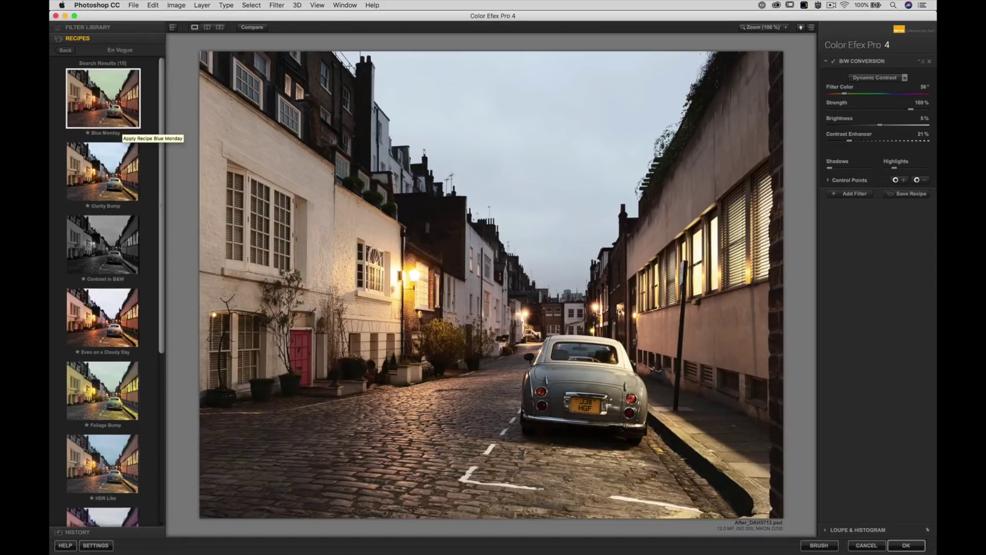
pyautogui.click(135, 123)
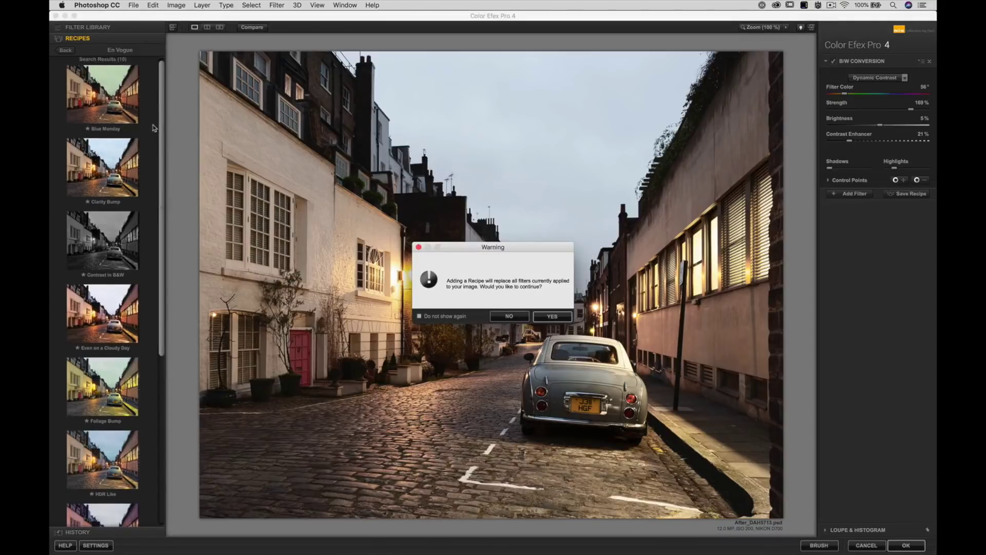
pyautogui.moveTo(441, 249); pyautogui.dragTo(305, 156)
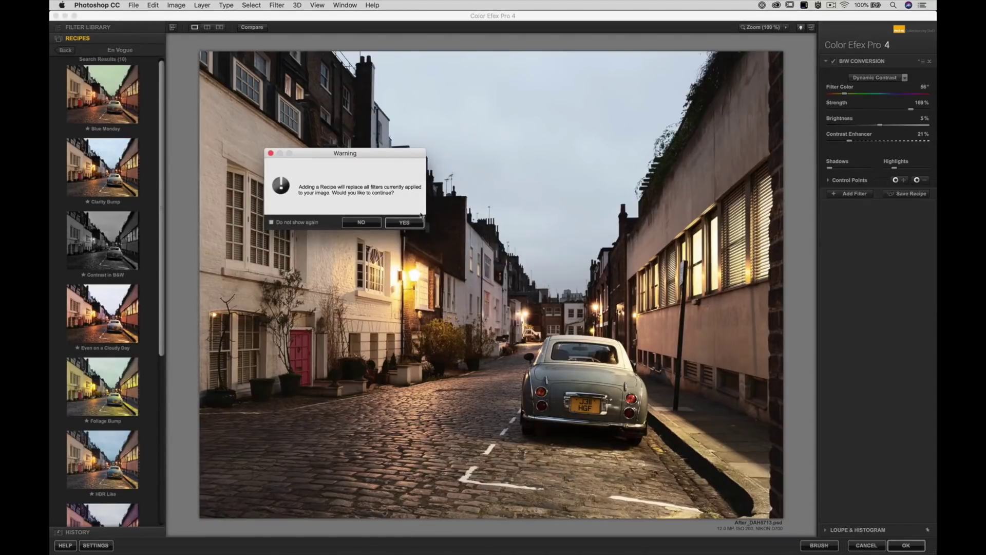
pyautogui.click(403, 223)
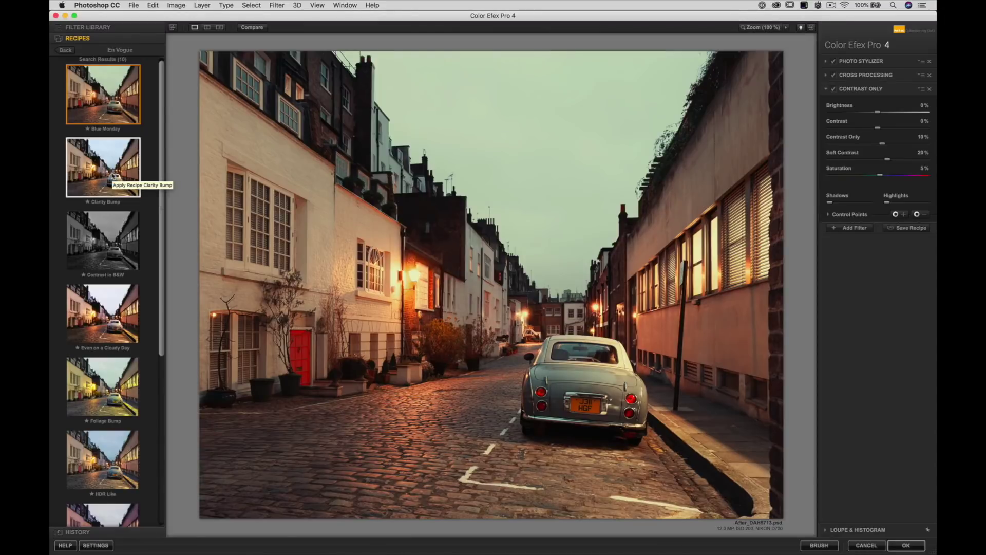
# Apply the Clarity Bump recipe in place of the current filters, and select Even on a Cloudy Day but decline the replacement.
pyautogui.click(115, 177)
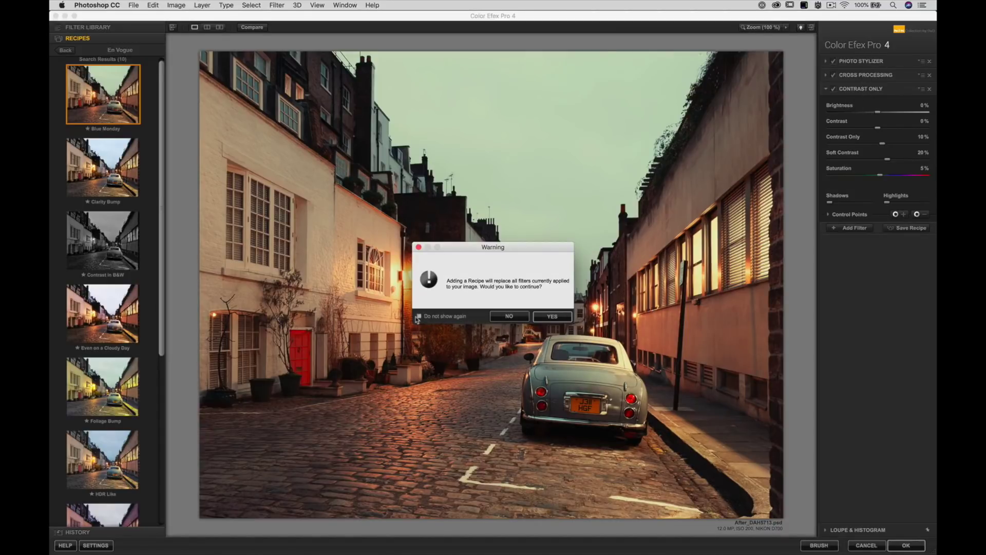
pyautogui.click(553, 316)
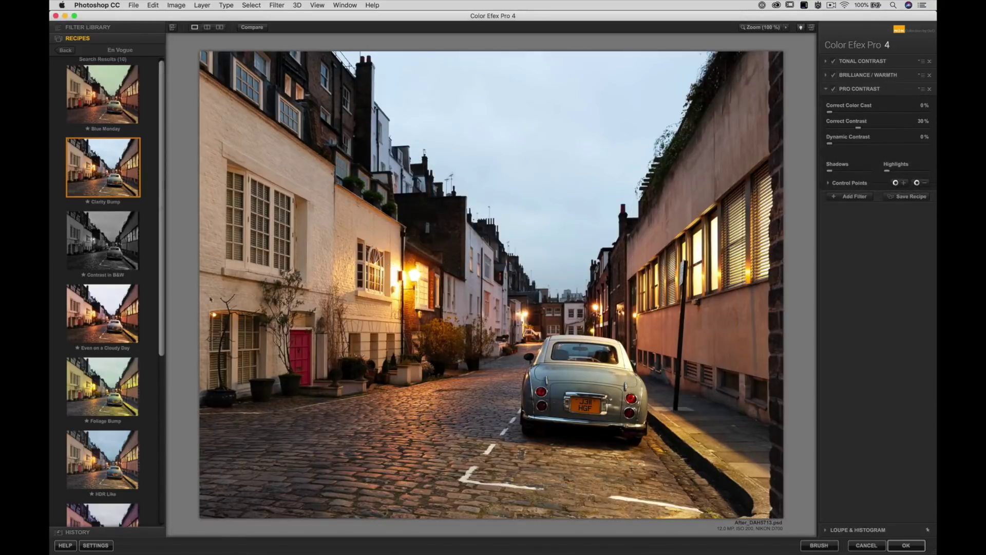
pyautogui.click(102, 322)
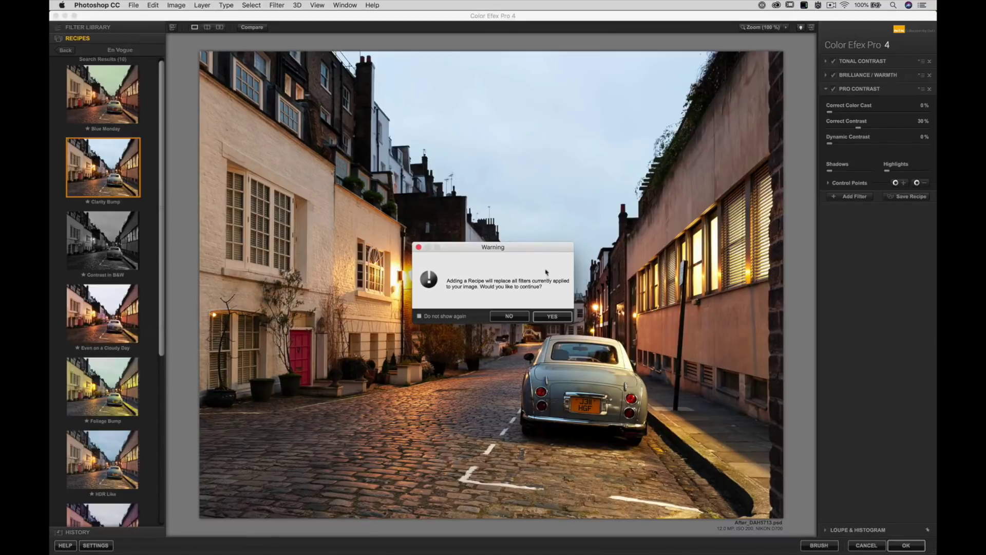
pyautogui.click(517, 315)
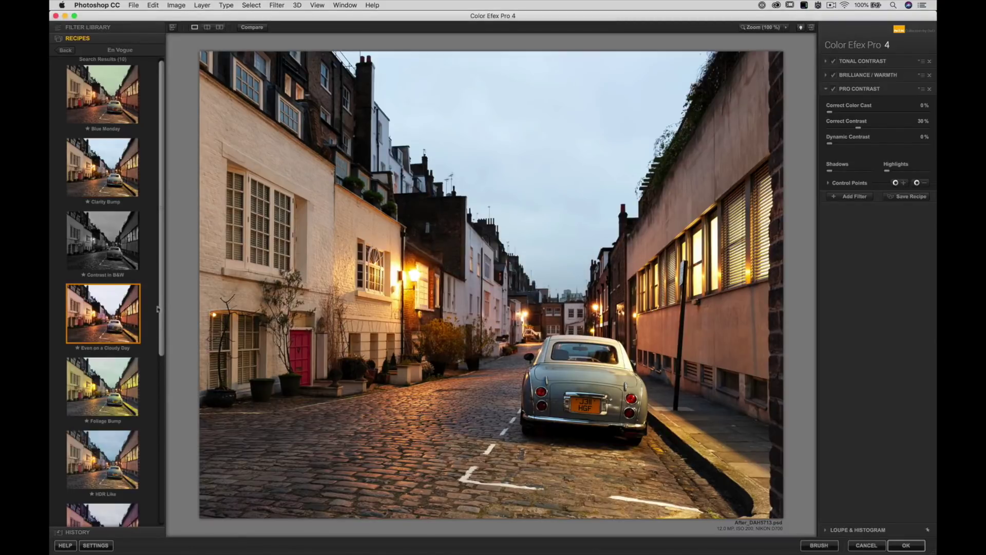
# Apply the Lavender recipe from the En Vogue set, accepting replacement of the current filters.
pyautogui.scroll(-2, 164, 324)
pyautogui.scroll(-5, 163, 336)
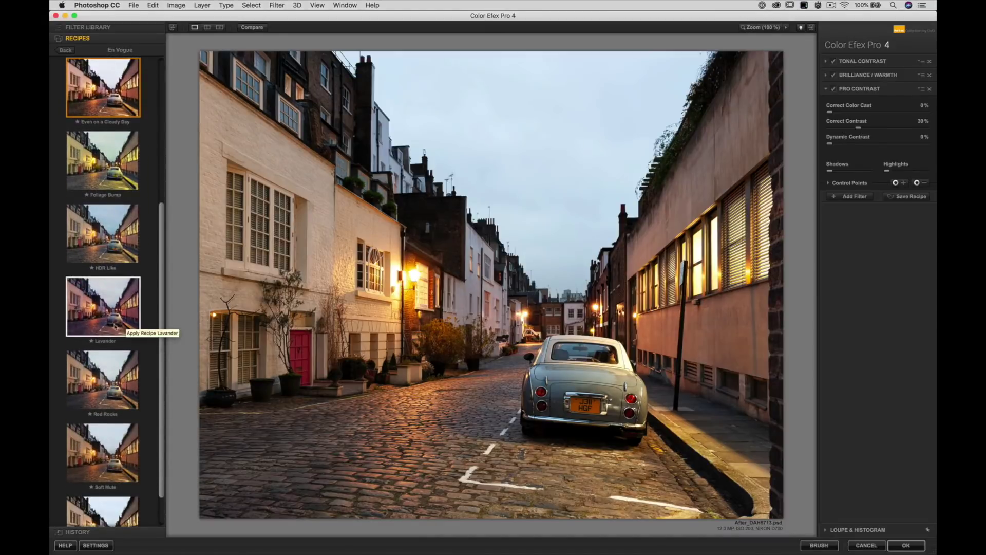
pyautogui.click(111, 322)
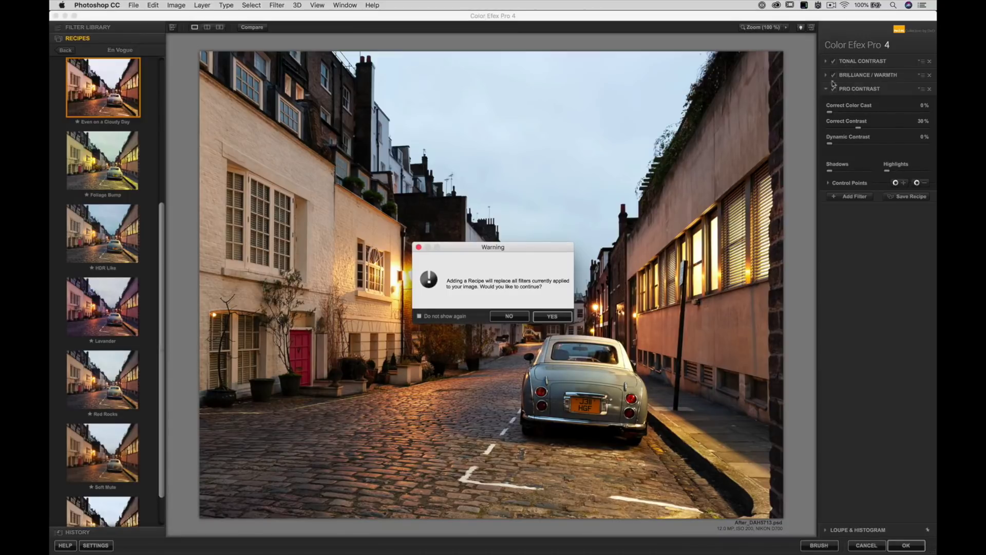
pyautogui.click(552, 316)
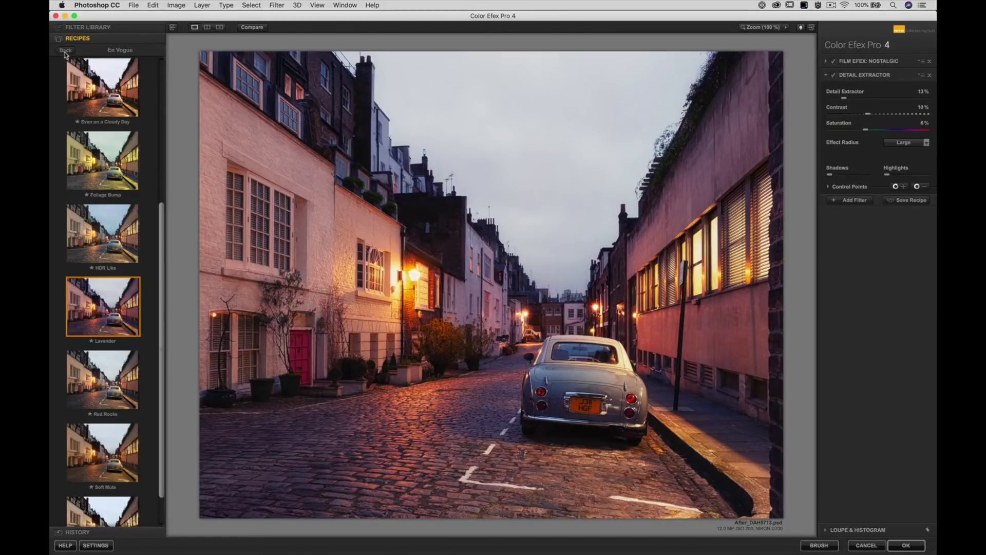
# Return to the recipe categories, view the file dialog for importing a recipe, and cancel it without importing anything.
pyautogui.click(65, 52)
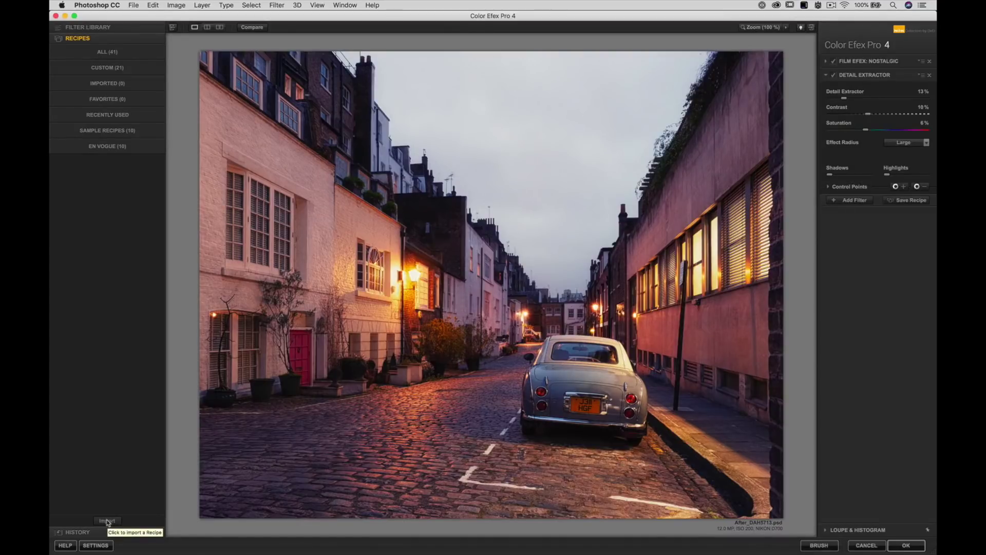
pyautogui.click(107, 520)
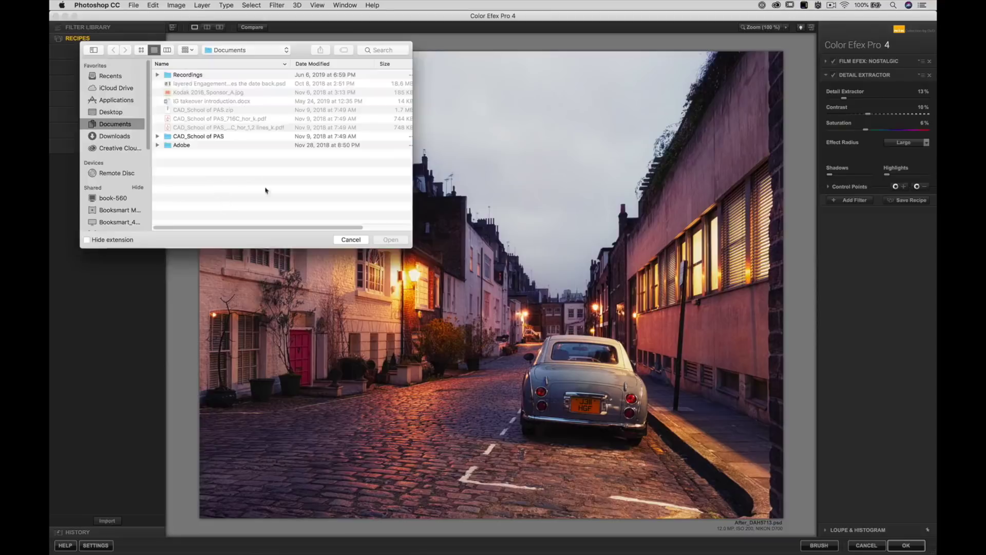
pyautogui.click(352, 240)
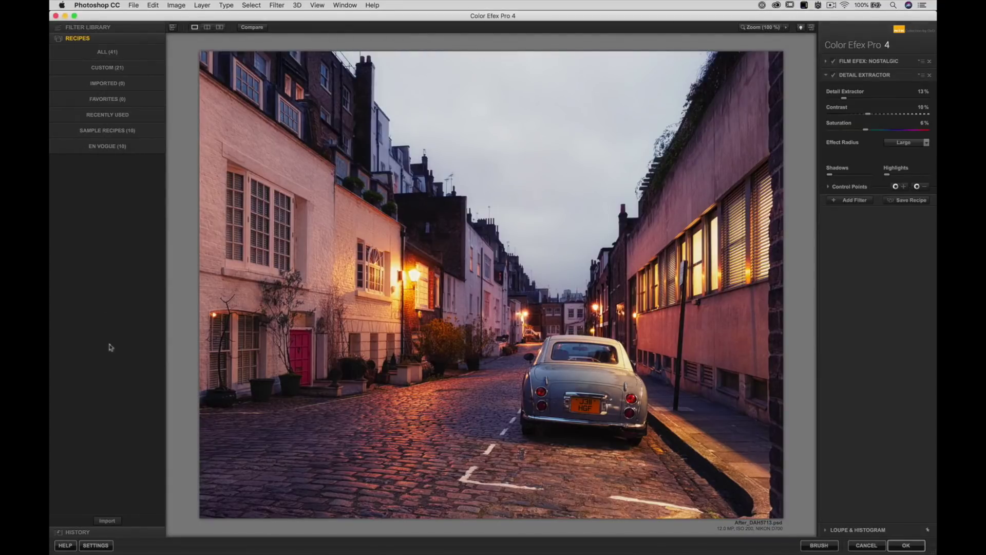
# Try Detail Extractor at 56% and Contrast at -27%, and return to the Lavender preset state through the edit history.
pyautogui.click(99, 533)
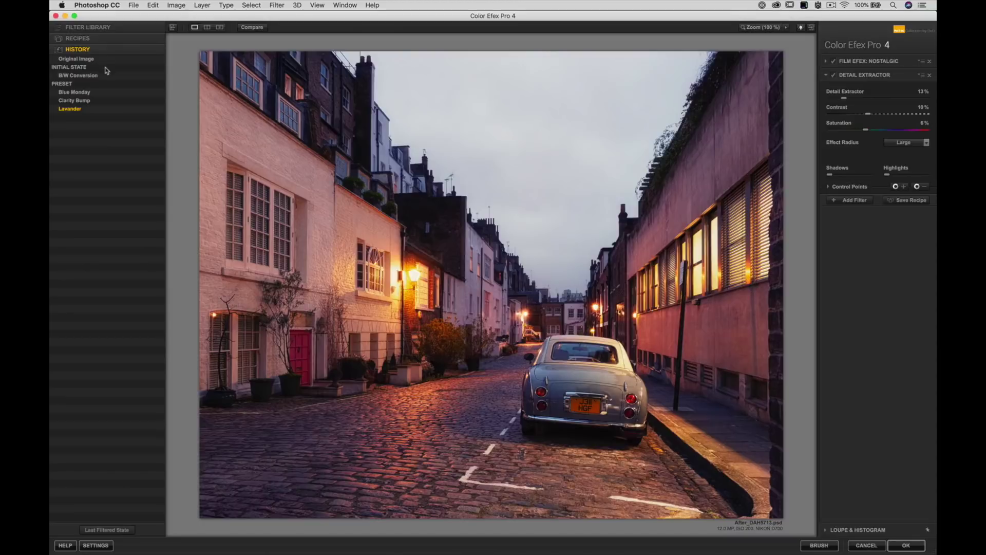
pyautogui.click(893, 98)
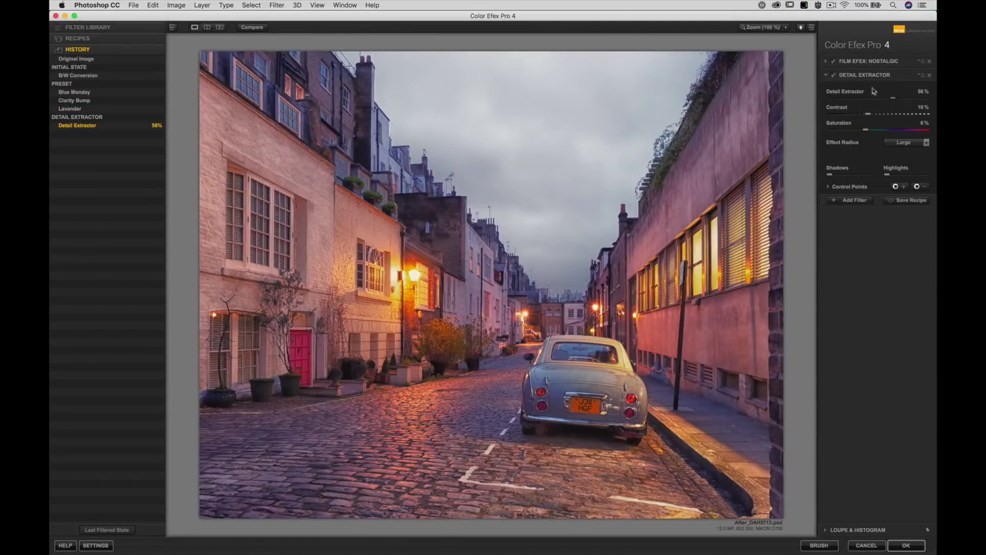
pyautogui.click(845, 114)
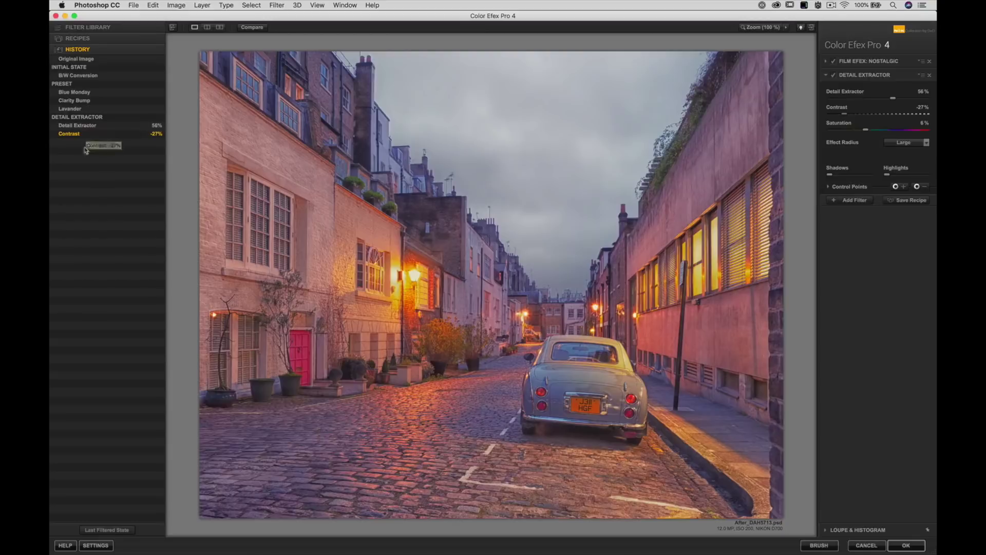
pyautogui.click(72, 112)
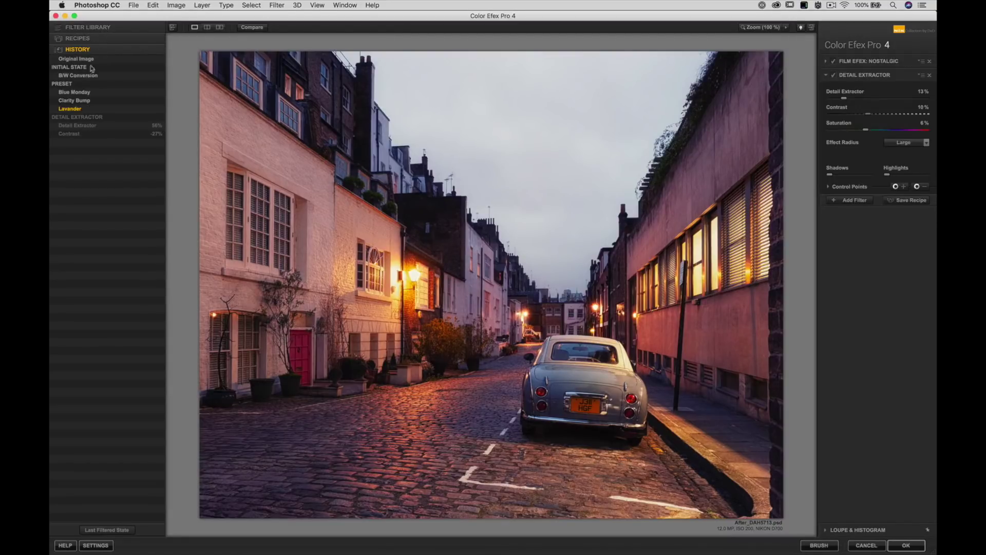
# Show the Filter Library and toggle the comparison with the original image on and off.
pyautogui.click(88, 28)
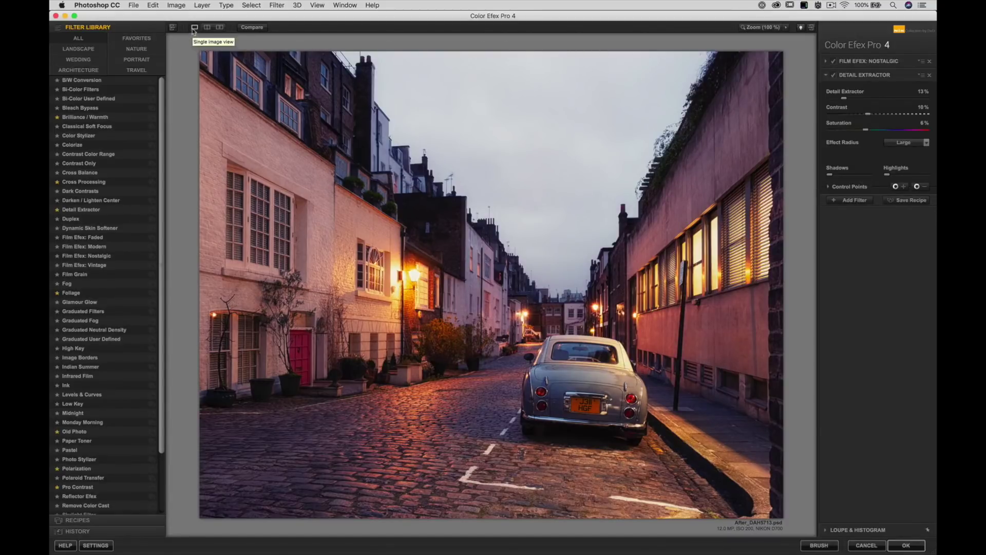
pyautogui.click(252, 29)
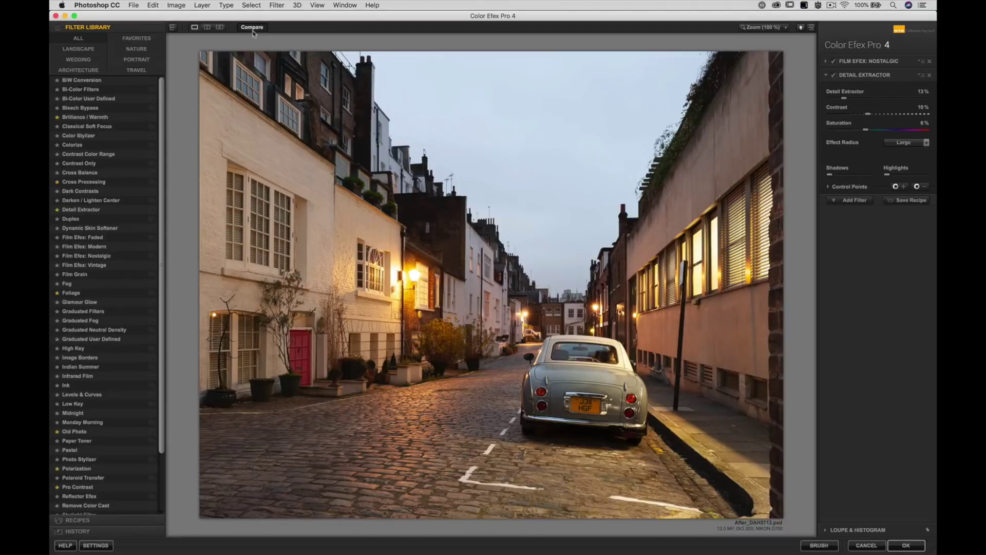
pyautogui.click(253, 28)
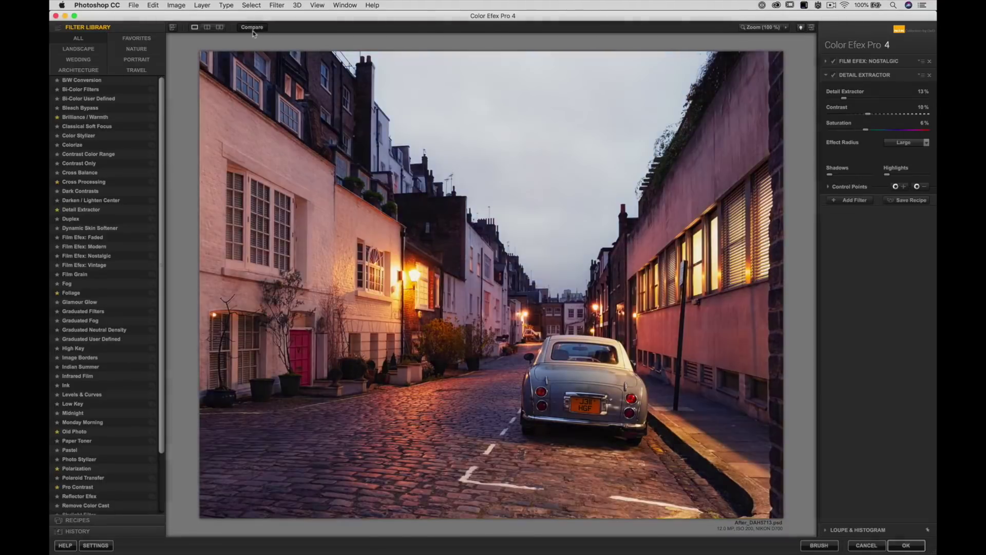
# Compare the edit with the original in split view, moving the divider over the white building, and again in single image view.
pyautogui.click(208, 28)
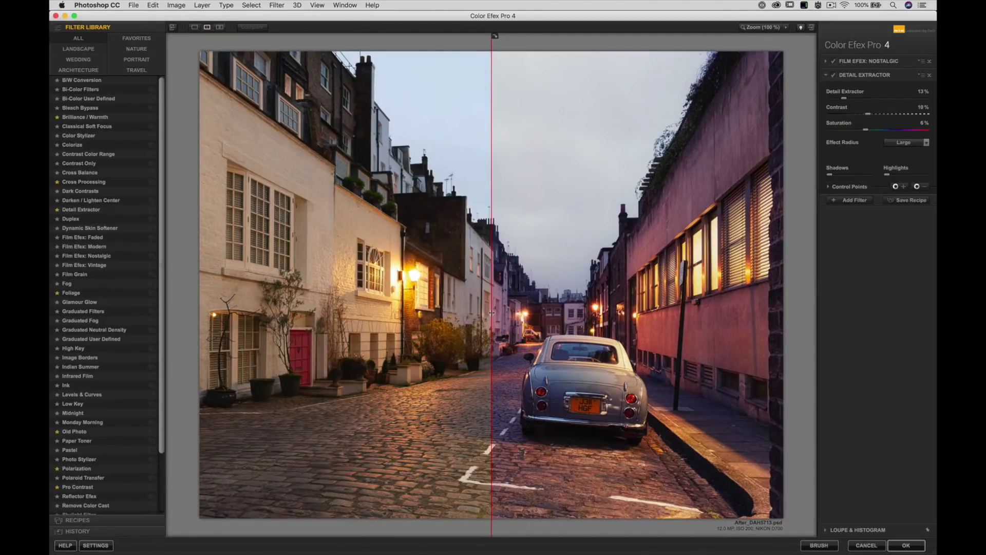
pyautogui.moveTo(491, 313); pyautogui.dragTo(310, 175)
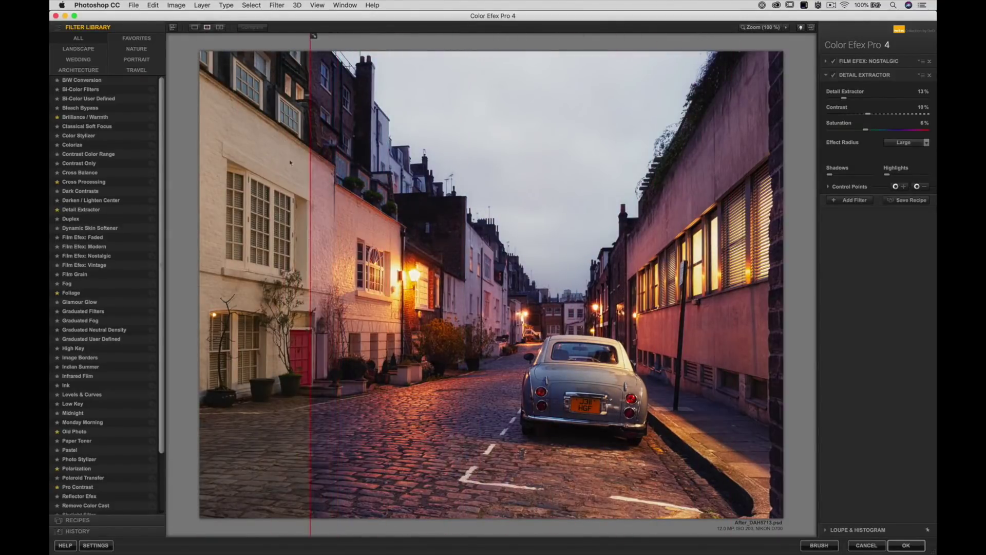
pyautogui.click(194, 27)
pyautogui.click(259, 30)
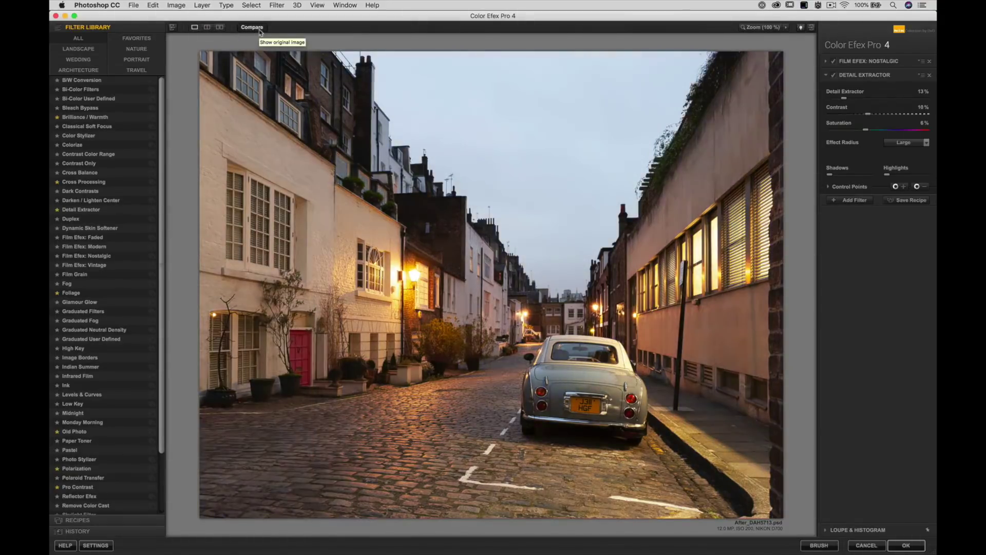
pyautogui.click(260, 30)
pyautogui.click(260, 30)
pyautogui.click(260, 30)
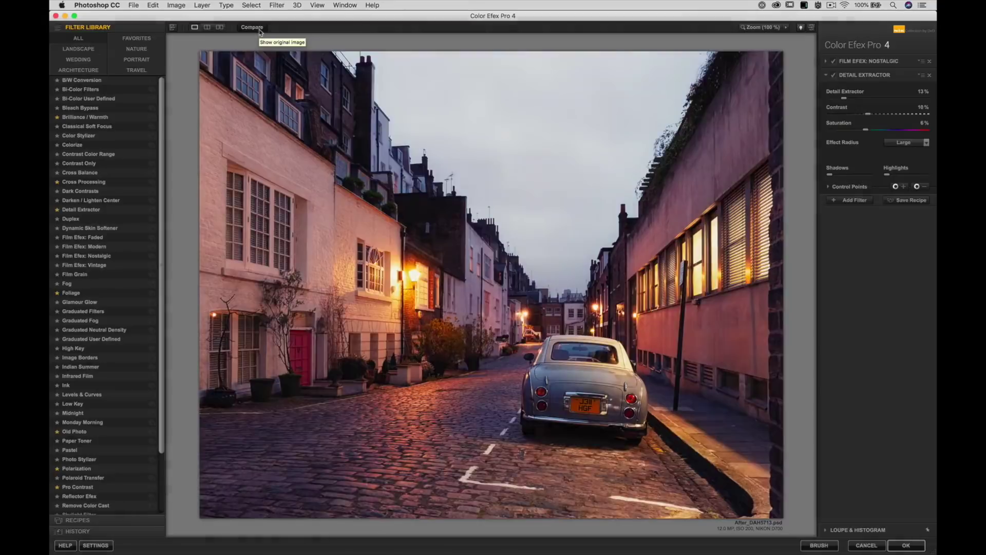
# View the original and edited images side by side with the panels hidden, and return to single image view with the panels shown.
pyautogui.click(219, 27)
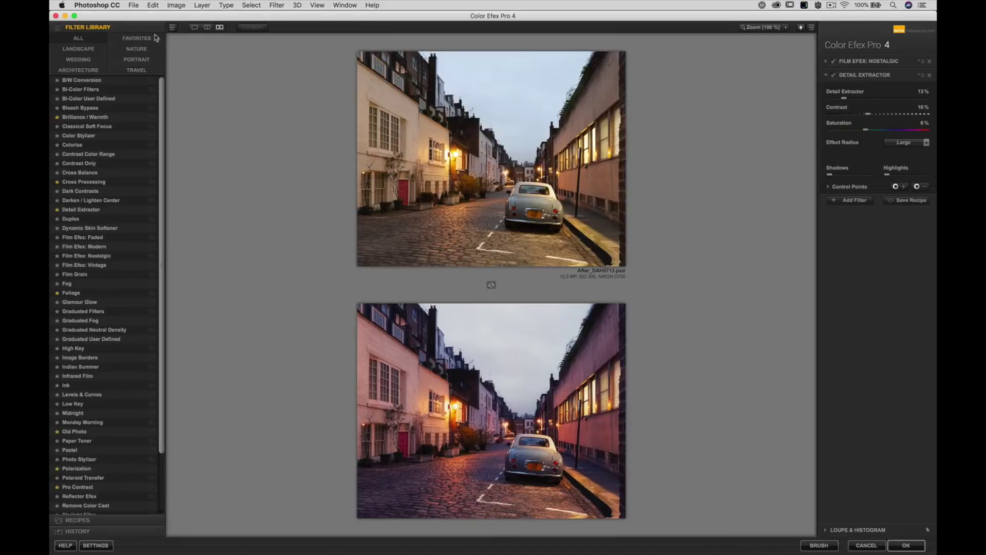
pyautogui.press('Tab')
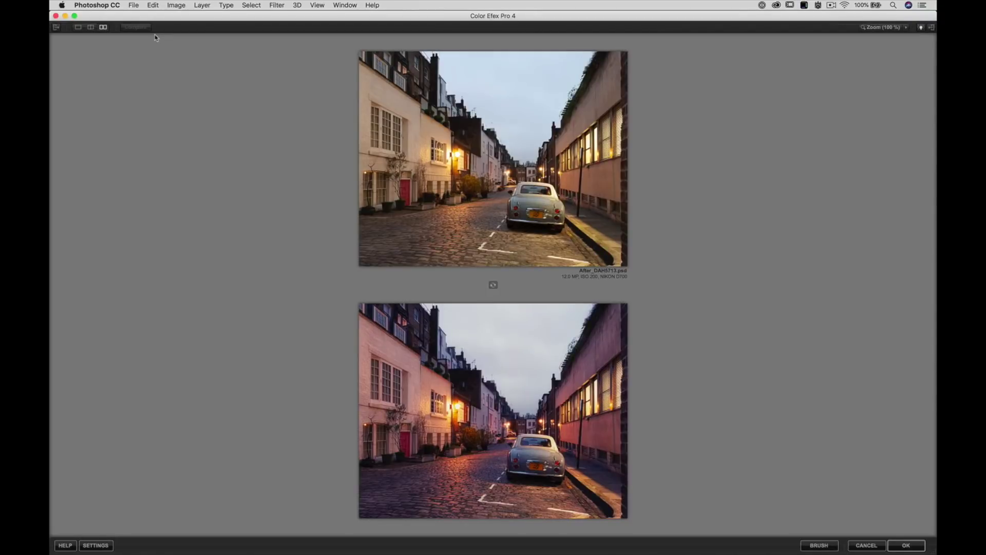
pyautogui.click(493, 285)
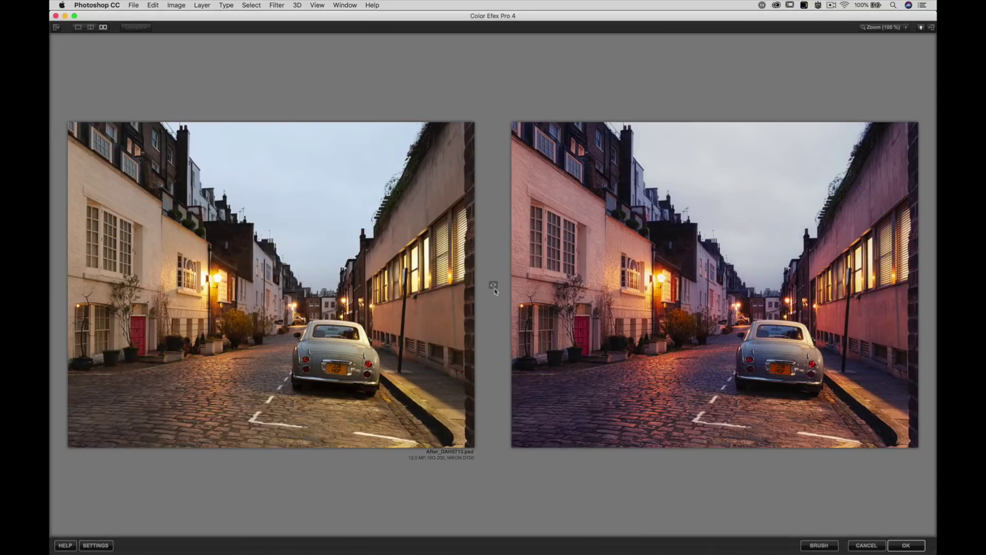
pyautogui.click(78, 28)
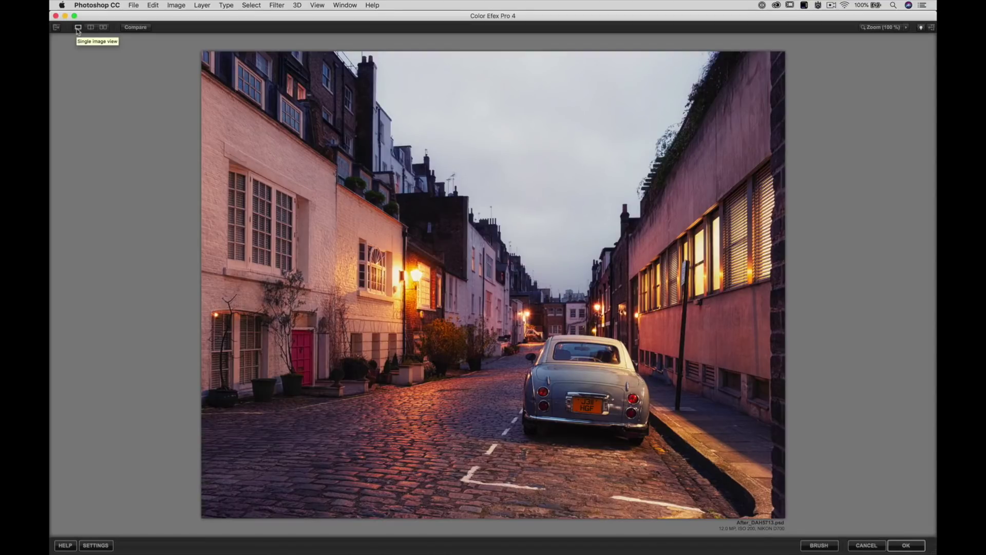
pyautogui.press('Tab')
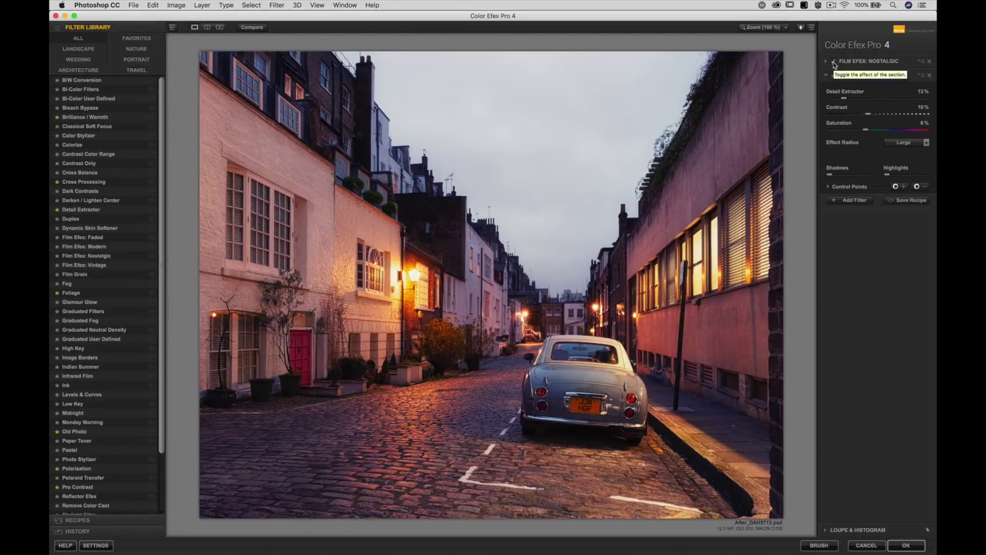
# Toggle the Film Efex: Nostalgic and Detail Extractor filters off and on to examine each one's effect.
pyautogui.click(834, 63)
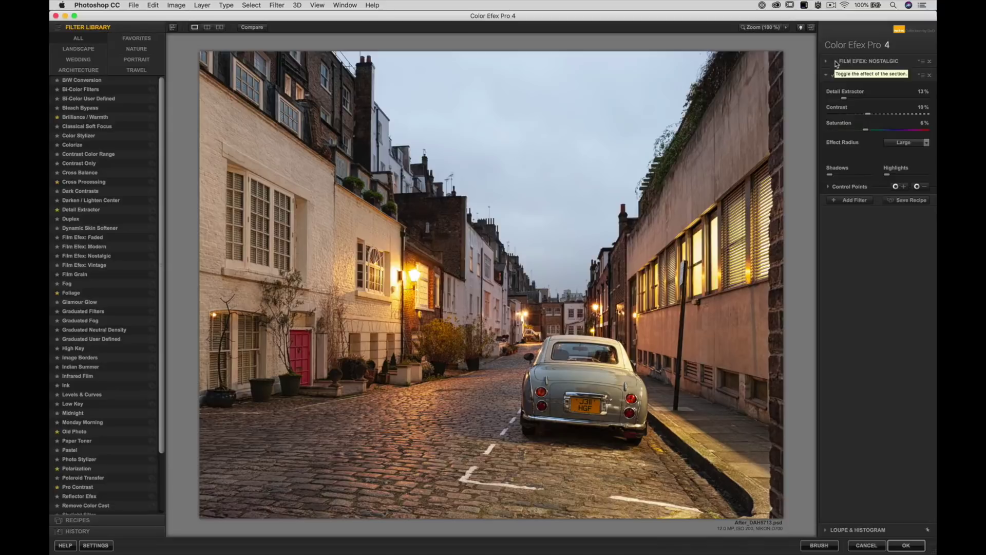
pyautogui.click(835, 63)
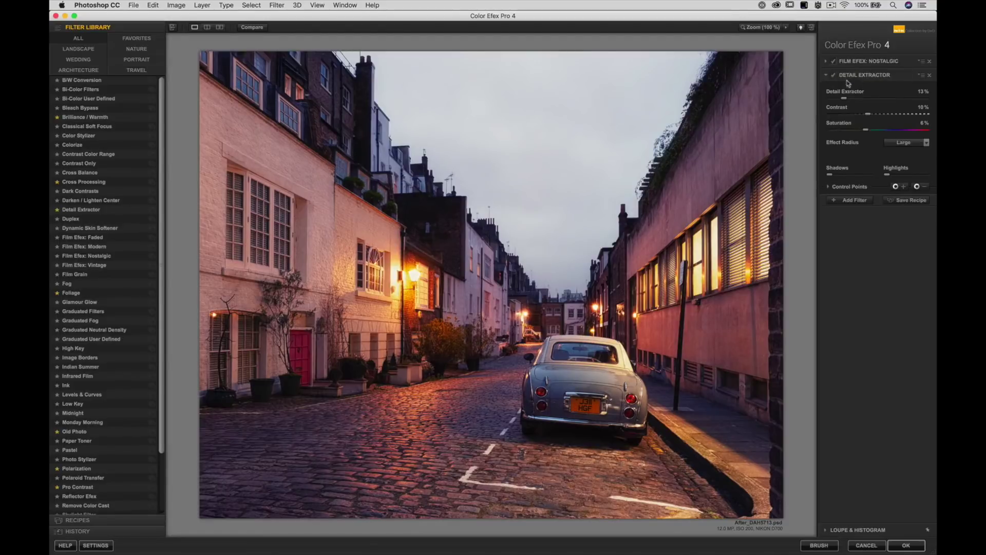
pyautogui.click(833, 76)
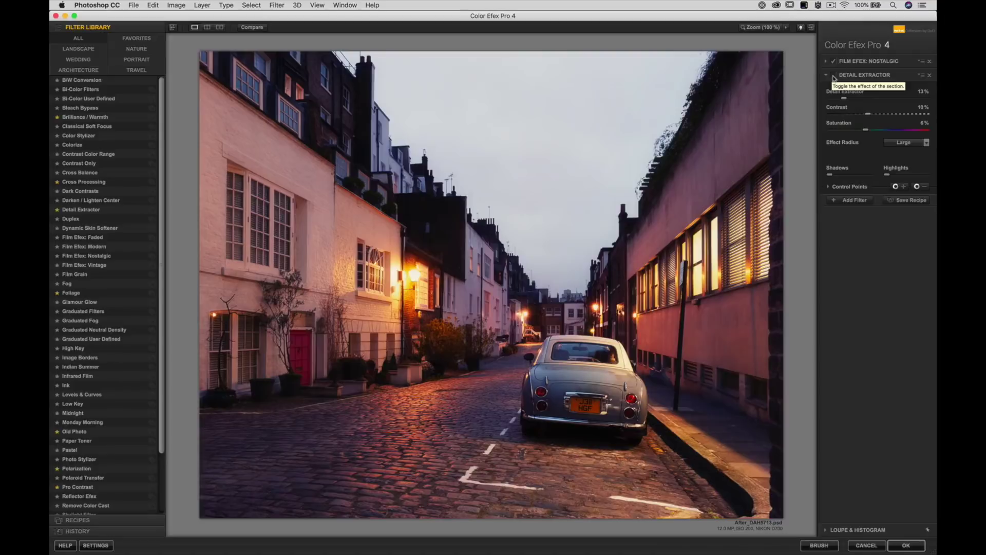
pyautogui.click(833, 77)
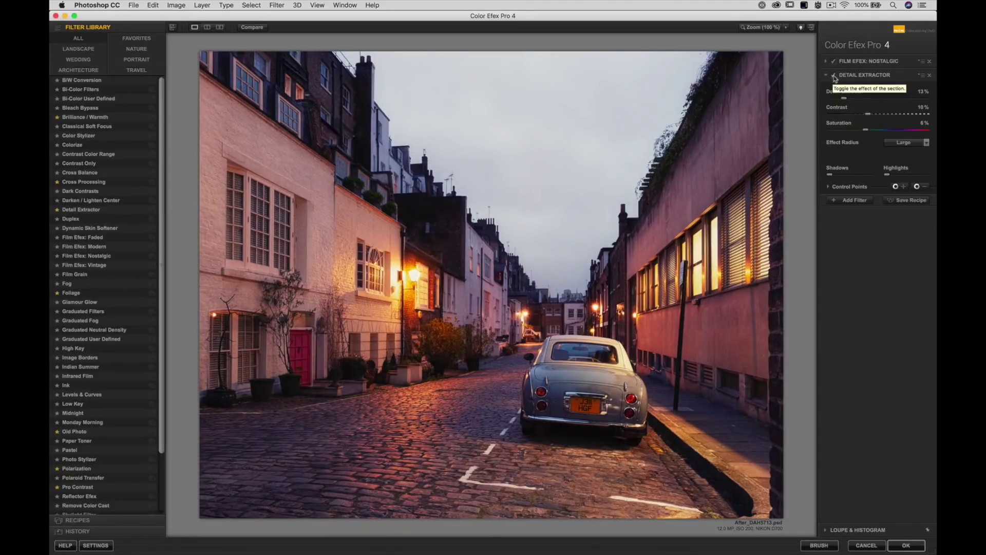
pyautogui.click(834, 76)
pyautogui.click(834, 76)
pyautogui.click(834, 76)
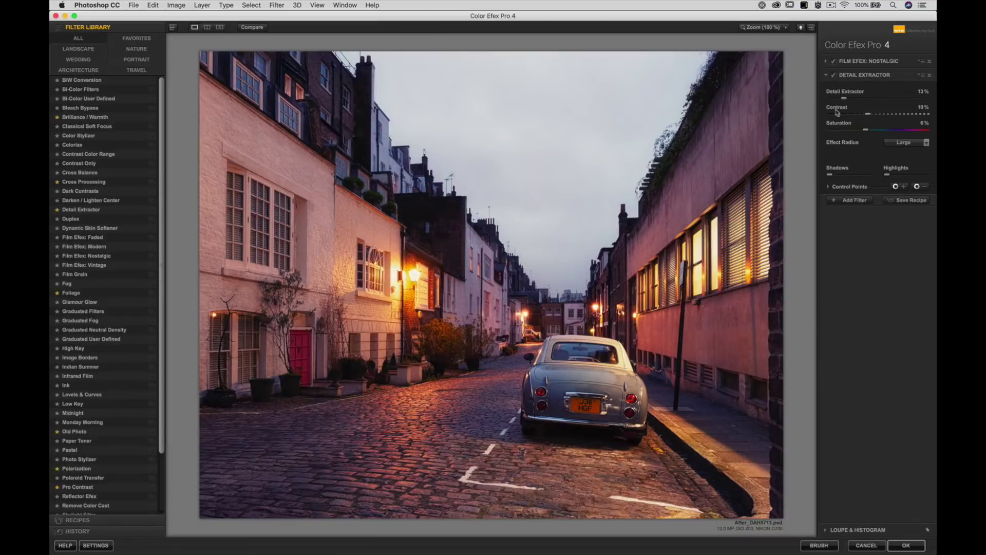
# Add a subtractive Detail Extractor control point on the dark building in the middle distance and adjust its radius.
pyautogui.click(924, 188)
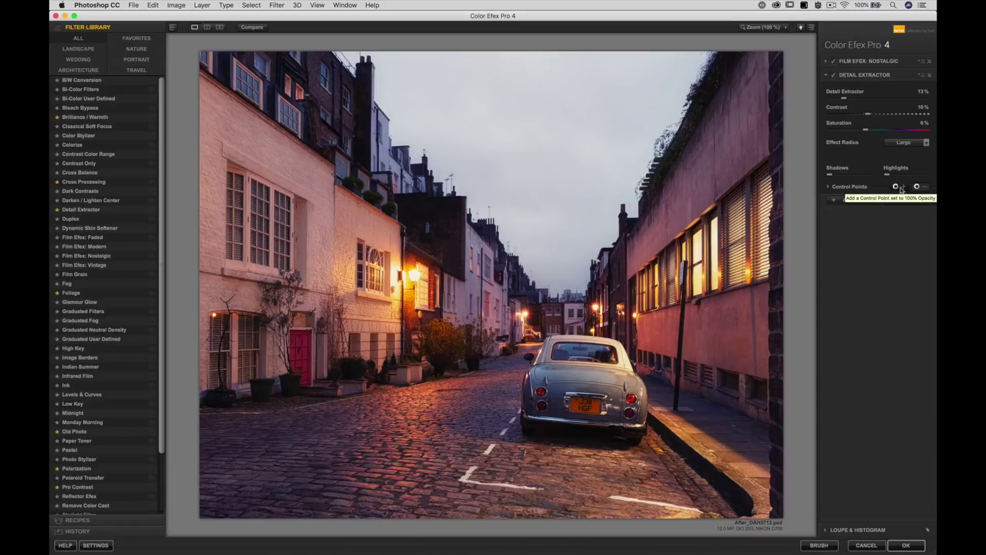
pyautogui.click(927, 189)
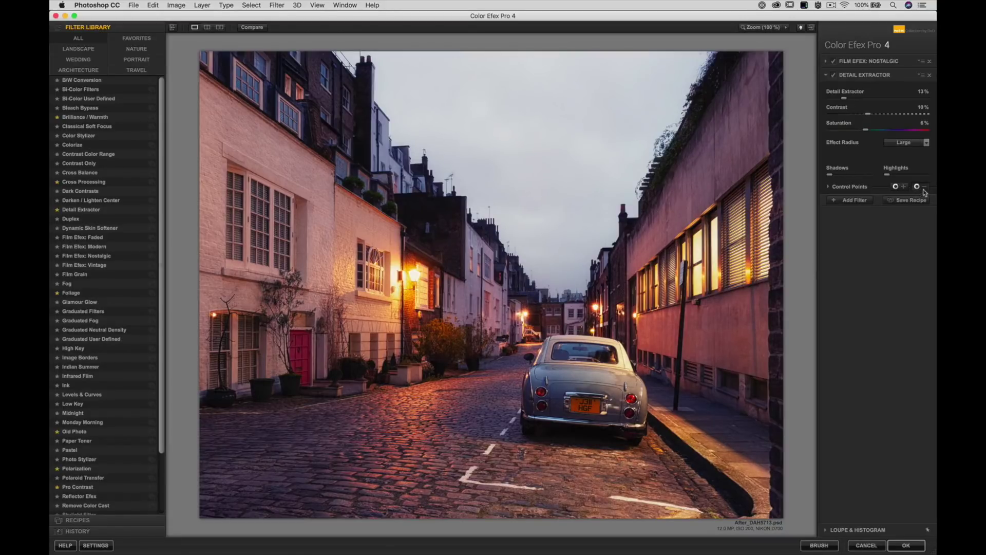
pyautogui.click(439, 226)
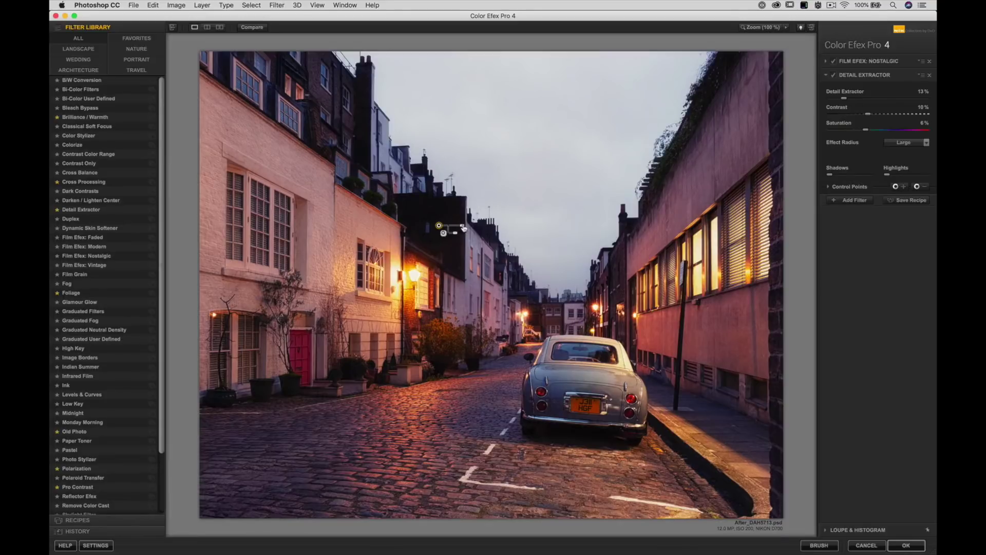
pyautogui.moveTo(463, 227)
pyautogui.mouseDown()
pyautogui.moveTo(475, 227)
pyautogui.moveTo(464, 228)
pyautogui.mouseUp()
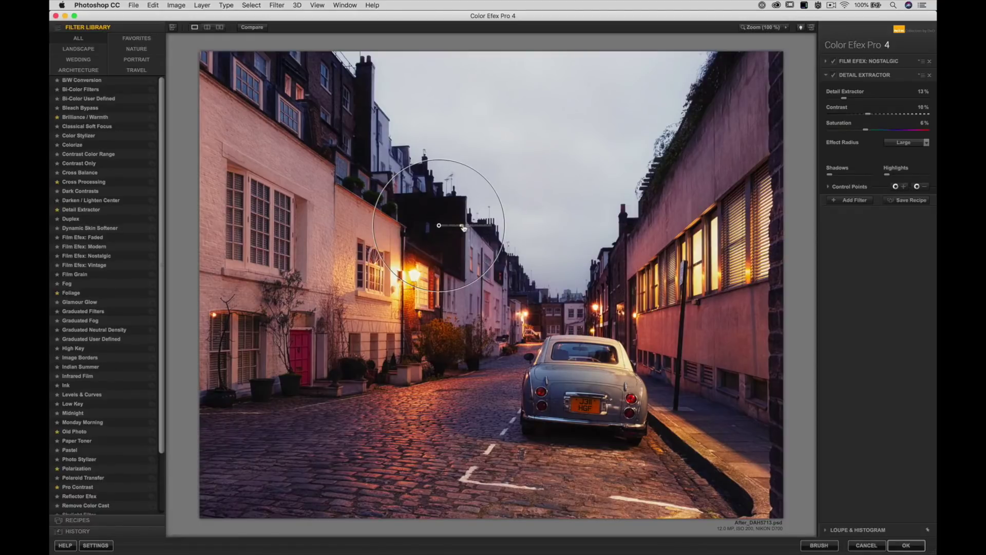
pyautogui.moveTo(463, 228); pyautogui.dragTo(464, 228)
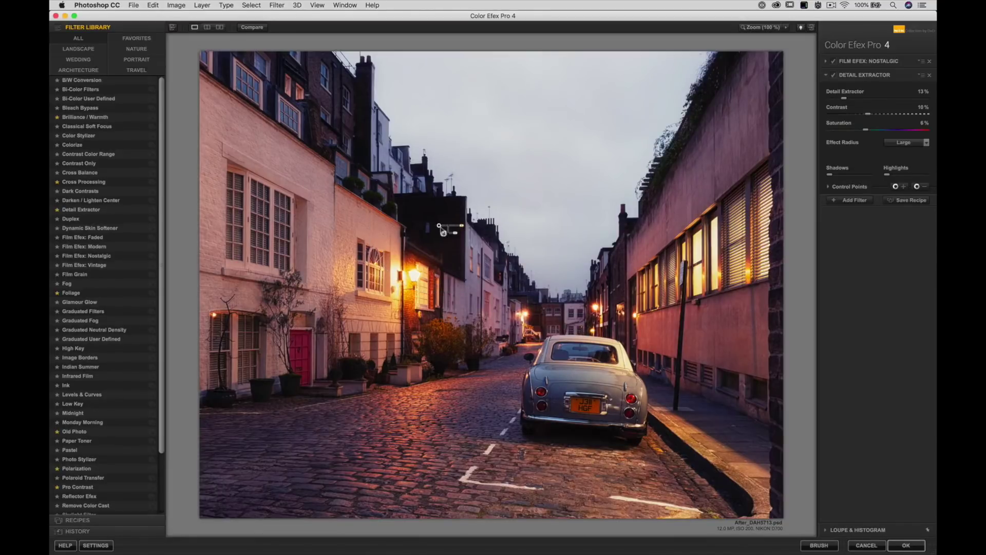
# Move the control point across the sky and bring it back onto the dark building.
pyautogui.moveTo(439, 225); pyautogui.dragTo(501, 228)
pyautogui.moveTo(580, 232); pyautogui.dragTo(447, 231)
pyautogui.click(444, 225)
pyautogui.moveTo(444, 225); pyautogui.dragTo(443, 225)
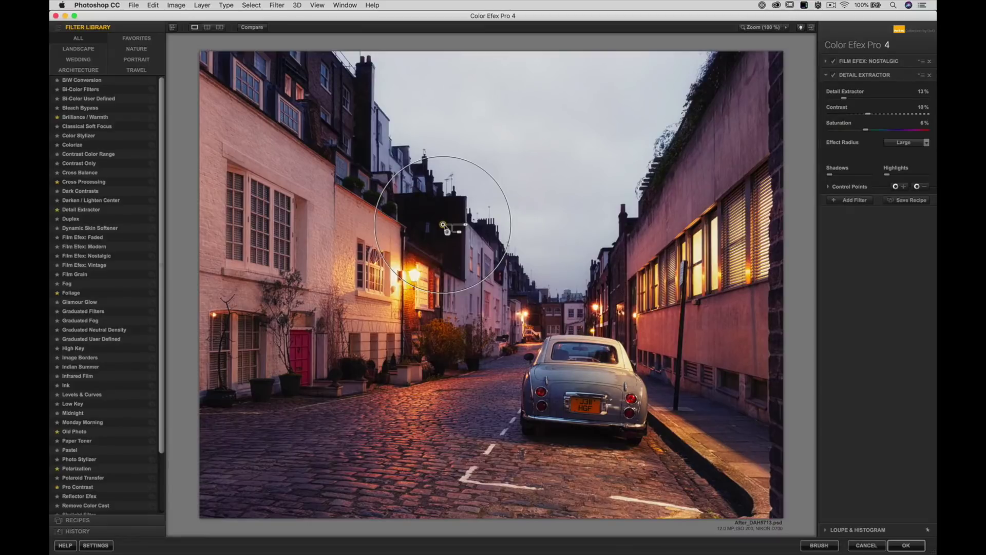
pyautogui.moveTo(447, 231); pyautogui.dragTo(444, 232)
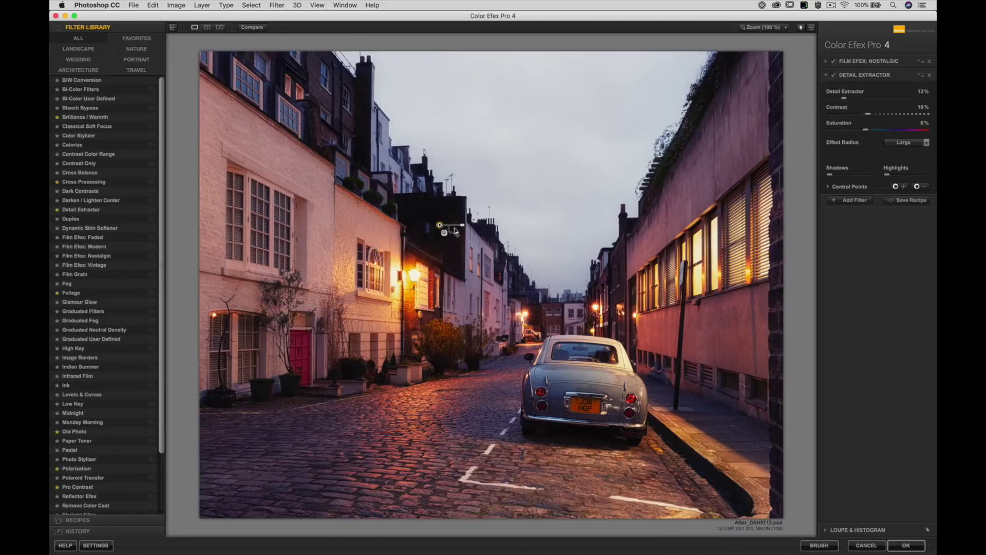
# Enlarge the control point's radius across most of the image, reduce it again, and vary the point's opacity.
pyautogui.moveTo(462, 225); pyautogui.dragTo(481, 229)
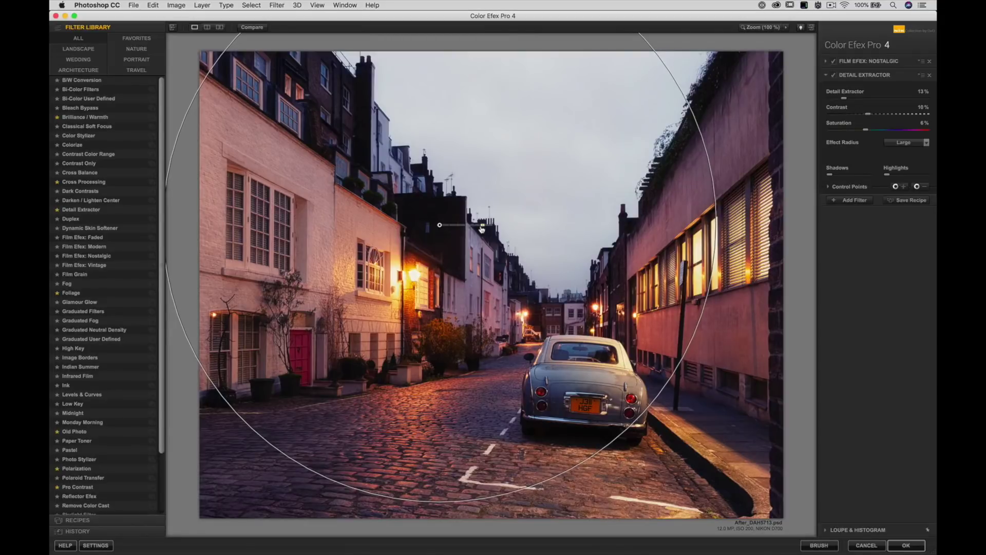
pyautogui.moveTo(481, 230); pyautogui.dragTo(462, 225)
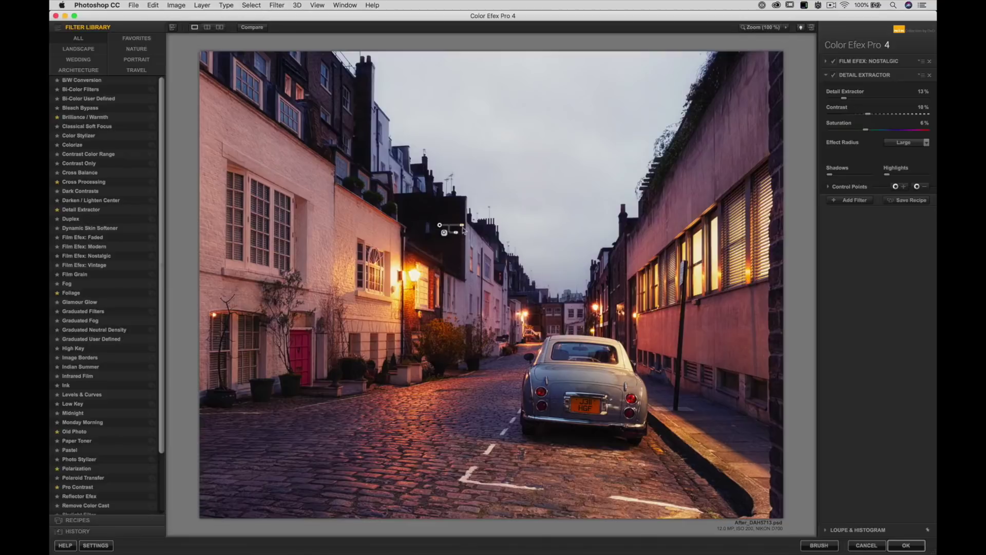
pyautogui.moveTo(462, 225); pyautogui.dragTo(462, 225)
pyautogui.moveTo(456, 235); pyautogui.dragTo(494, 238)
pyautogui.moveTo(471, 237); pyautogui.dragTo(449, 234)
# Add a second subtractive control point on the white house at the street's end, adjust its radius, and toggle Detail Extractor to compare.
pyautogui.click(918, 186)
pyautogui.click(567, 319)
pyautogui.moveTo(586, 322)
pyautogui.mouseDown()
pyautogui.moveTo(608, 322)
pyautogui.moveTo(590, 322)
pyautogui.mouseUp()
pyautogui.click(833, 76)
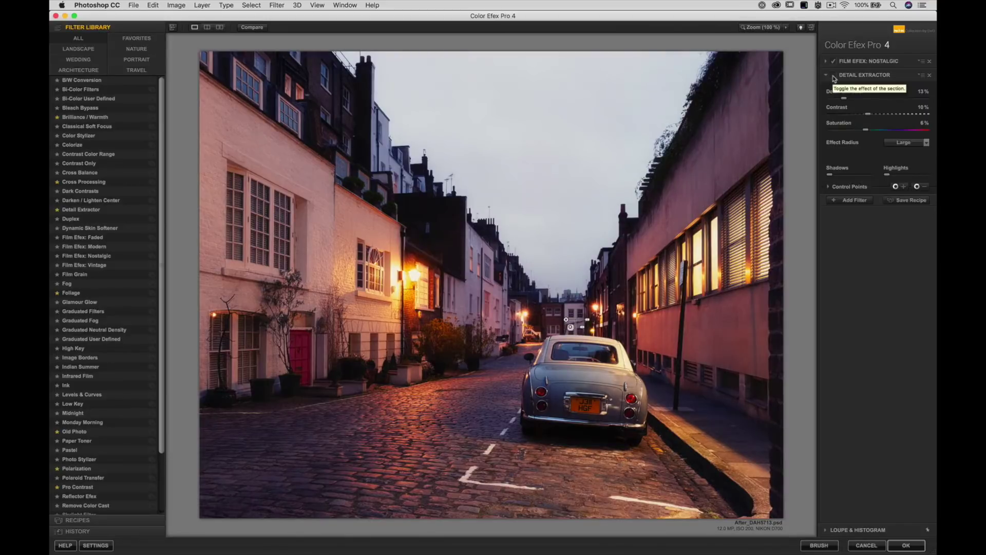
pyautogui.click(834, 76)
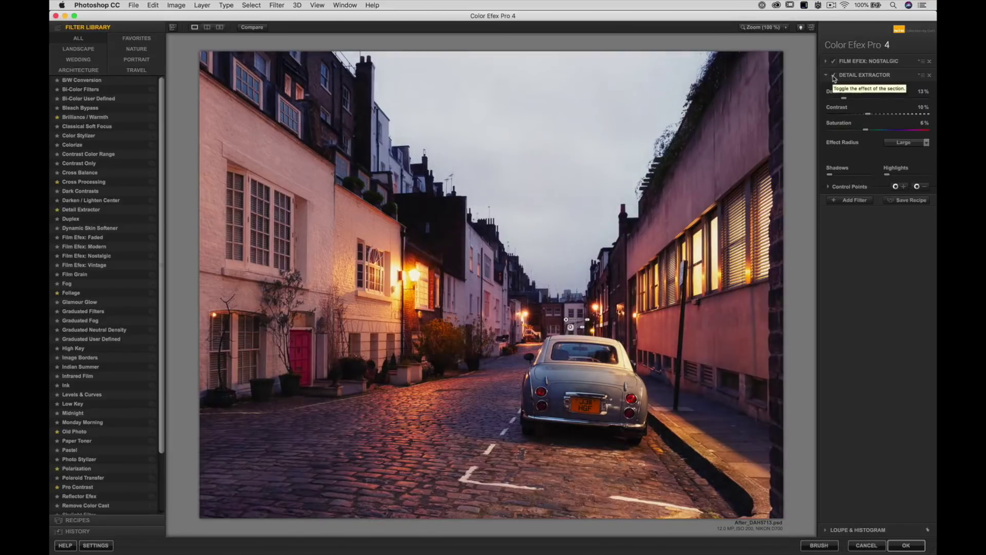
# Compare the image with and without the existing Detail Extractor, and stack a second Detail Extractor filter at 71%.
pyautogui.click(834, 76)
pyautogui.click(834, 76)
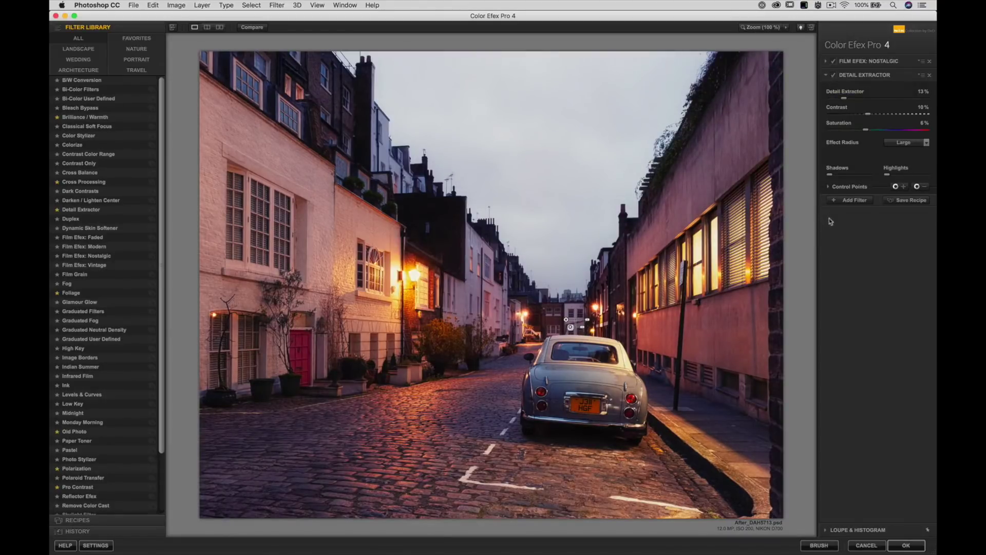
pyautogui.click(850, 202)
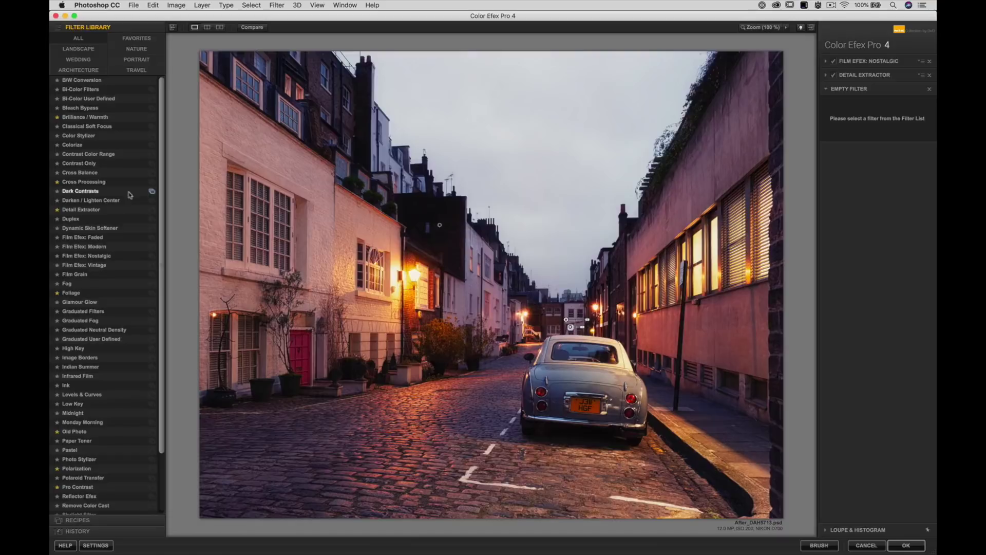
pyautogui.click(80, 210)
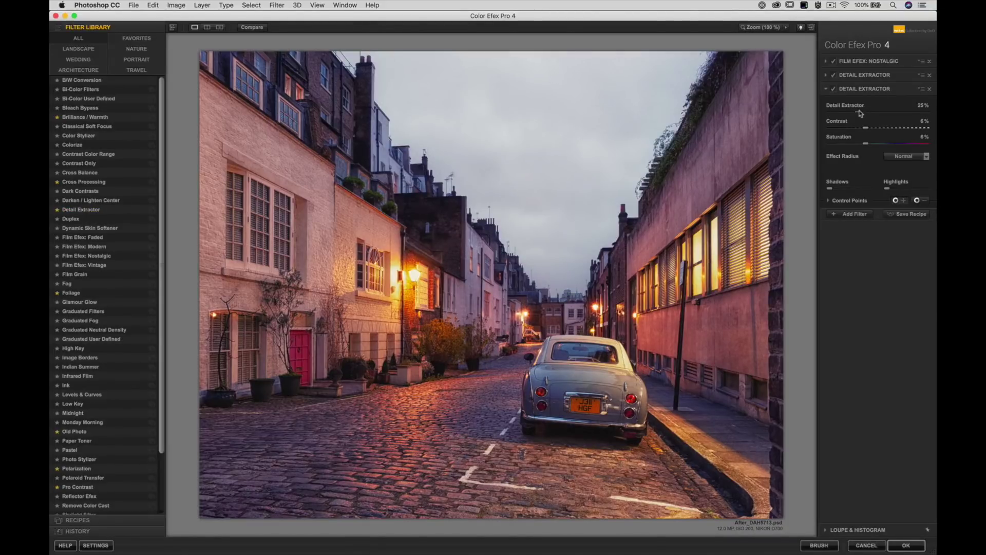
pyautogui.moveTo(860, 114); pyautogui.dragTo(912, 116)
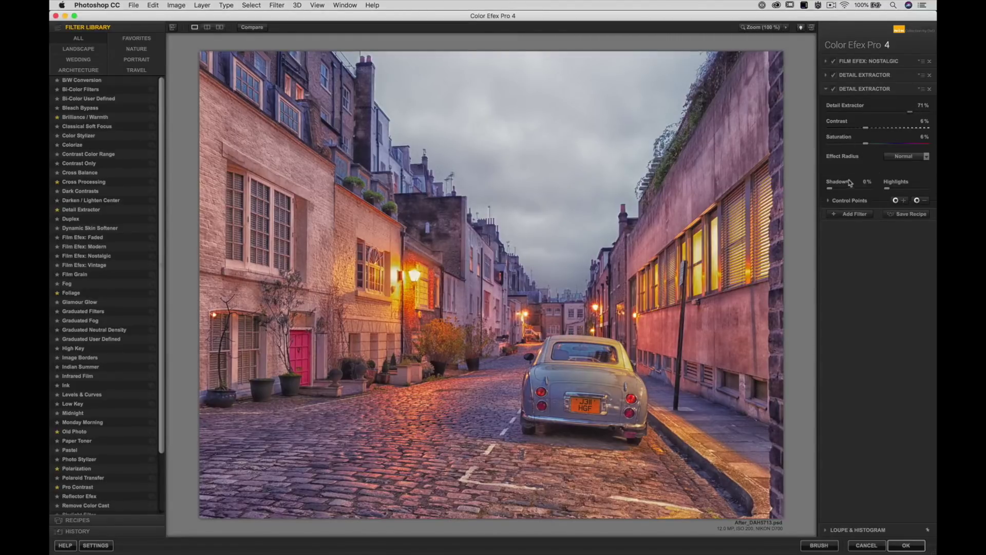
# Add a positive control point in the sky with a radius of about 55%, and toggle the second Detail Extractor to compare.
pyautogui.click(904, 200)
pyautogui.click(534, 171)
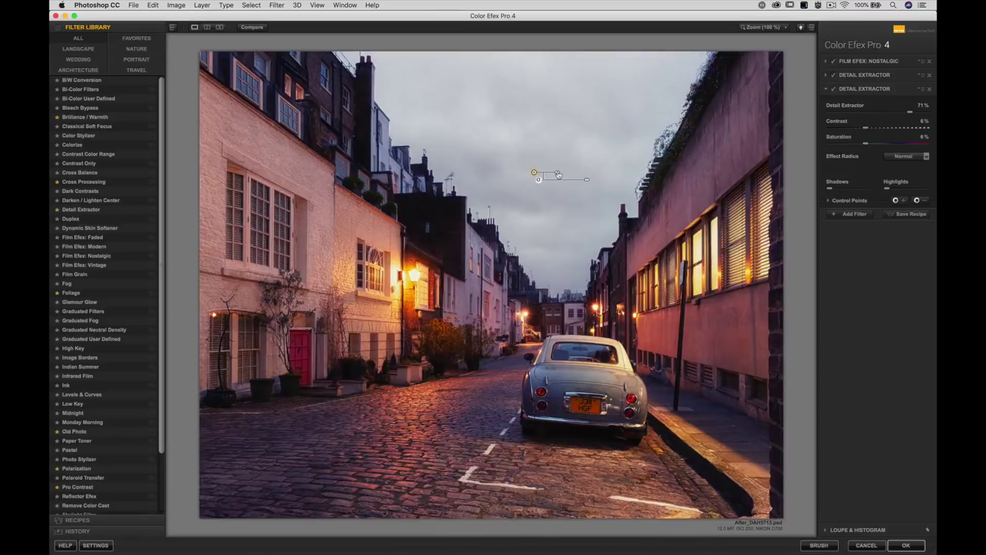
pyautogui.moveTo(557, 172); pyautogui.dragTo(569, 173)
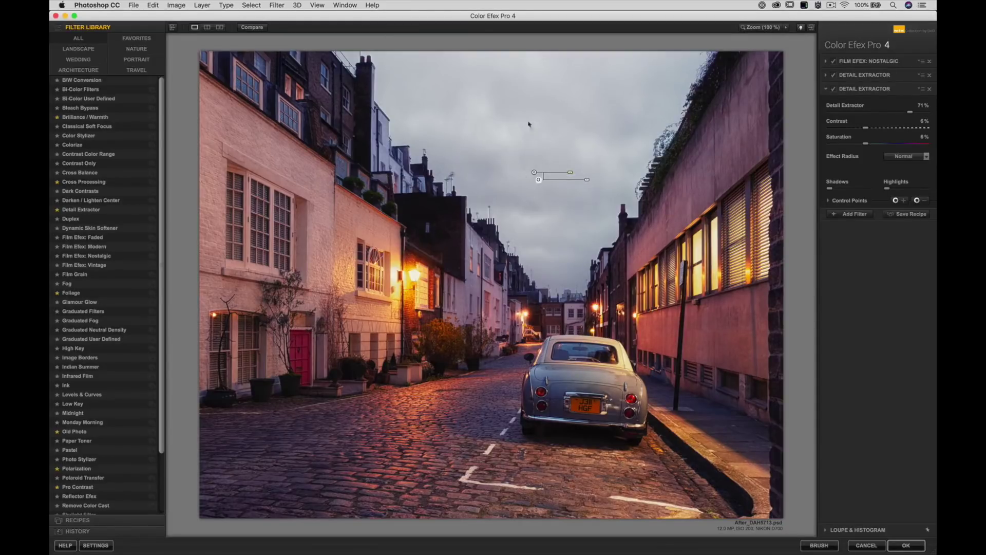
pyautogui.click(834, 89)
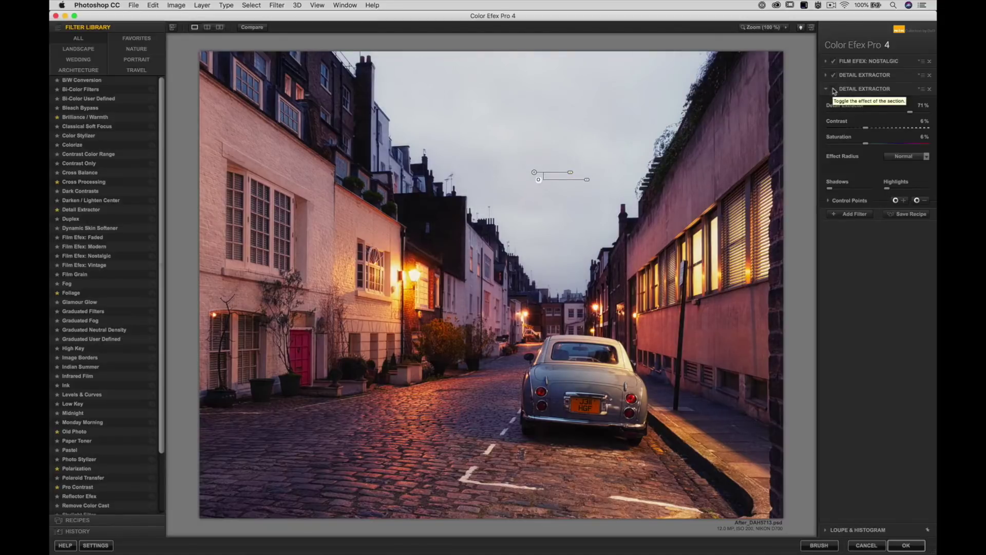
pyautogui.click(834, 90)
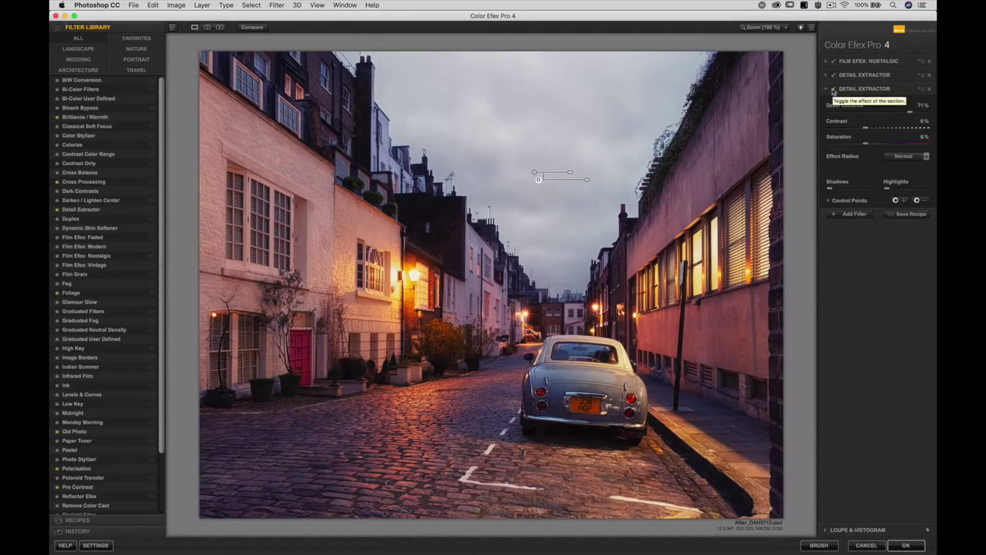
# Set the second Detail Extractor to 54% strength, 30% contrast and 0% saturation, and toggle the filter to compare.
pyautogui.click(886, 128)
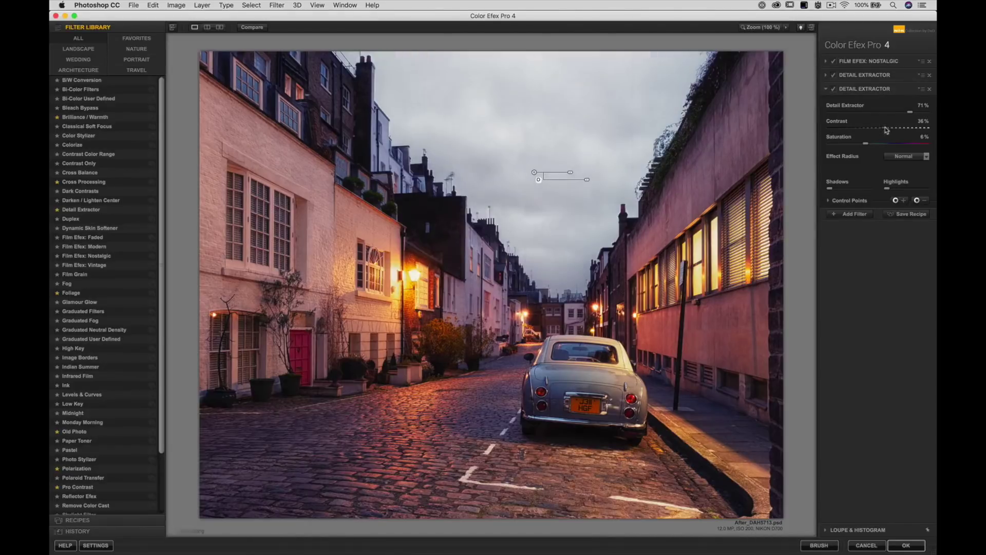
pyautogui.moveTo(886, 130); pyautogui.dragTo(883, 130)
pyautogui.moveTo(909, 112)
pyautogui.mouseDown()
pyautogui.moveTo(869, 113)
pyautogui.moveTo(893, 116)
pyautogui.mouseUp()
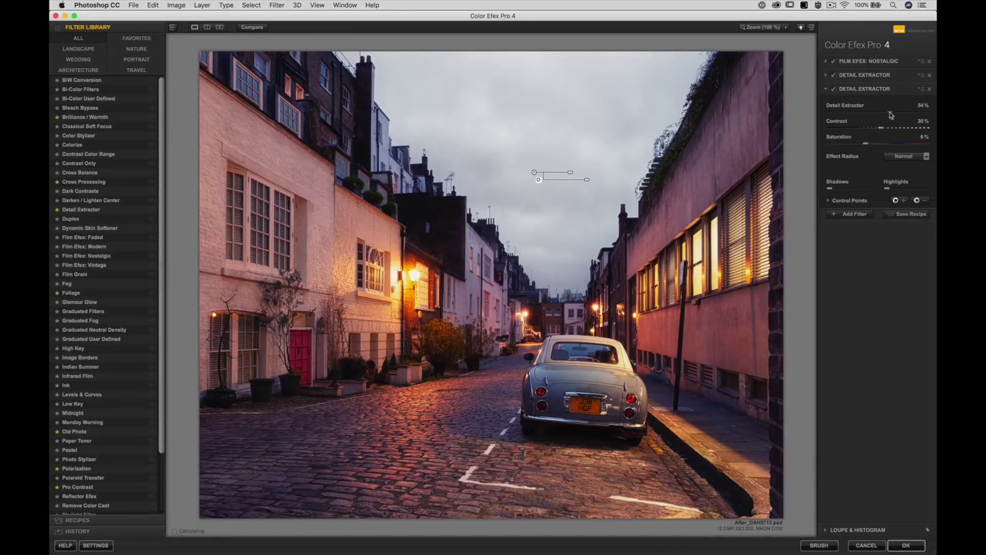
pyautogui.moveTo(865, 144); pyautogui.dragTo(891, 148)
pyautogui.doubleClick(921, 139)
pyautogui.click(835, 89)
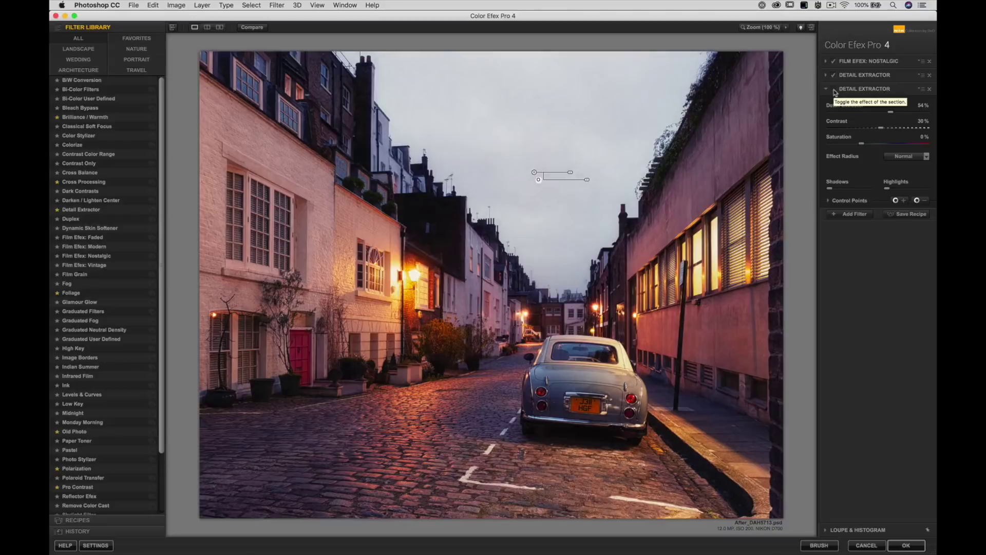
pyautogui.click(833, 91)
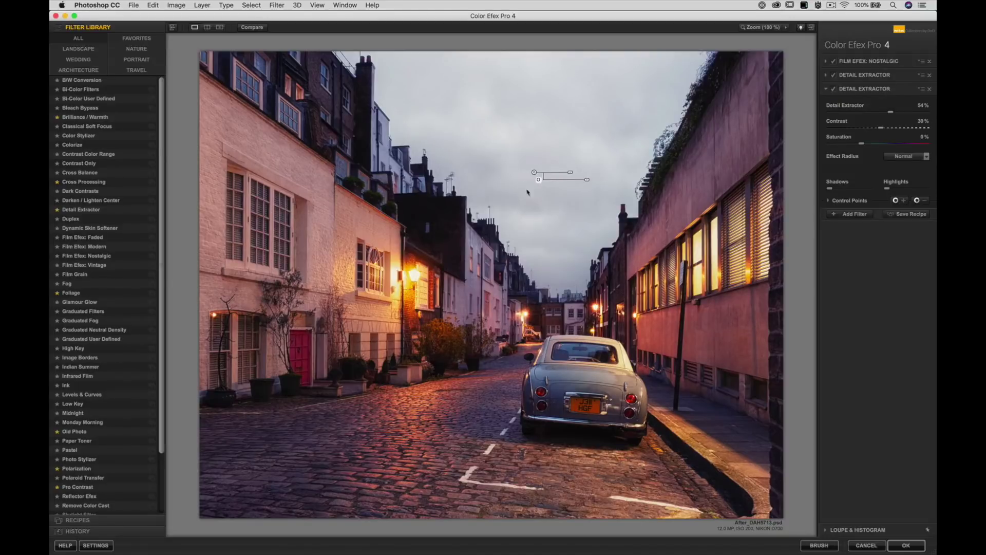
# Place two subtractive control points on the pink building and delete them both.
pyautogui.click(853, 201)
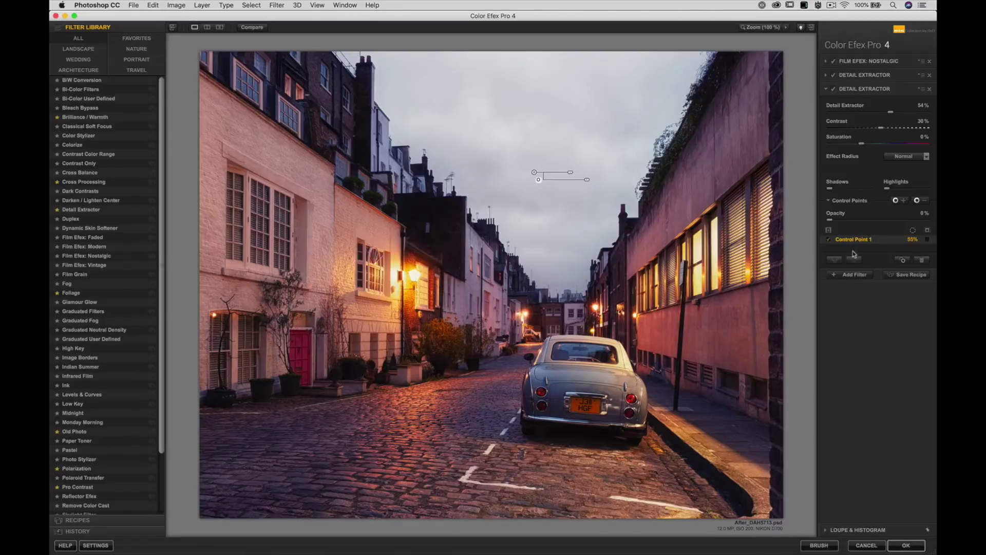
pyautogui.click(917, 200)
pyautogui.click(709, 153)
pyautogui.click(725, 332)
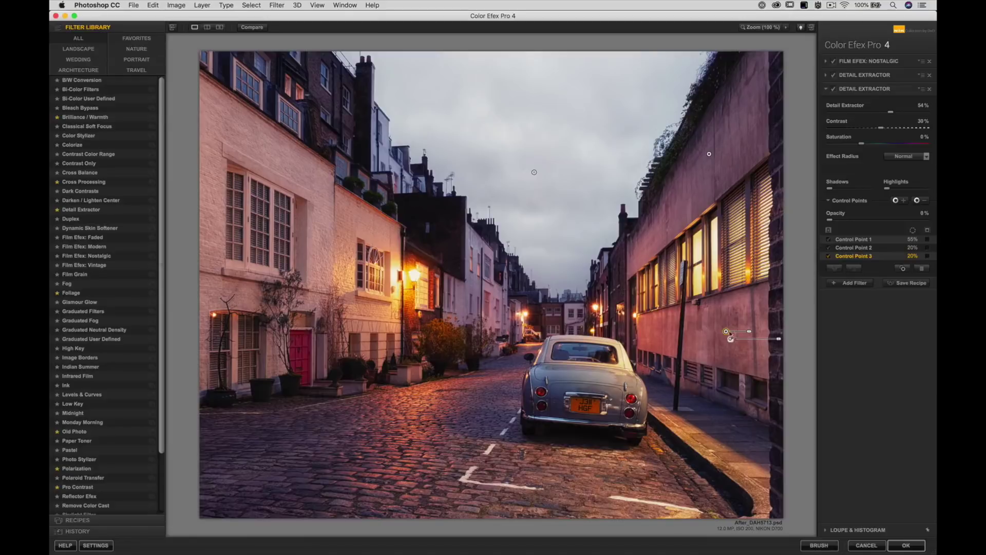
pyautogui.moveTo(731, 338); pyautogui.dragTo(714, 333)
pyautogui.press('BackSpace')
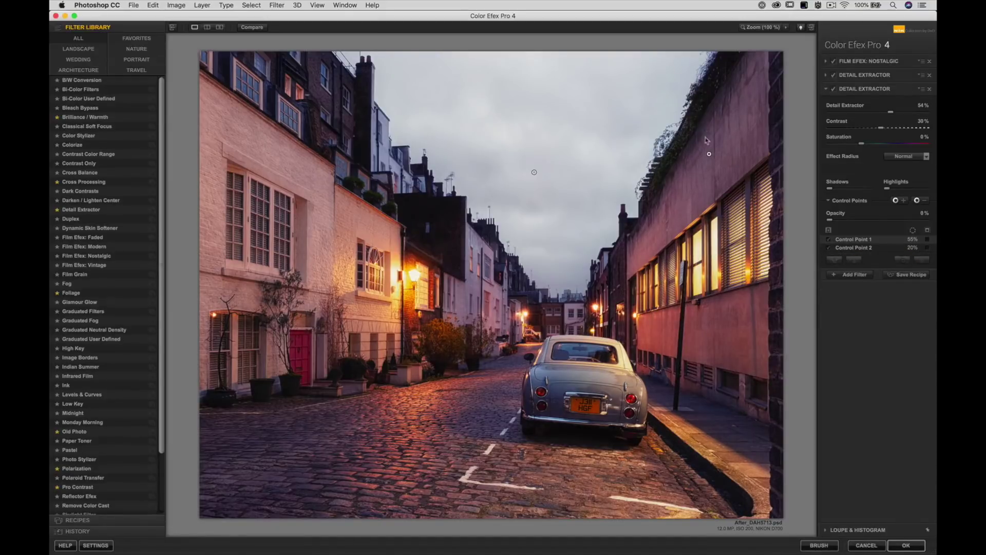
pyautogui.click(710, 156)
pyautogui.press('BackSpace')
# Show the sky control point's selection mask and add a subtractive control point on the pink building with a radius of about 39%.
pyautogui.click(927, 243)
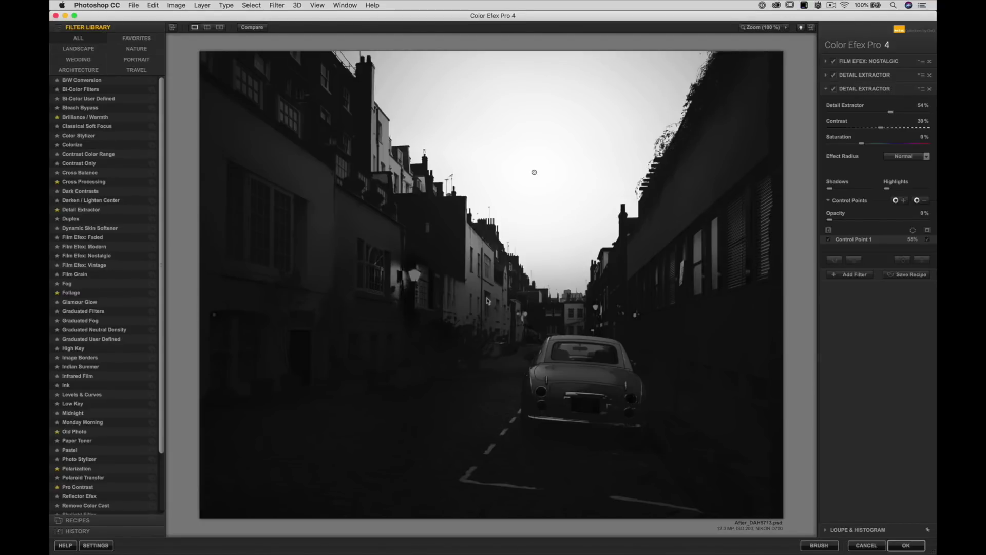
pyautogui.click(926, 204)
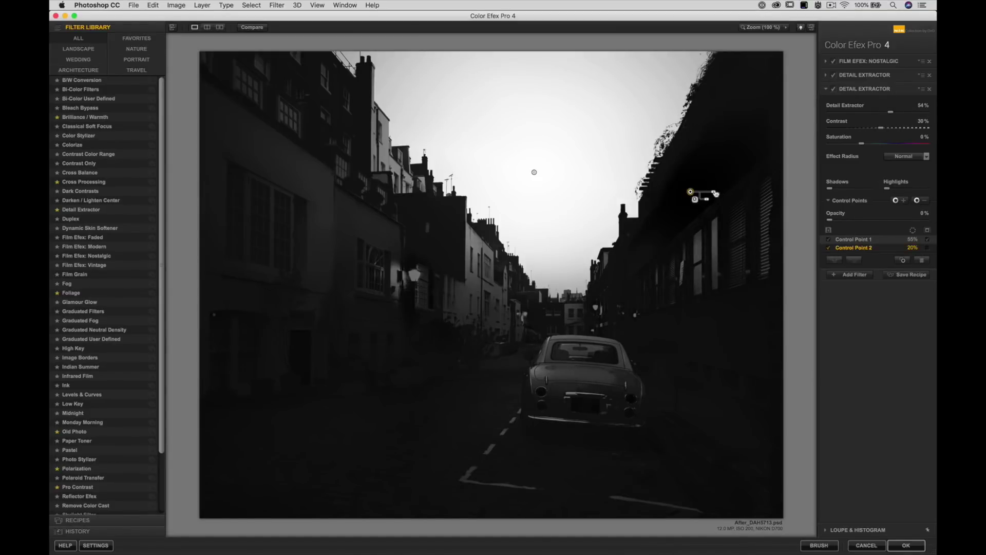
pyautogui.click(694, 192)
pyautogui.click(692, 192)
pyautogui.moveTo(709, 193); pyautogui.dragTo(719, 202)
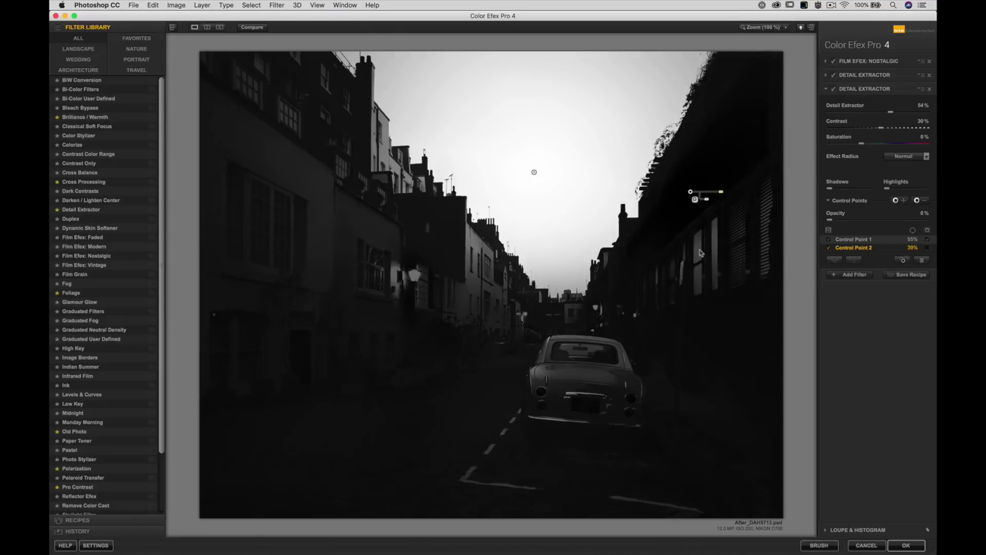
# Add subtractive control points on the pale mid-distance houses at about 37% radius and on the near white brick building at about 40%.
pyautogui.click(919, 201)
pyautogui.click(475, 283)
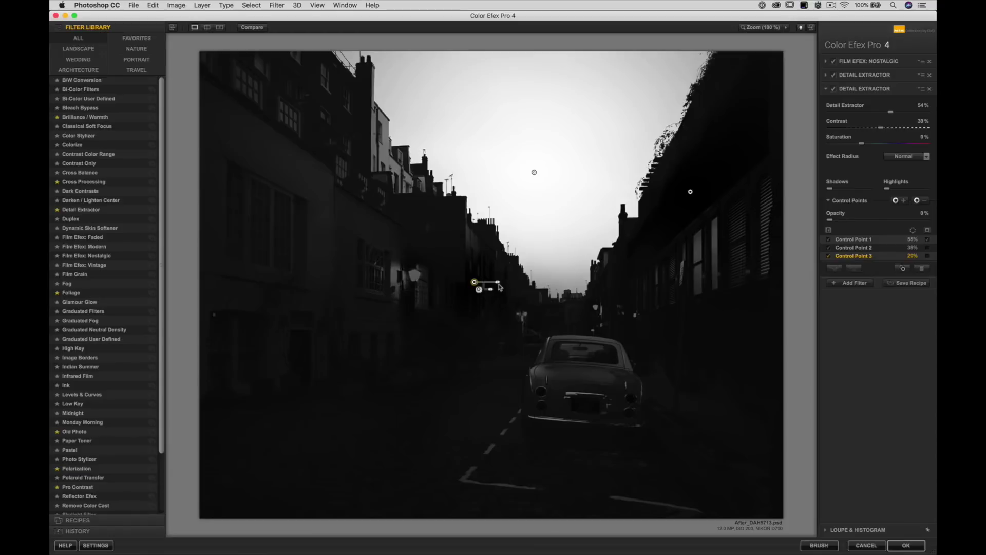
pyautogui.moveTo(497, 284); pyautogui.dragTo(465, 258)
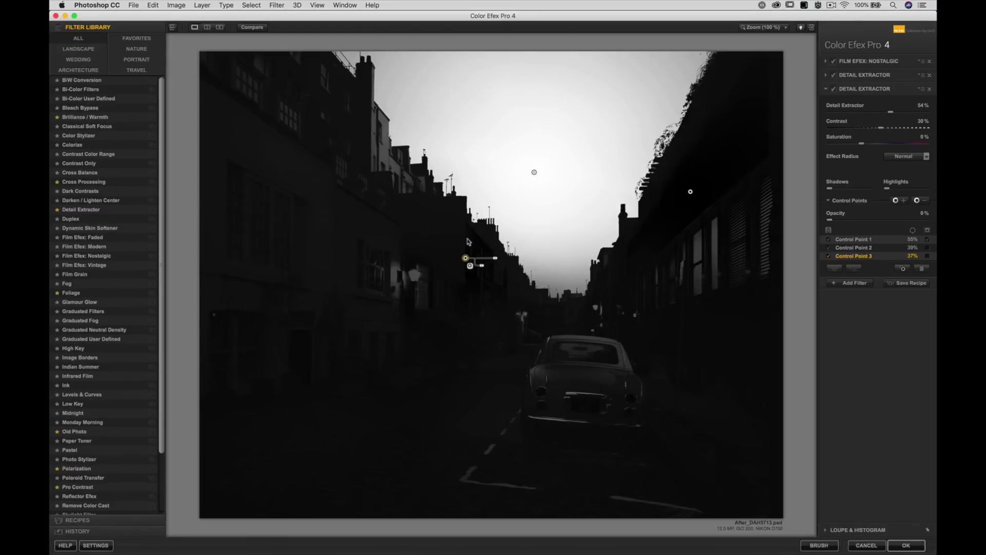
pyautogui.click(923, 200)
pyautogui.click(316, 223)
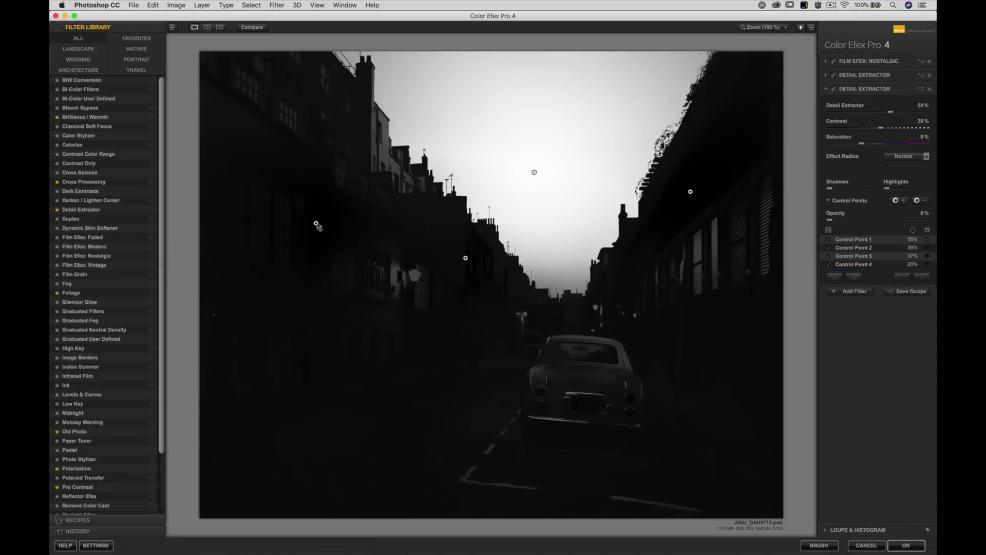
pyautogui.moveTo(340, 224); pyautogui.dragTo(349, 226)
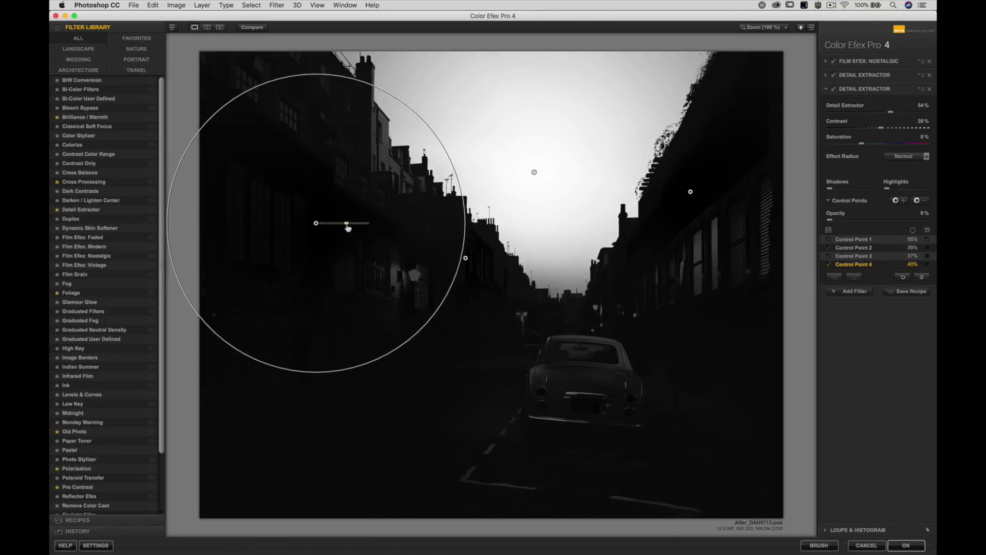
# Add a subtractive control point beside the lit street lamp, with a radius of about 28%, and position it just below the lamp.
pyautogui.click(927, 202)
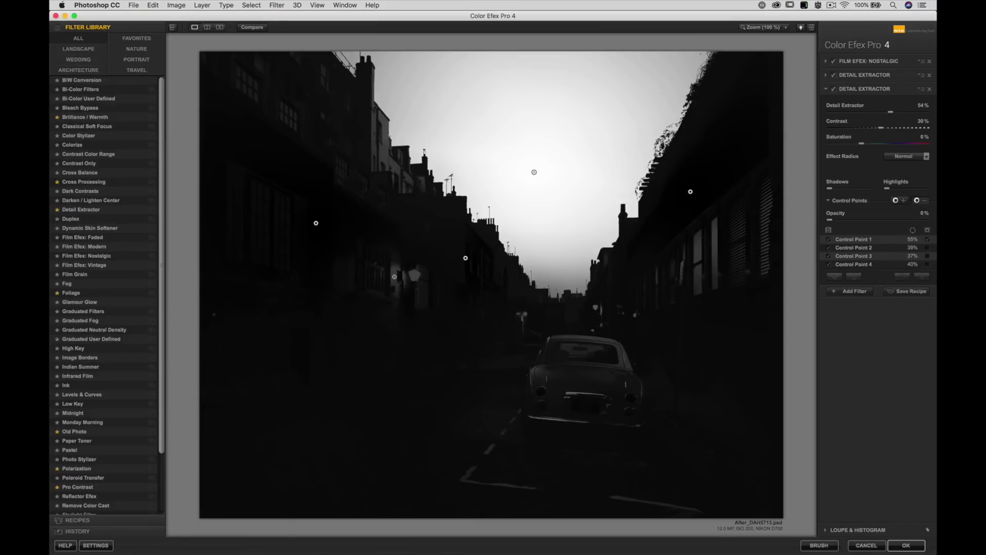
pyautogui.click(413, 274)
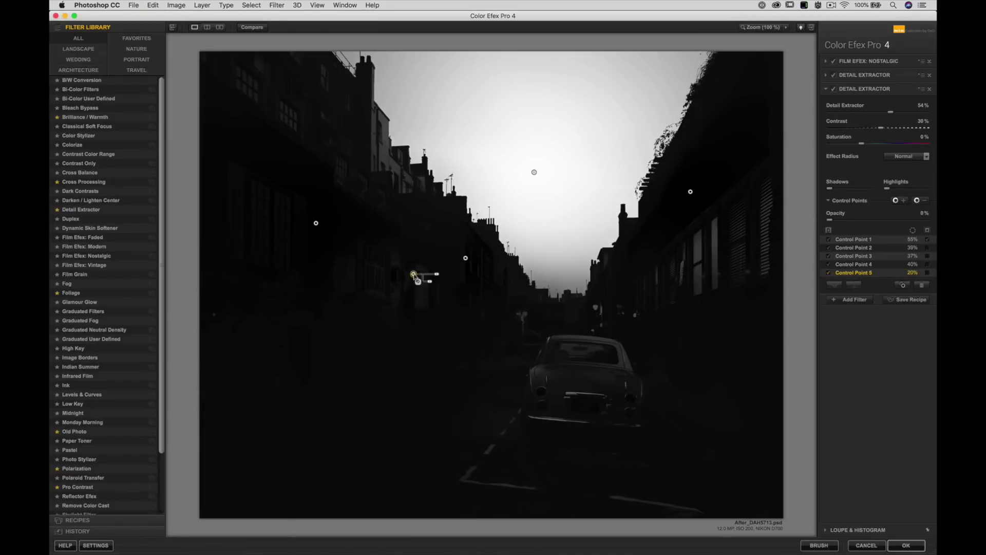
pyautogui.moveTo(445, 277)
pyautogui.moveTo(445, 277); pyautogui.dragTo(428, 303)
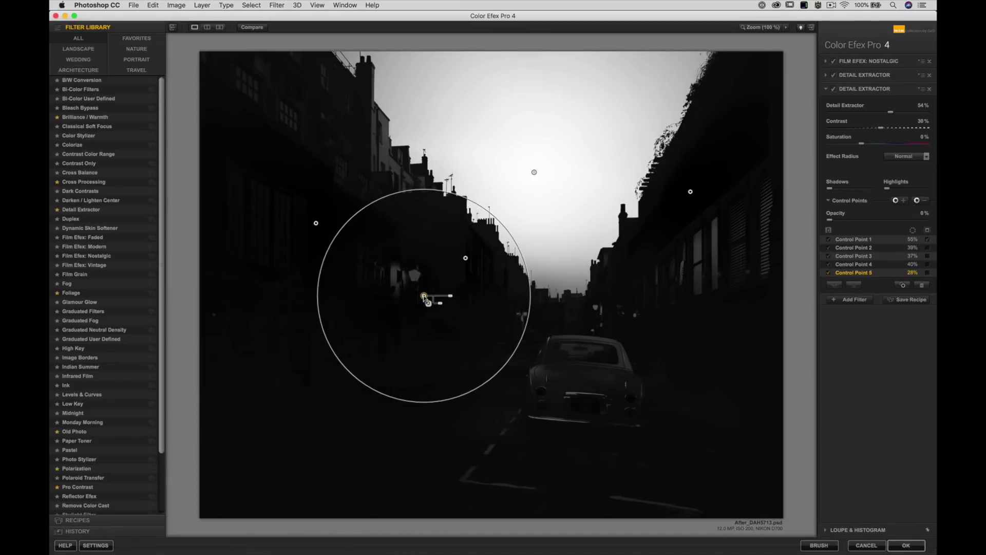
# Add a subtractive point on the pale house below the chimneys at about 27% radius, and duplicate the pink building's point onto the car's roof and rear.
pyautogui.click(917, 200)
pyautogui.click(382, 154)
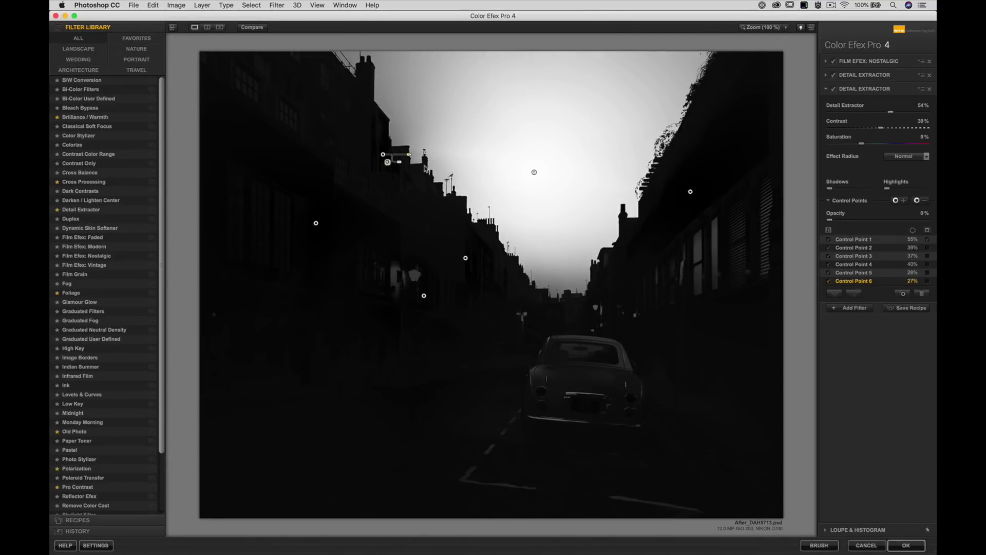
pyautogui.moveTo(690, 194); pyautogui.dragTo(571, 394)
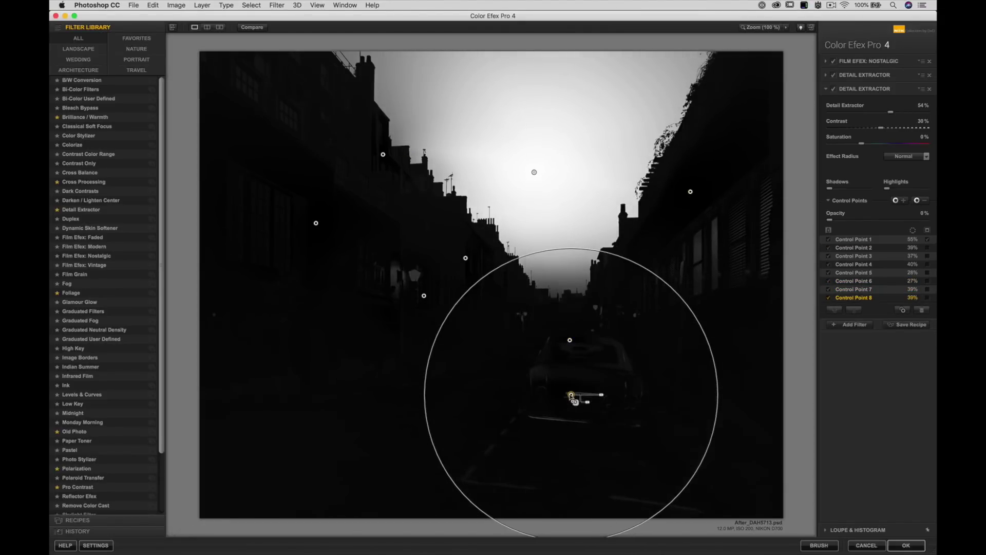
pyautogui.click(560, 379)
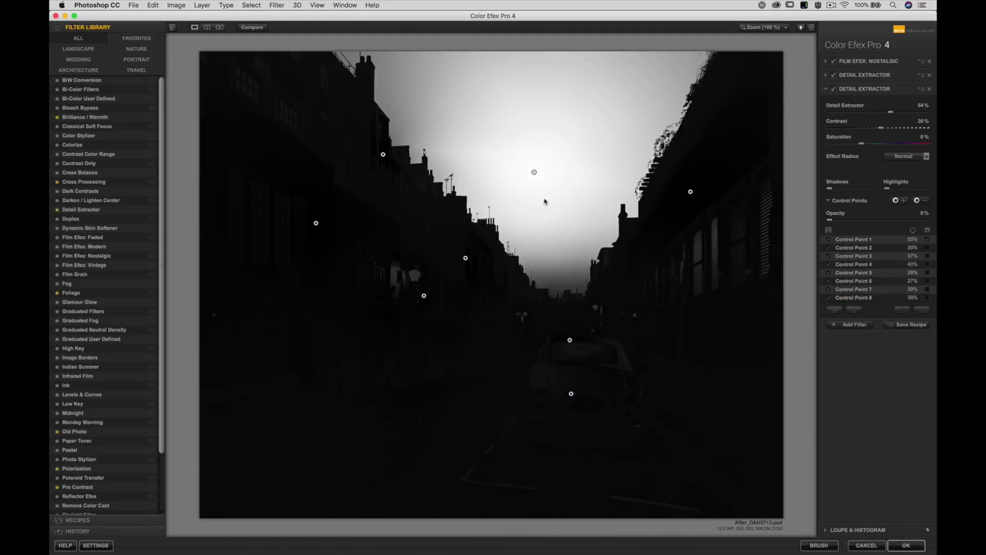
# Enlarge the sky control point's radius to about 62% and hide the selection mask for all control points.
pyautogui.click(534, 172)
pyautogui.moveTo(576, 172); pyautogui.dragTo(579, 174)
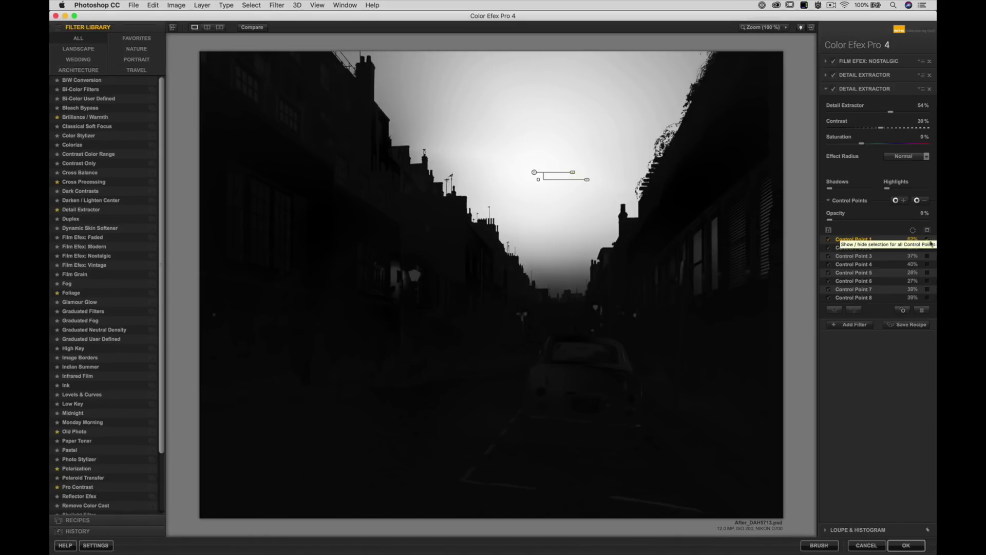
pyautogui.click(928, 231)
pyautogui.click(927, 231)
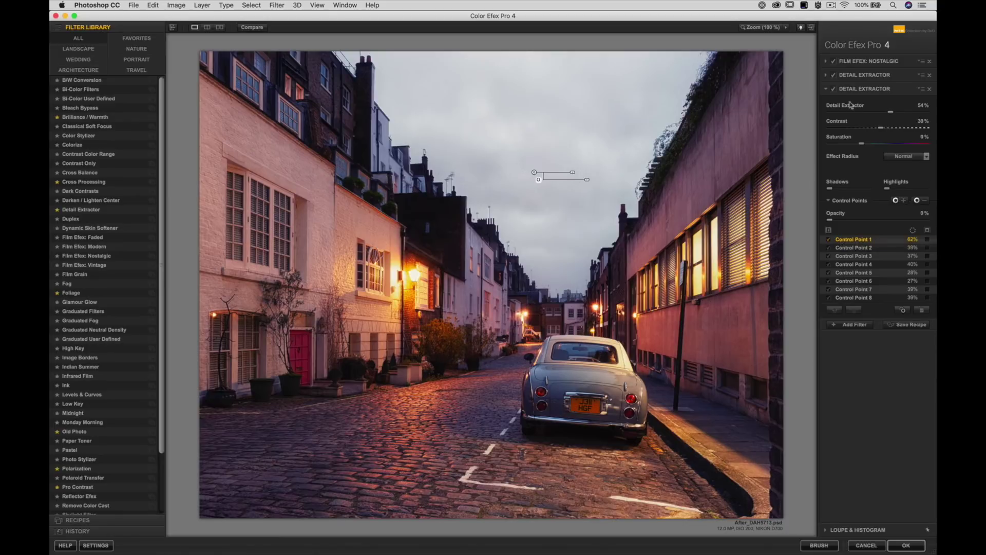
# Toggle the second Detail Extractor off and on repeatedly to compare its effect on the sky.
pyautogui.click(834, 90)
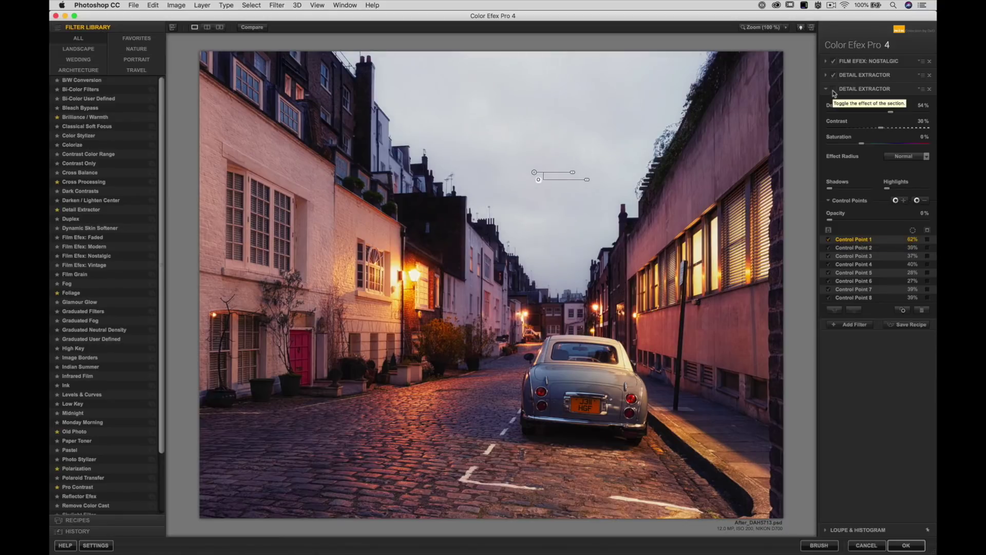
pyautogui.click(833, 90)
pyautogui.click(833, 90)
pyautogui.click(834, 90)
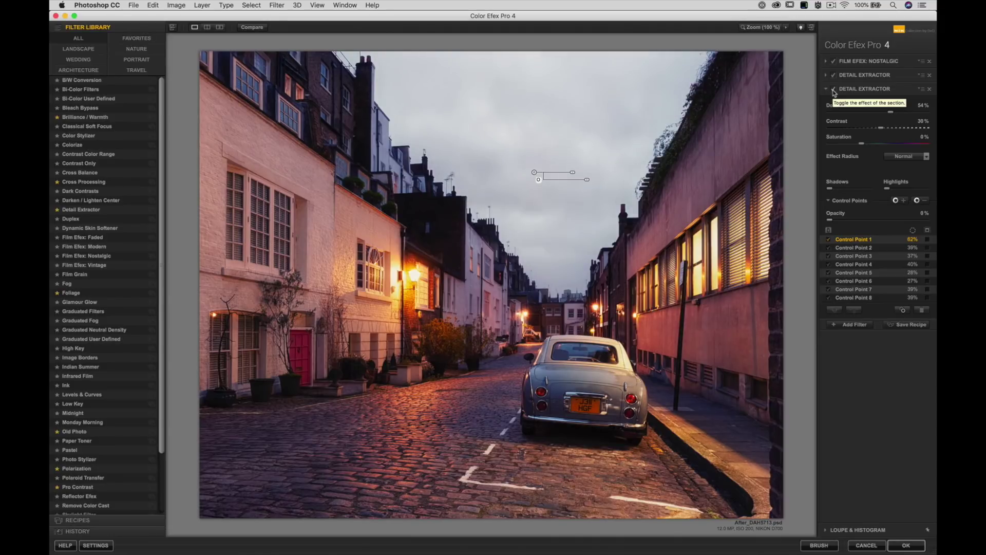
pyautogui.click(834, 90)
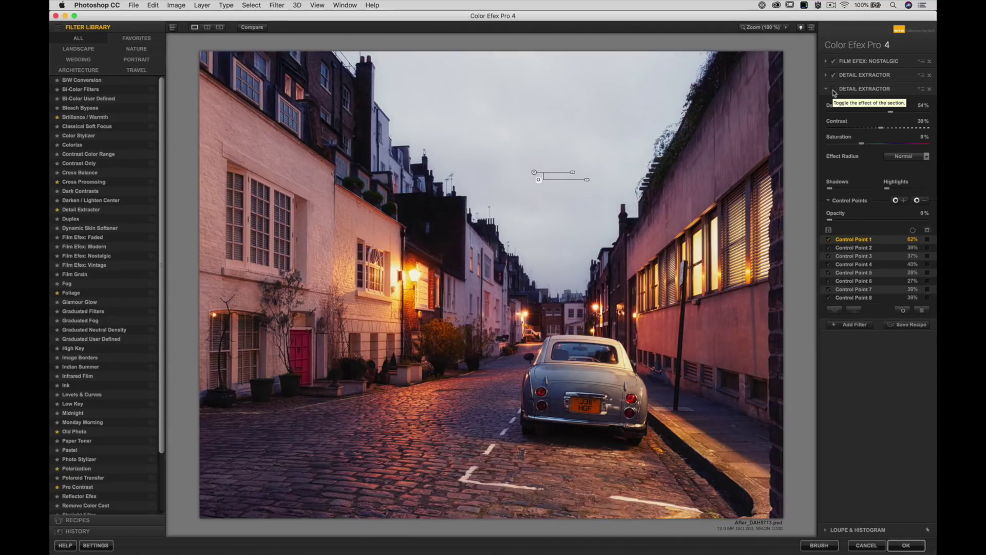
pyautogui.click(833, 90)
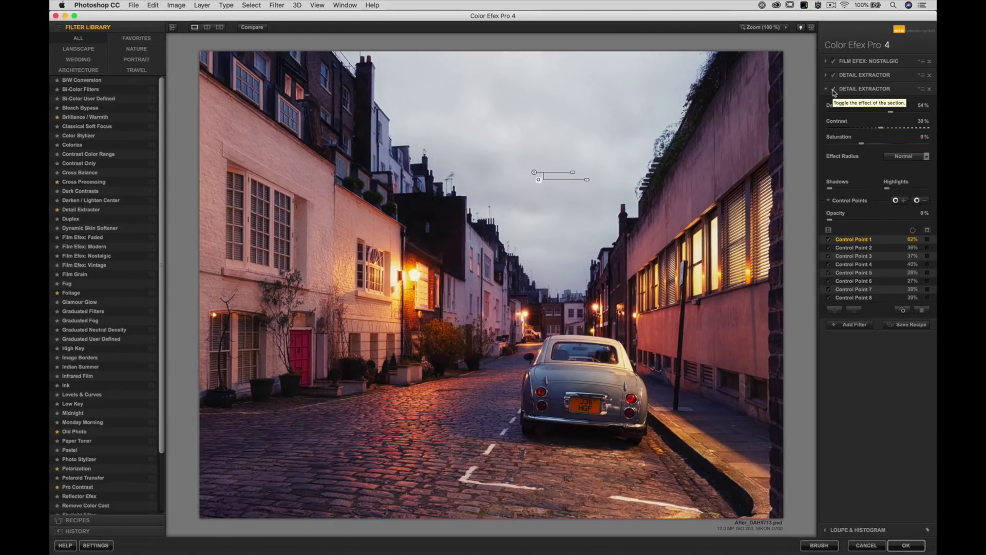
pyautogui.click(834, 90)
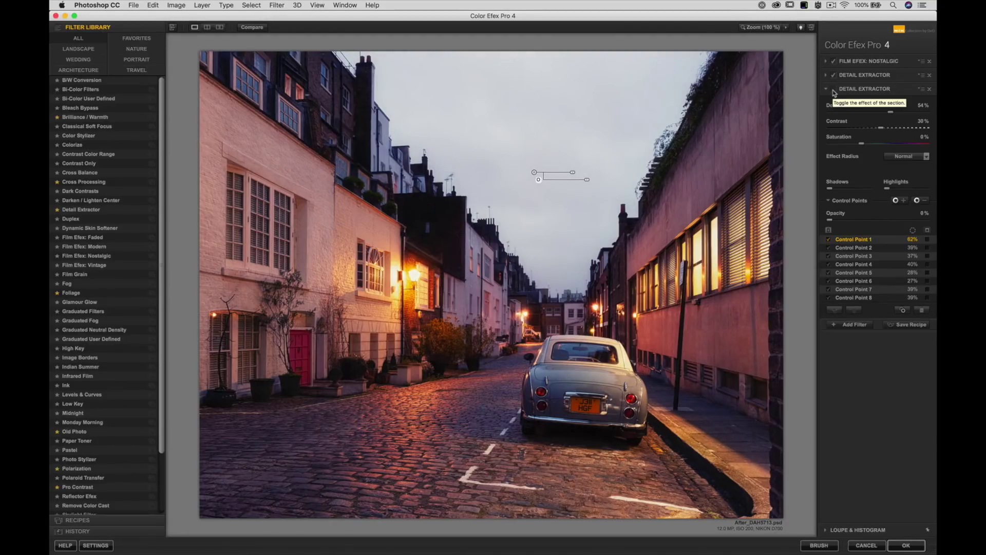
# Turn the second Detail Extractor on at 57% with Contrast at 43%, and compare the result with the original photo.
pyautogui.click(833, 90)
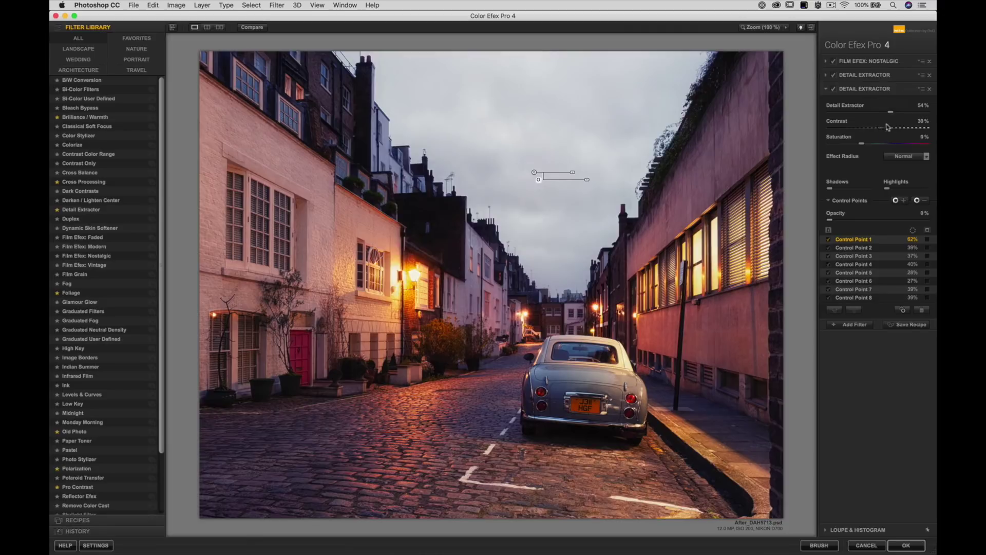
pyautogui.moveTo(883, 127); pyautogui.dragTo(895, 117)
pyautogui.click(253, 28)
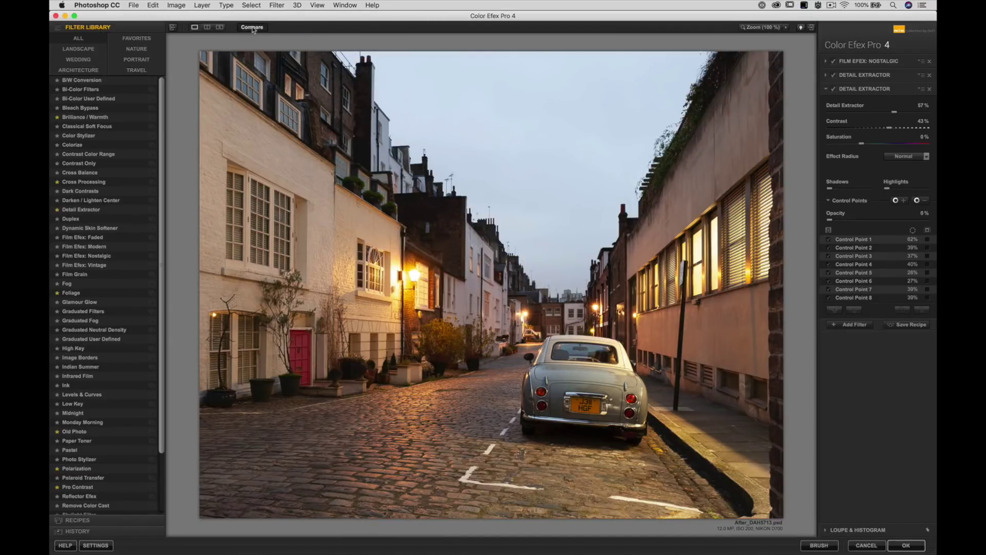
pyautogui.click(253, 28)
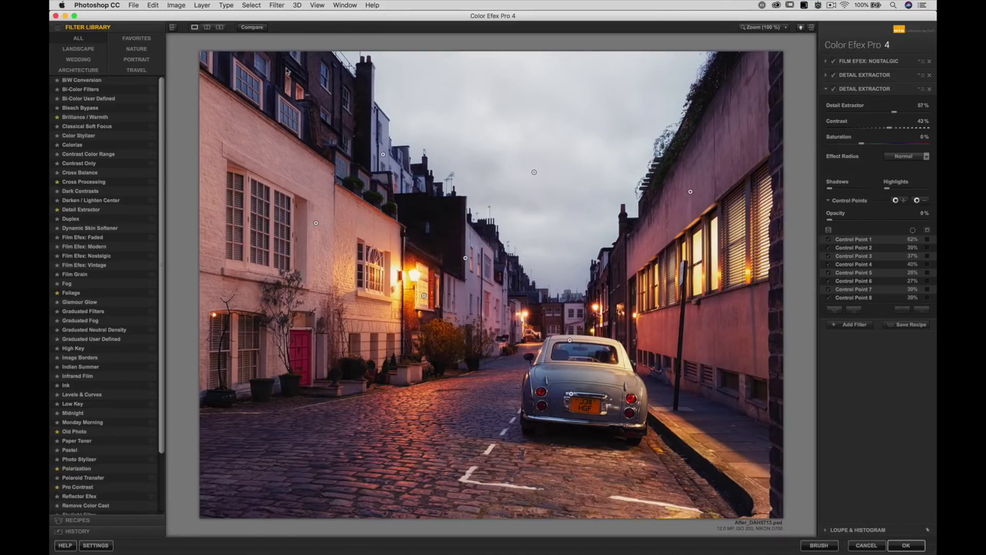
# Add an Image Borders filter to the stack and set its border style to Type 12.
pyautogui.click(849, 329)
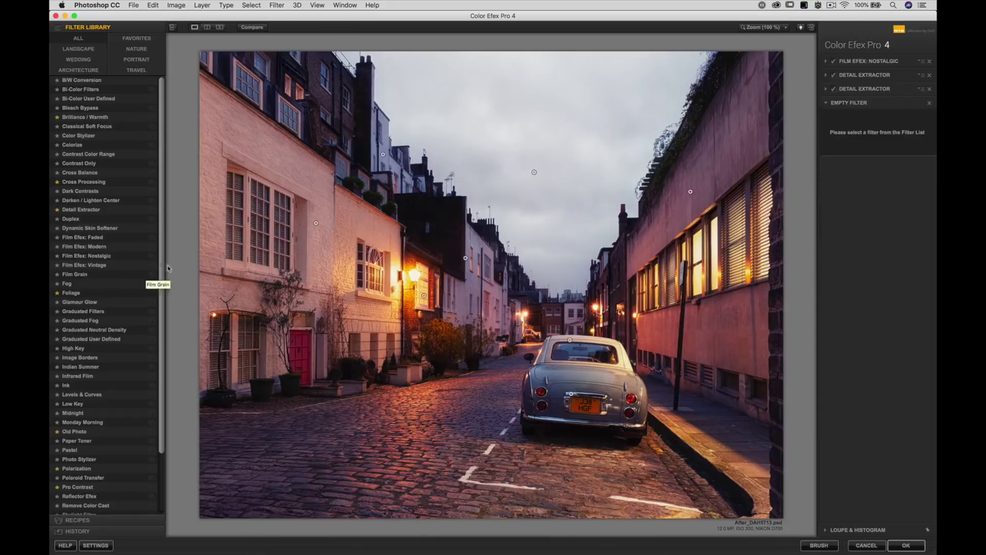
pyautogui.scroll(-5, 149, 308)
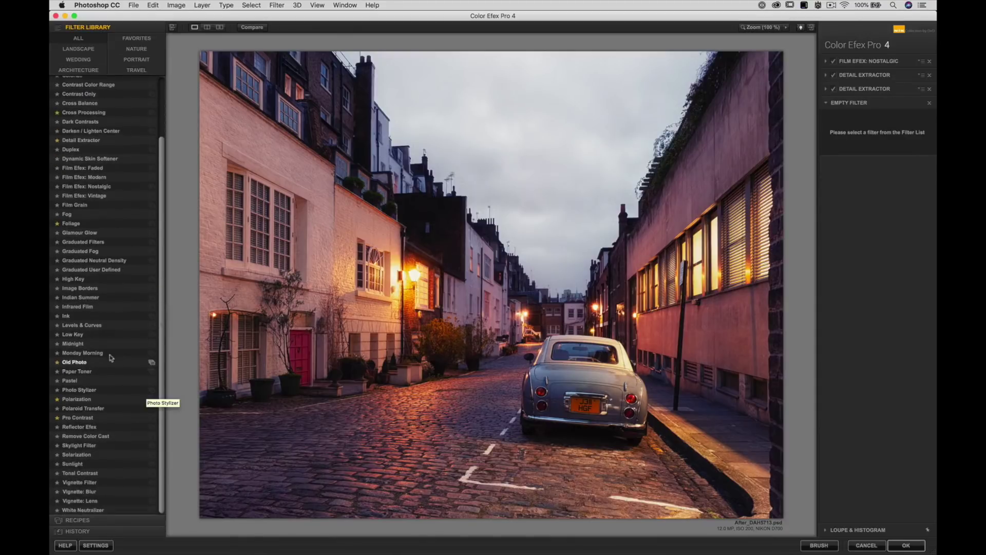
pyautogui.click(81, 289)
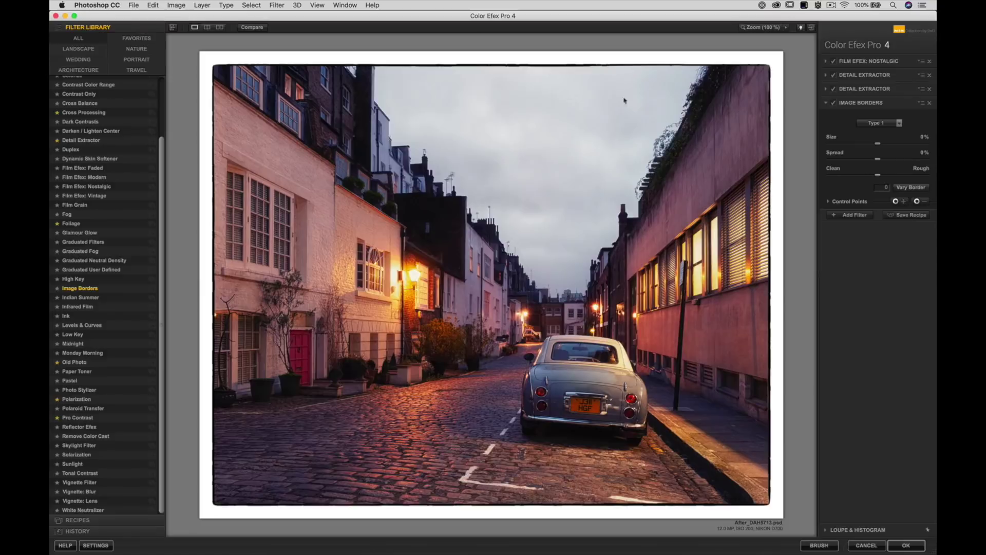
pyautogui.click(893, 127)
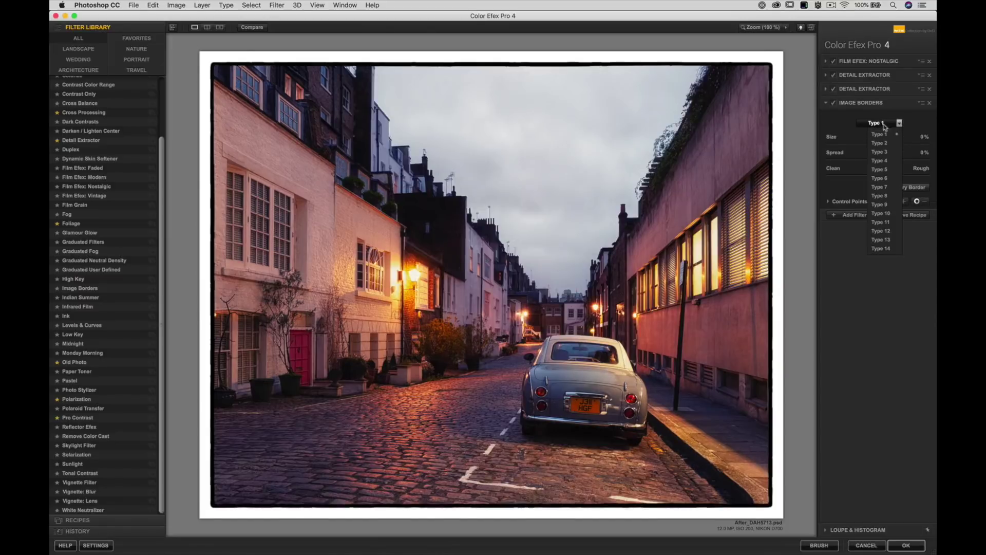
pyautogui.click(888, 135)
pyautogui.click(886, 124)
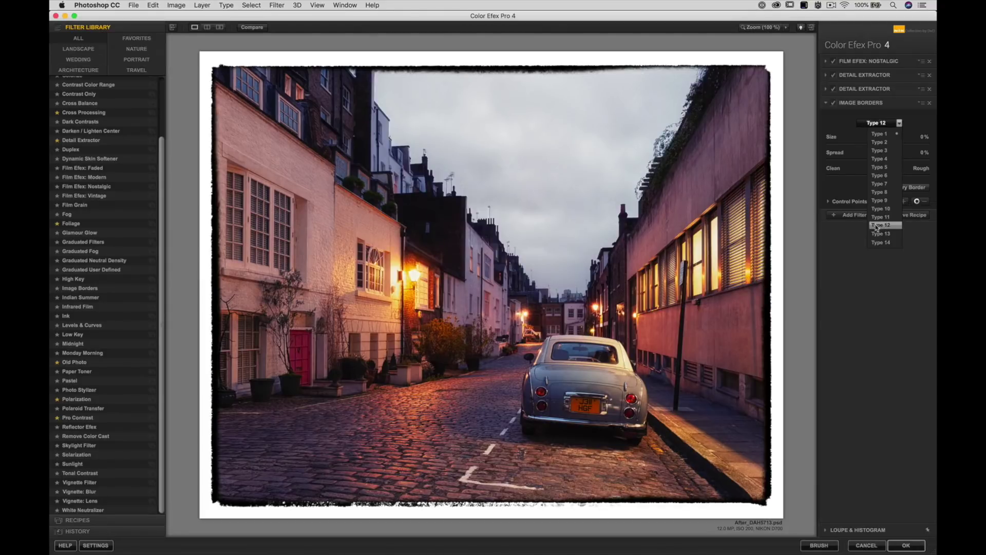
pyautogui.click(876, 226)
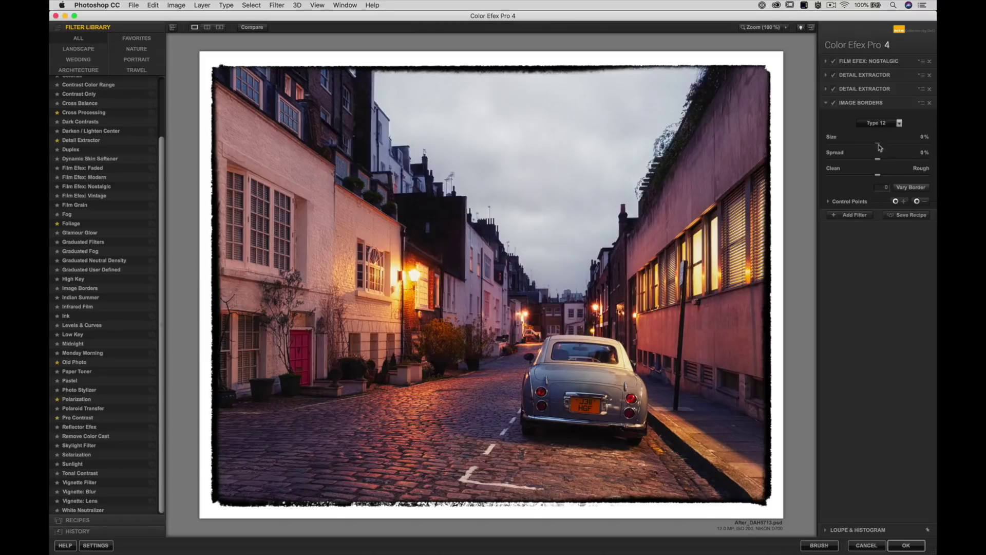
# Set the Type 12 border's Size to -78% and Spread to 94%, with its edge slightly toward Rough.
pyautogui.moveTo(878, 142); pyautogui.dragTo(840, 152)
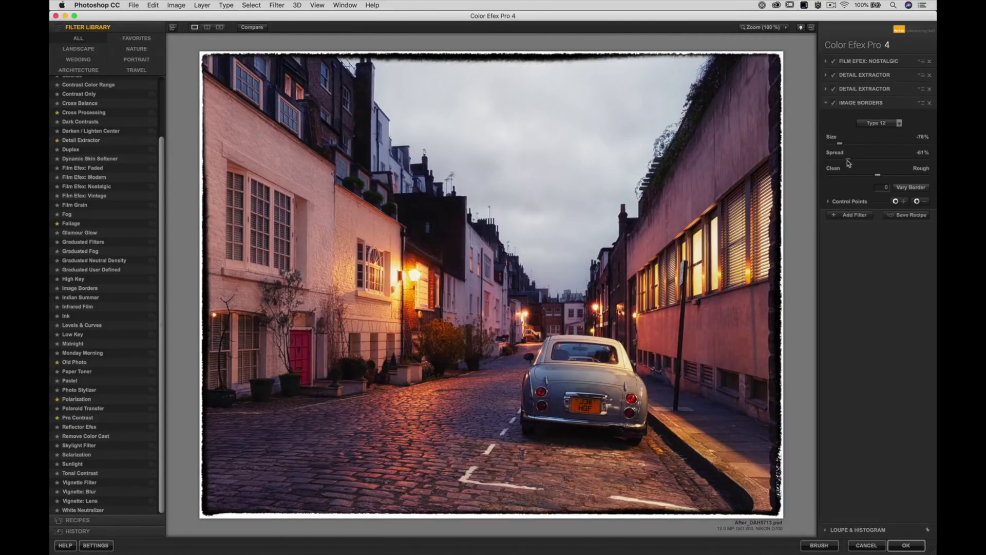
pyautogui.moveTo(849, 163); pyautogui.dragTo(923, 166)
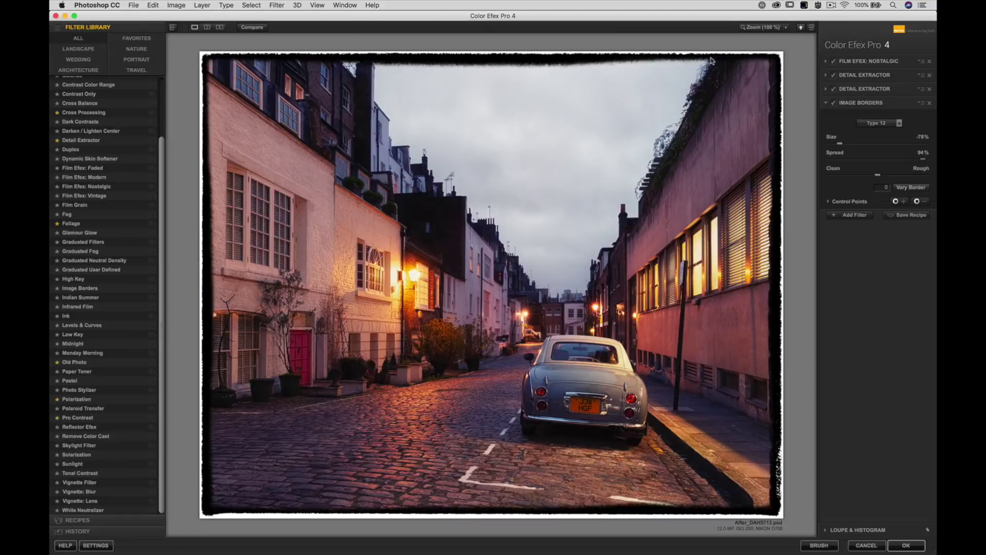
pyautogui.moveTo(877, 175); pyautogui.dragTo(813, 174)
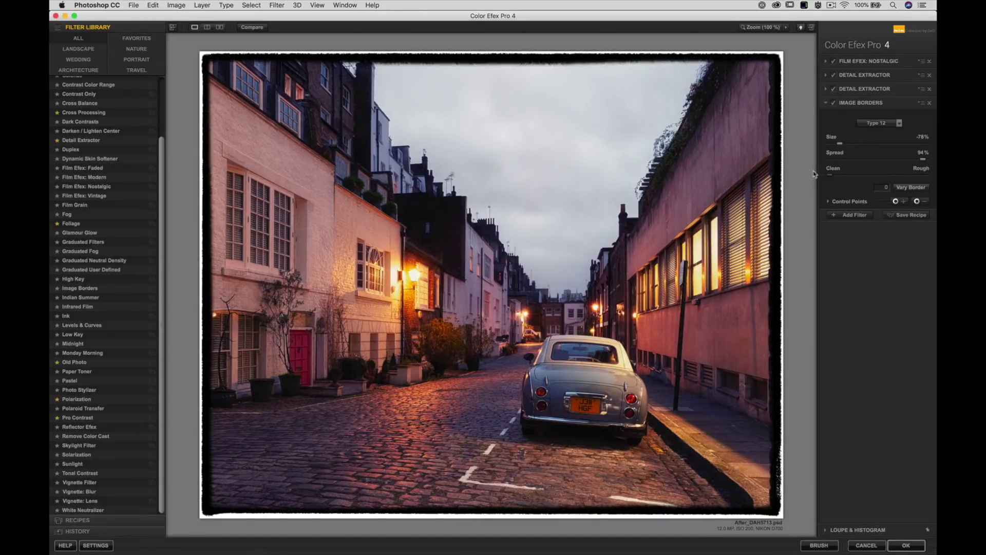
pyautogui.moveTo(813, 173); pyautogui.dragTo(898, 179)
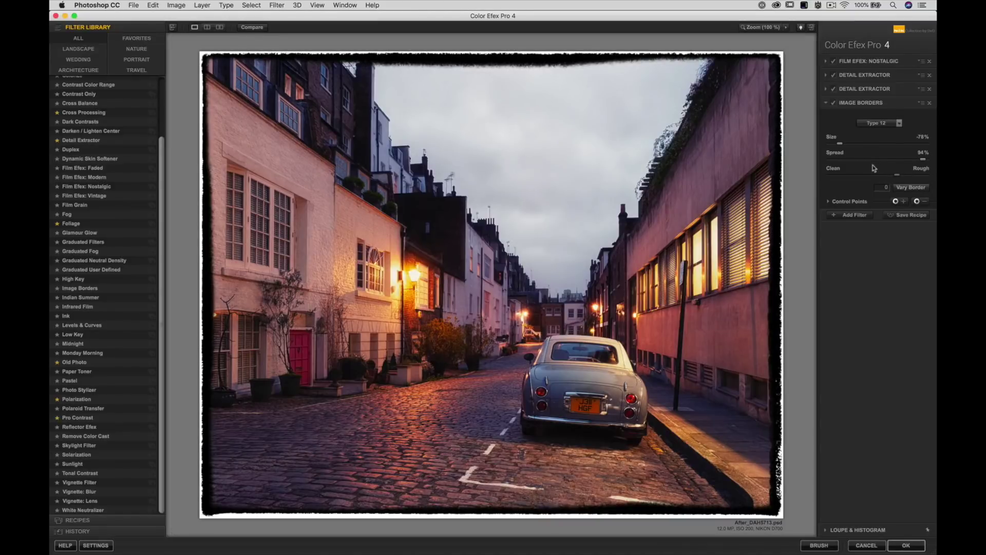
# Vary the Type 12 border repeatedly to cycle through random edge patterns.
pyautogui.click(920, 191)
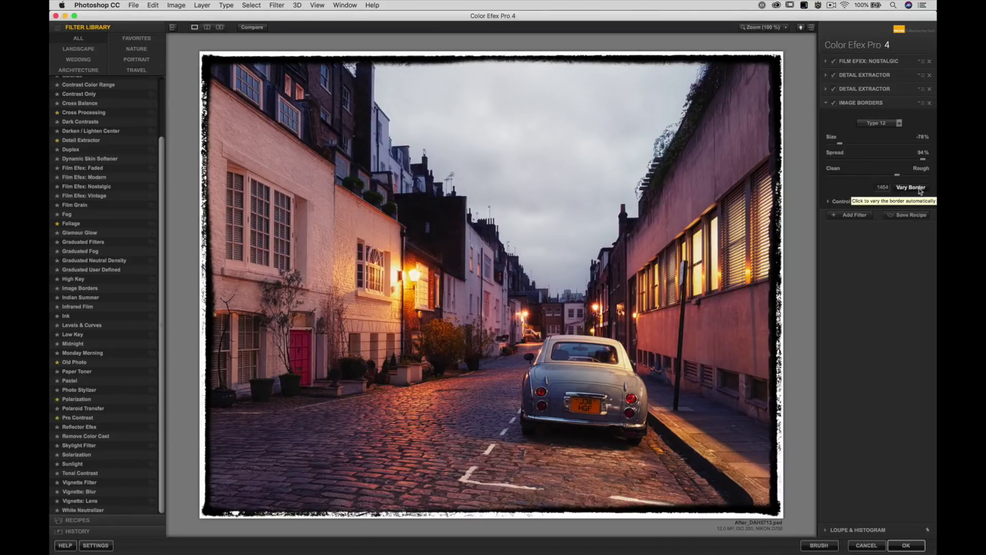
pyautogui.click(920, 191)
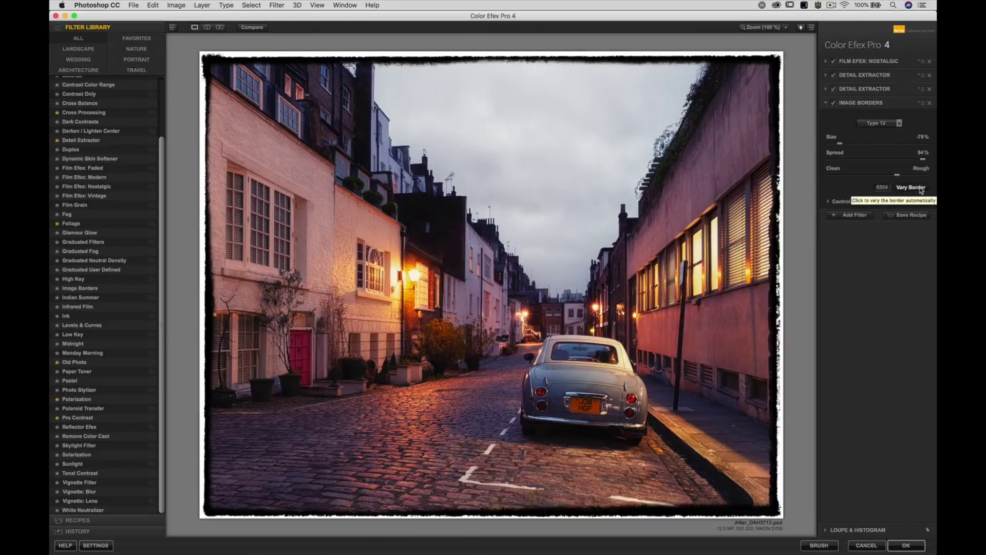
pyautogui.click(919, 191)
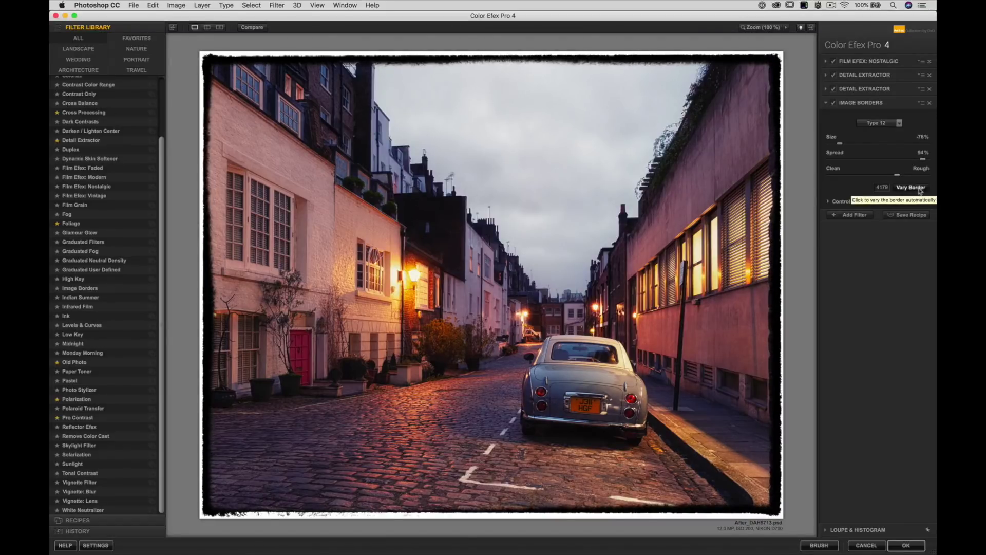
pyautogui.click(919, 191)
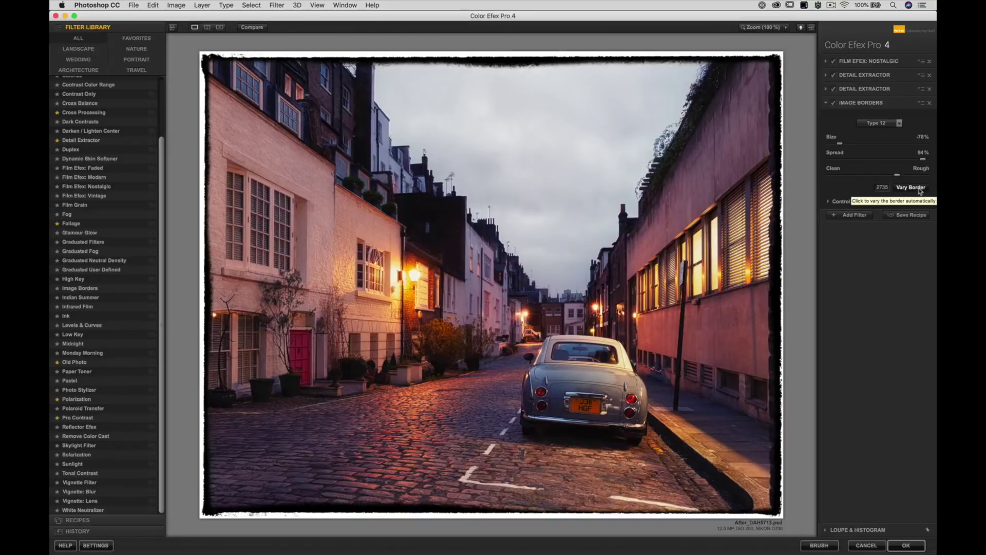
pyautogui.click(919, 191)
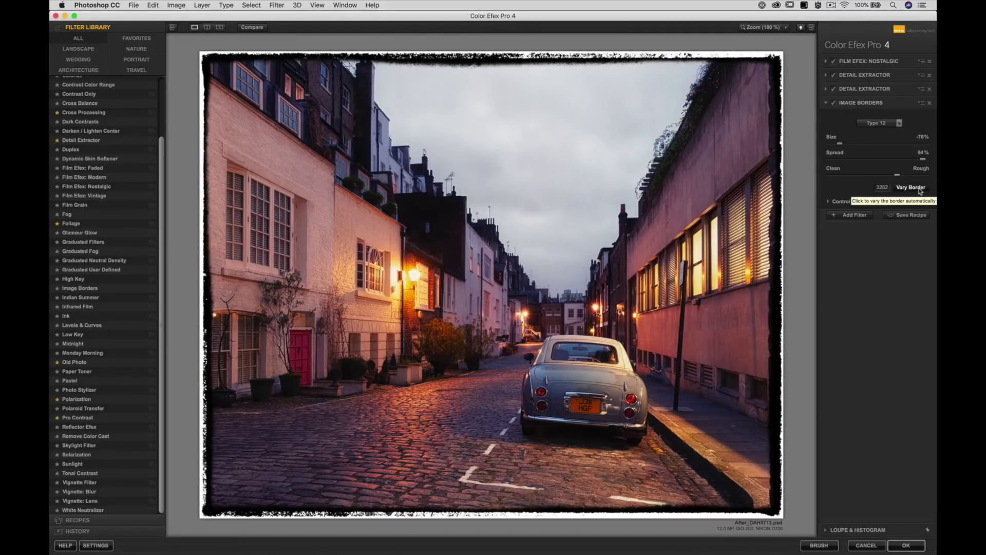
pyautogui.click(920, 191)
pyautogui.click(920, 192)
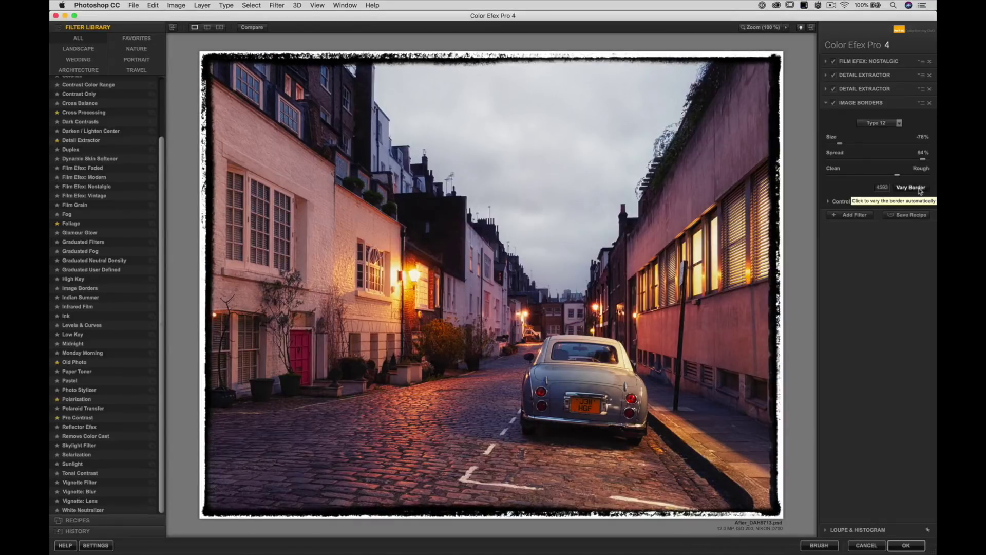
# Switch the border to Type 9 with Size -87%, Spread -100% and an almost fully Clean edge.
pyautogui.click(882, 123)
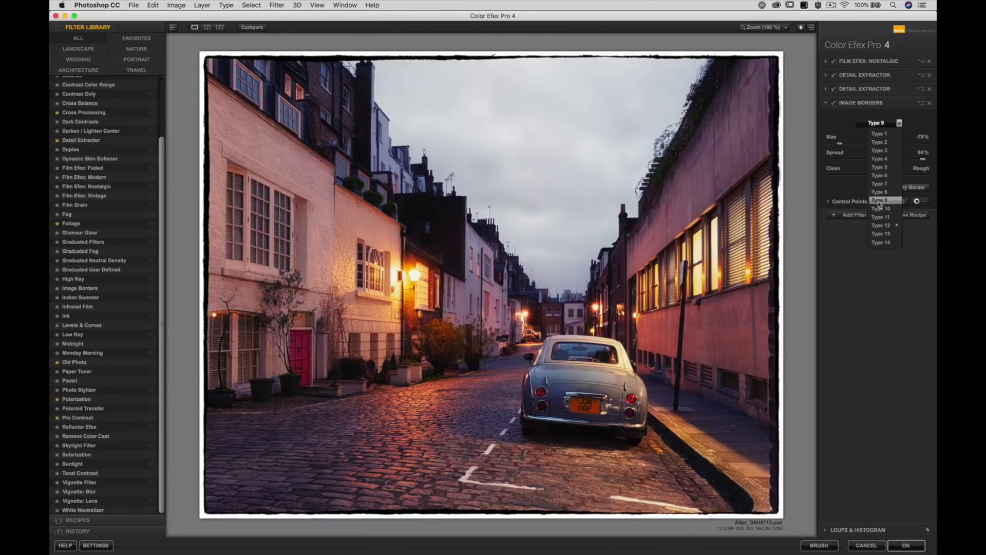
pyautogui.click(879, 201)
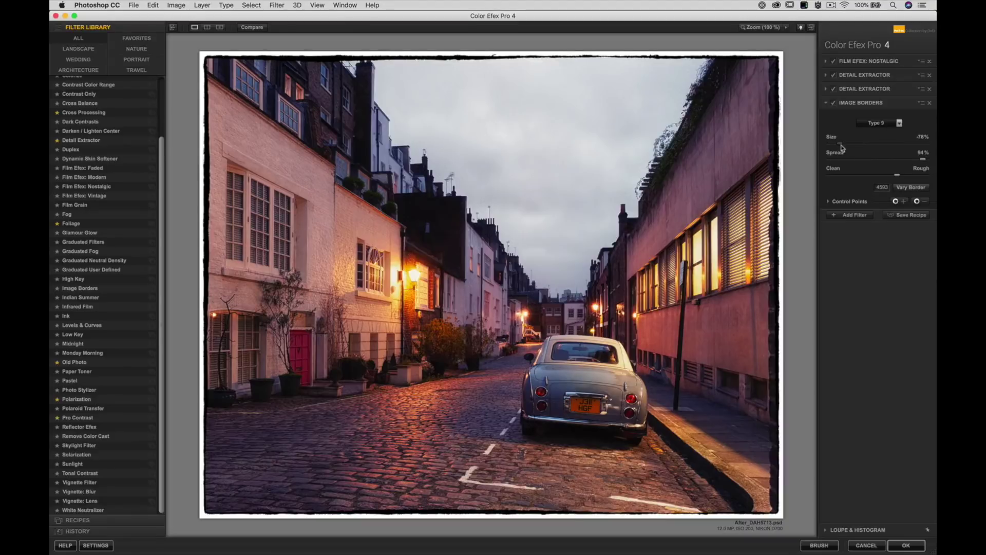
pyautogui.moveTo(841, 145); pyautogui.dragTo(836, 146)
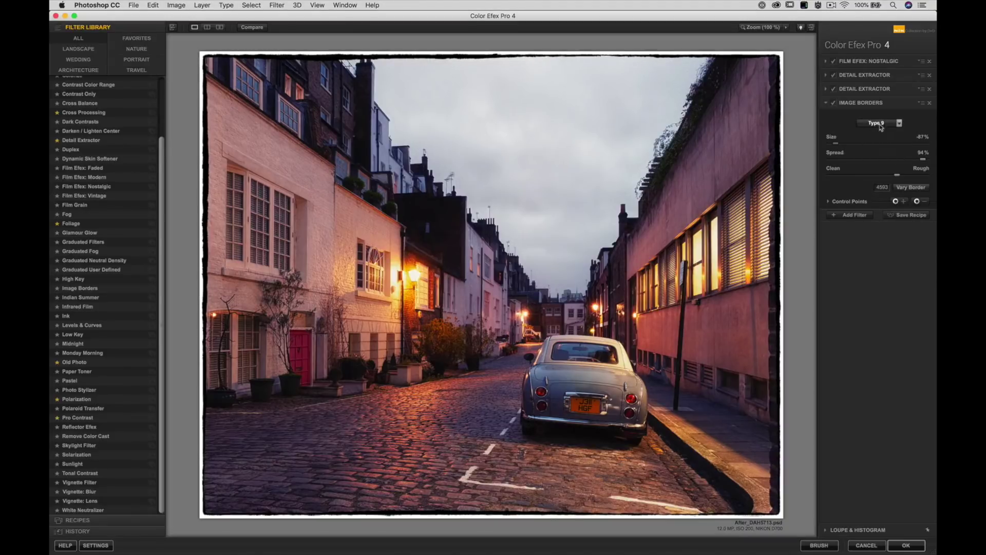
pyautogui.moveTo(923, 158); pyautogui.dragTo(828, 162)
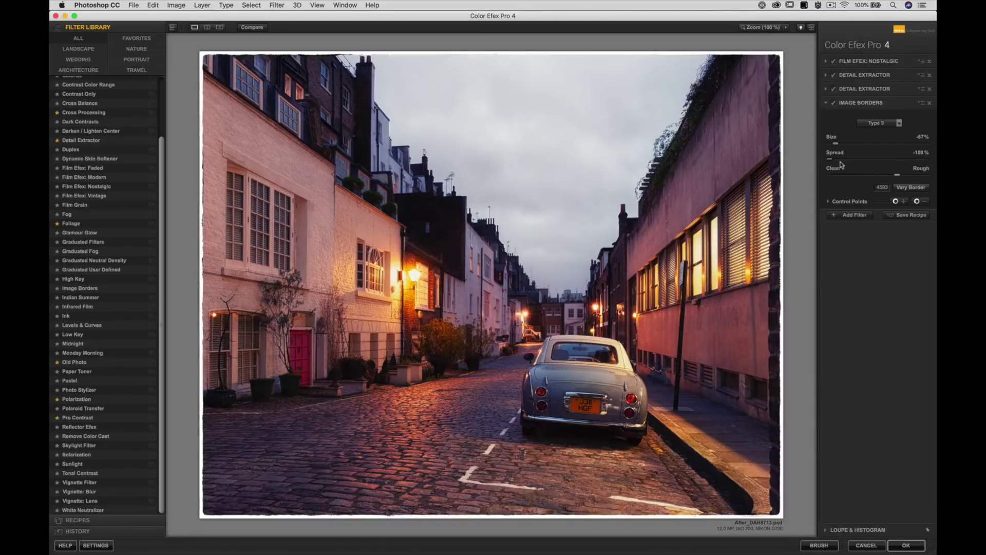
pyautogui.moveTo(897, 175); pyautogui.dragTo(828, 176)
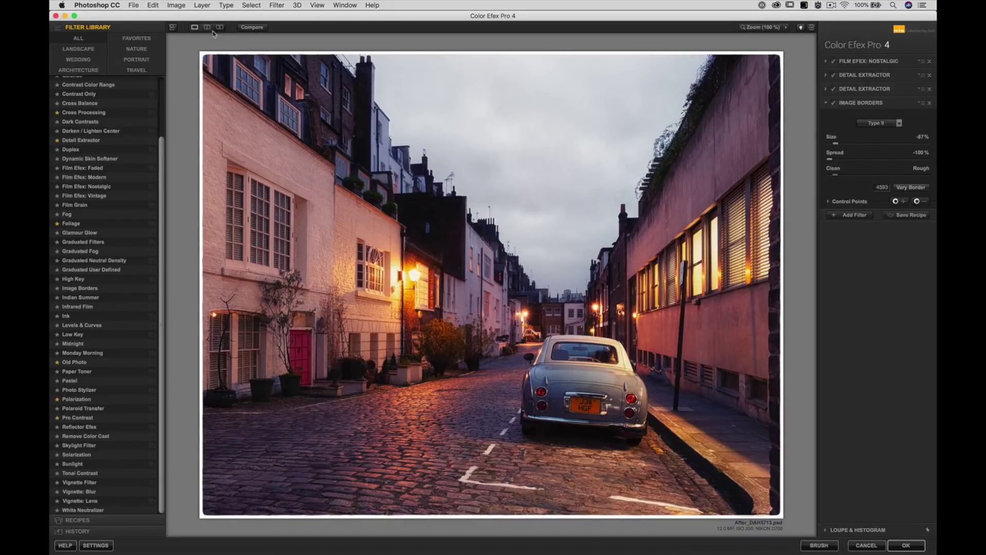
# Compare the bordered photo with the original and apply the whole filter stack to the Photoshop document.
pyautogui.click(251, 29)
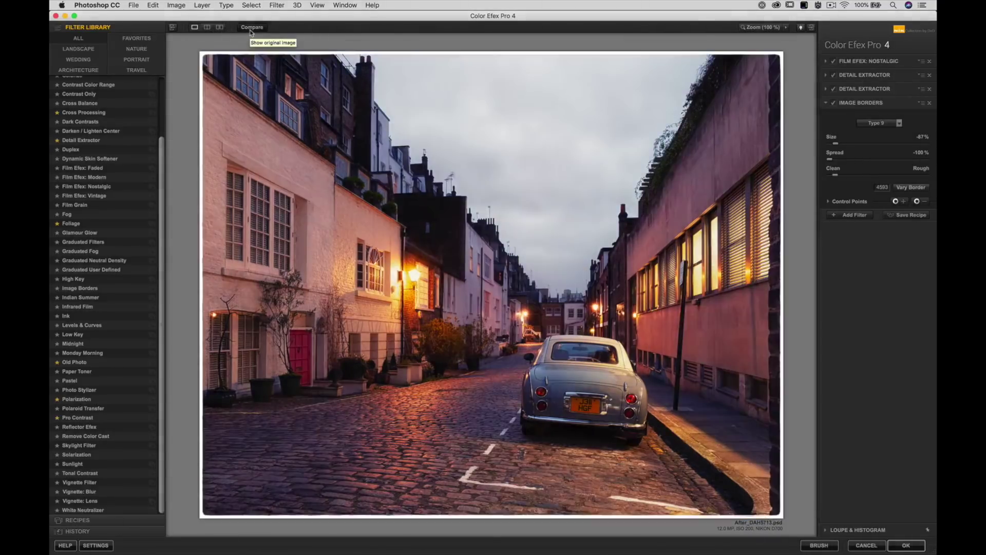
pyautogui.click(251, 29)
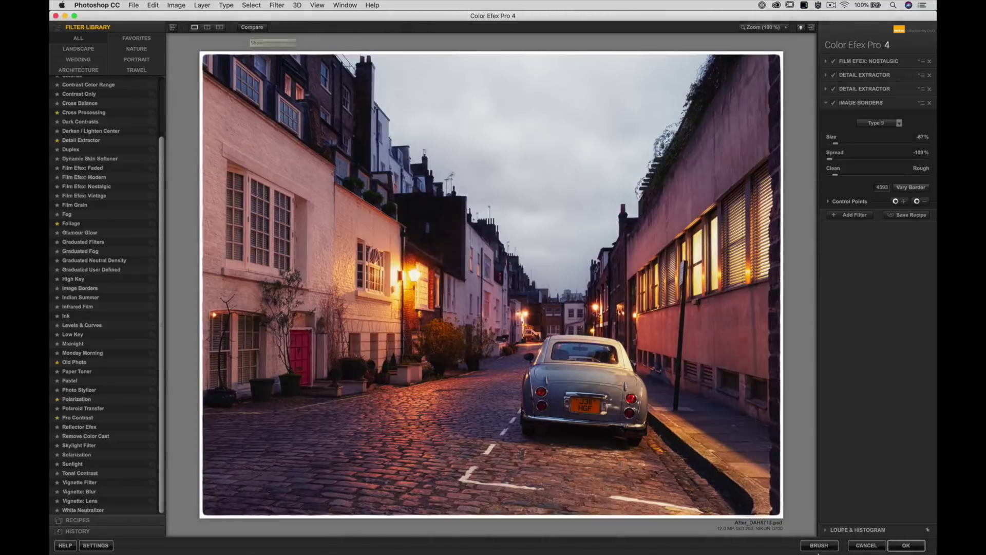
pyautogui.click(907, 546)
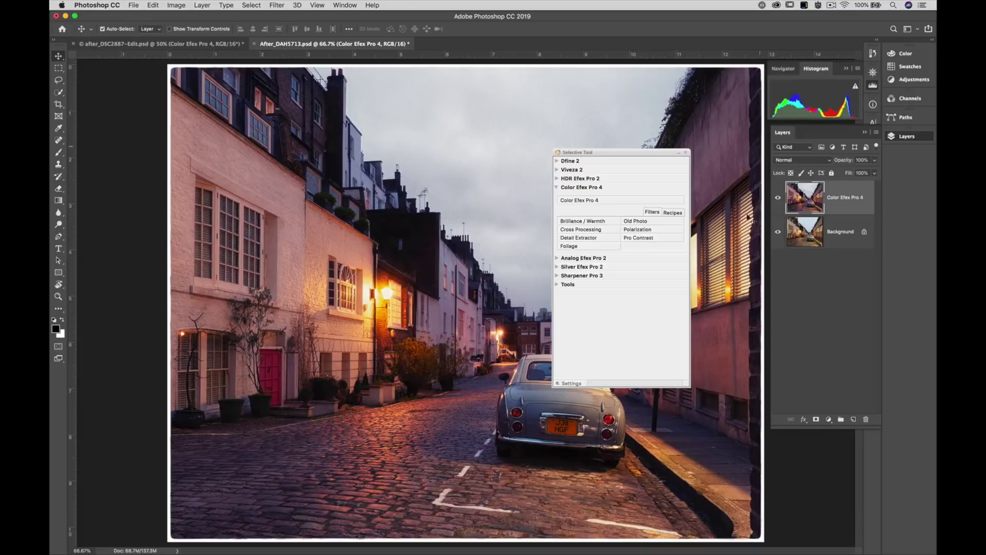
# Move the Selective Tool window off the photo and toggle the Color Efex Pro 4 layer's visibility to compare before and after.
pyautogui.moveTo(633, 152); pyautogui.dragTo(692, 253)
pyautogui.moveTo(667, 222); pyautogui.dragTo(855, 291)
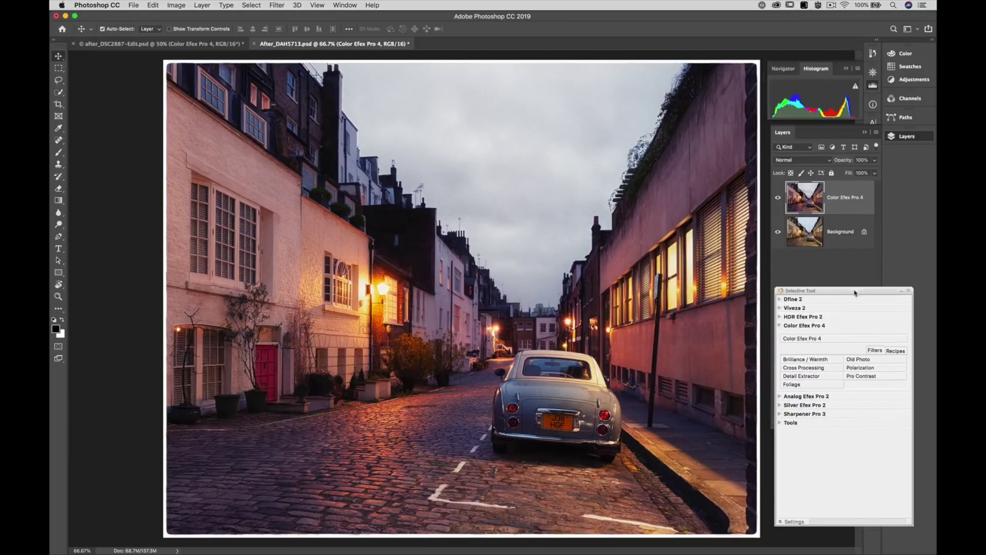
pyautogui.click(778, 199)
pyautogui.click(778, 199)
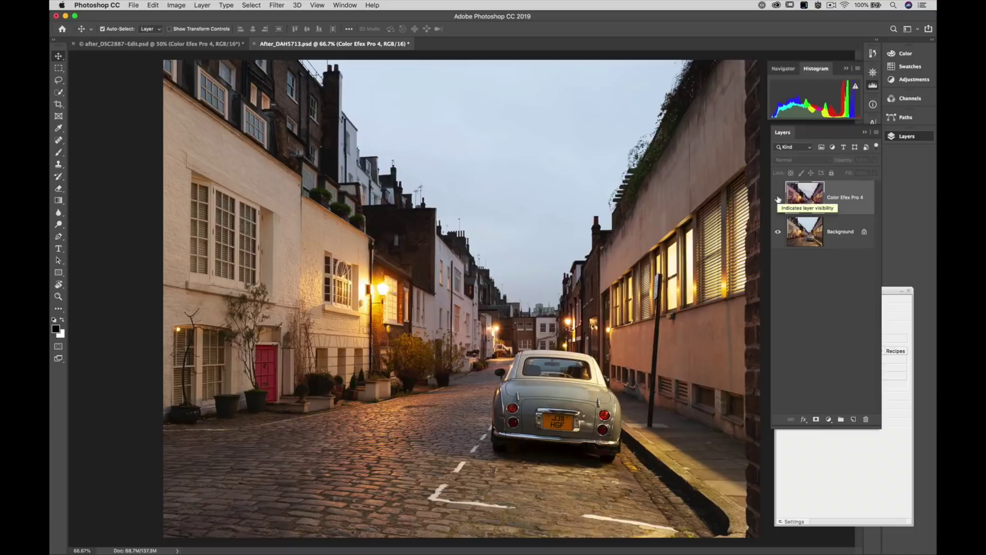
pyautogui.click(778, 199)
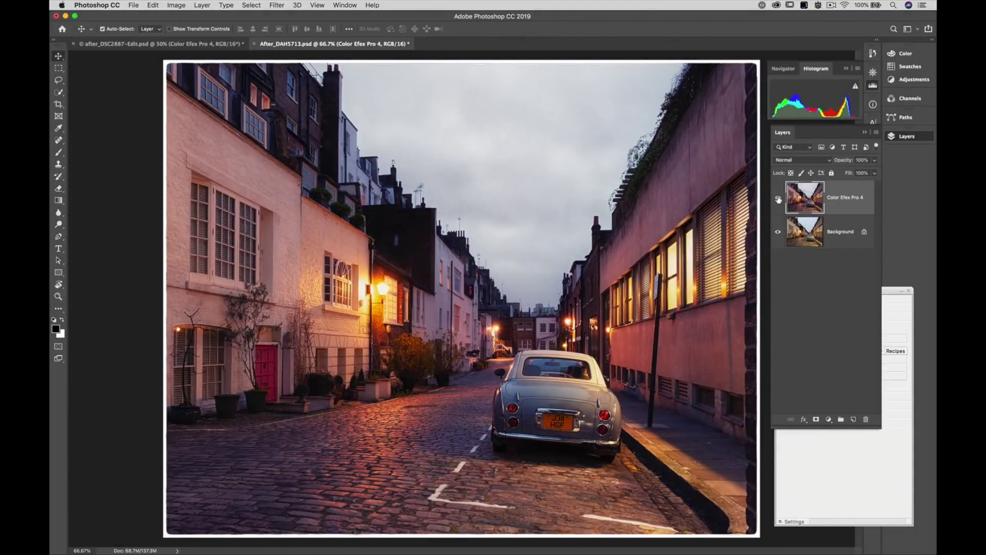
# Switch to the after_DSC2887-Edit.psd document and check the GoToWebinar control panel for attendee questions, minimizing it when done.
pyautogui.click(198, 45)
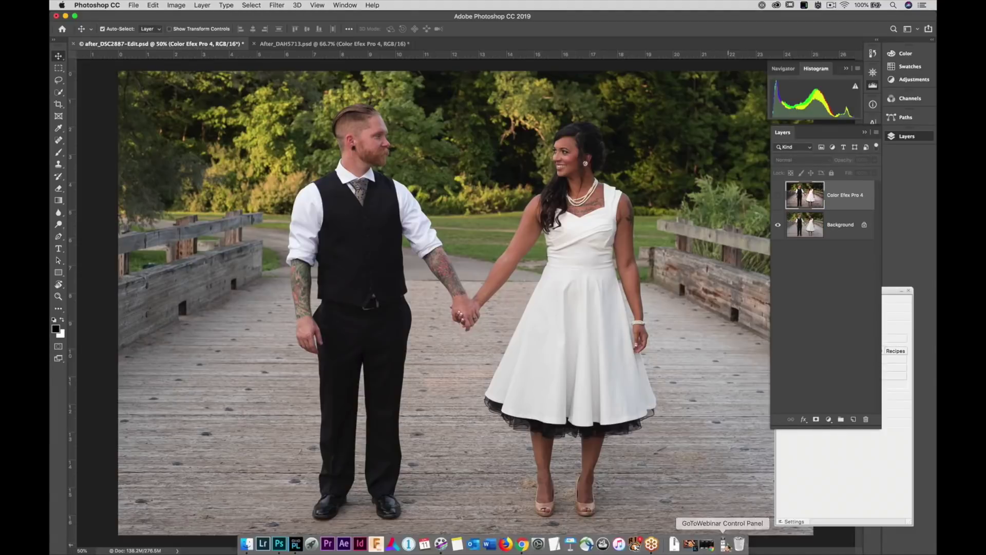
pyautogui.click(724, 544)
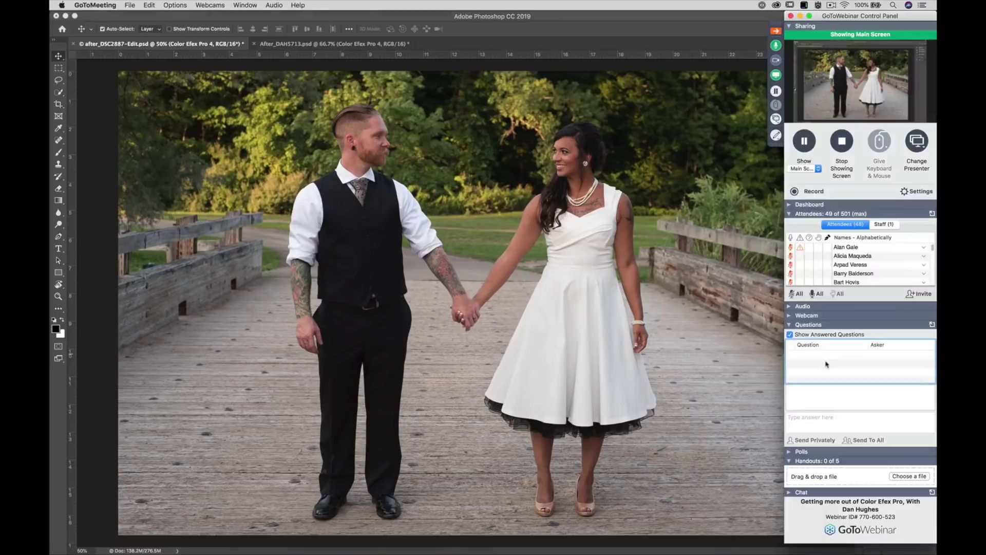
pyautogui.click(799, 16)
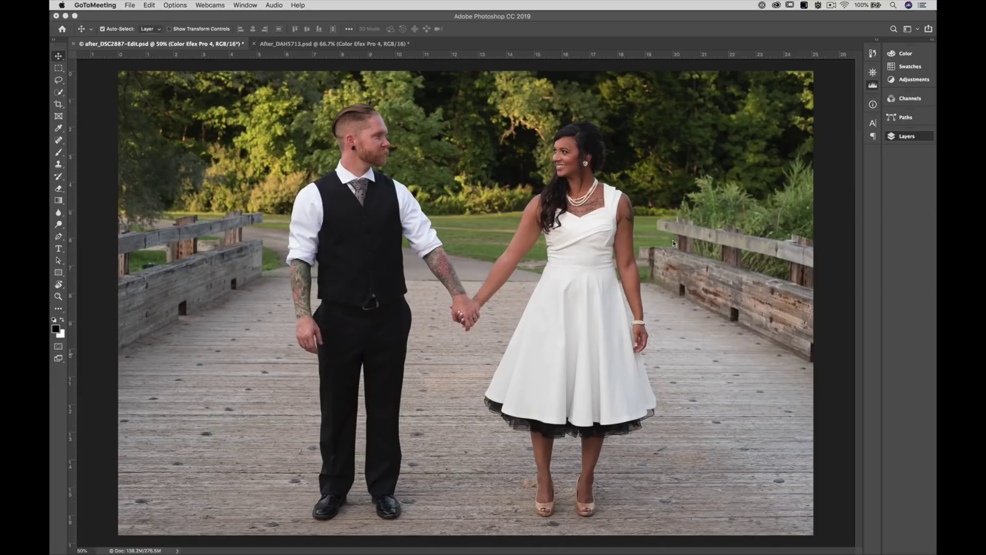
# Toggle the Color Efex Pro 4 layer's visibility to compare the wedding photo before and after, and delete that layer.
pyautogui.click(908, 137)
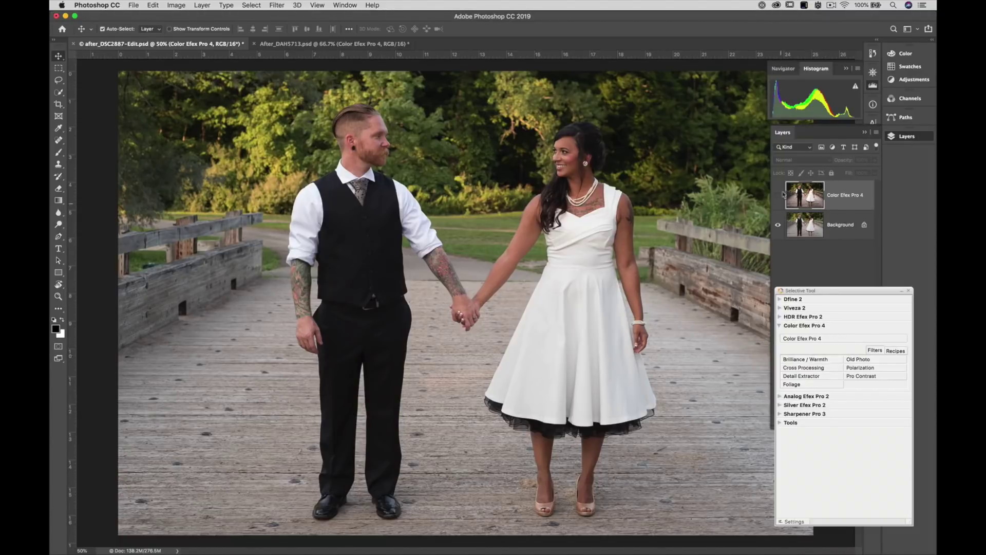
pyautogui.click(849, 199)
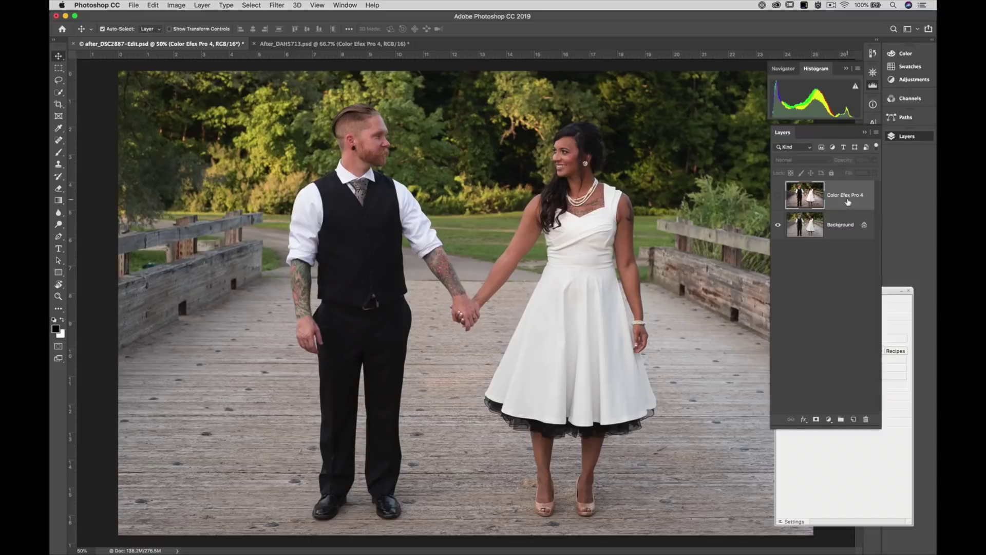
pyautogui.click(778, 196)
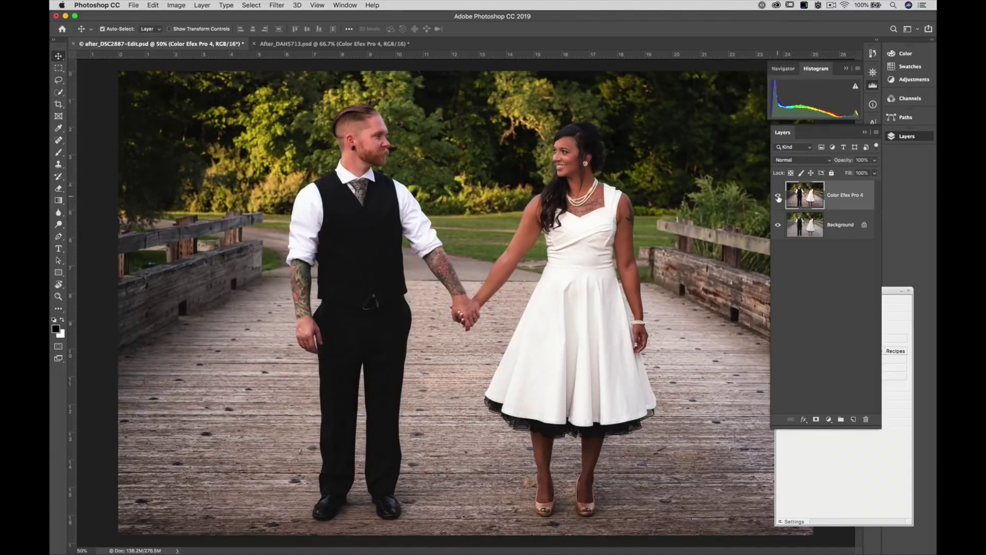
pyautogui.click(779, 197)
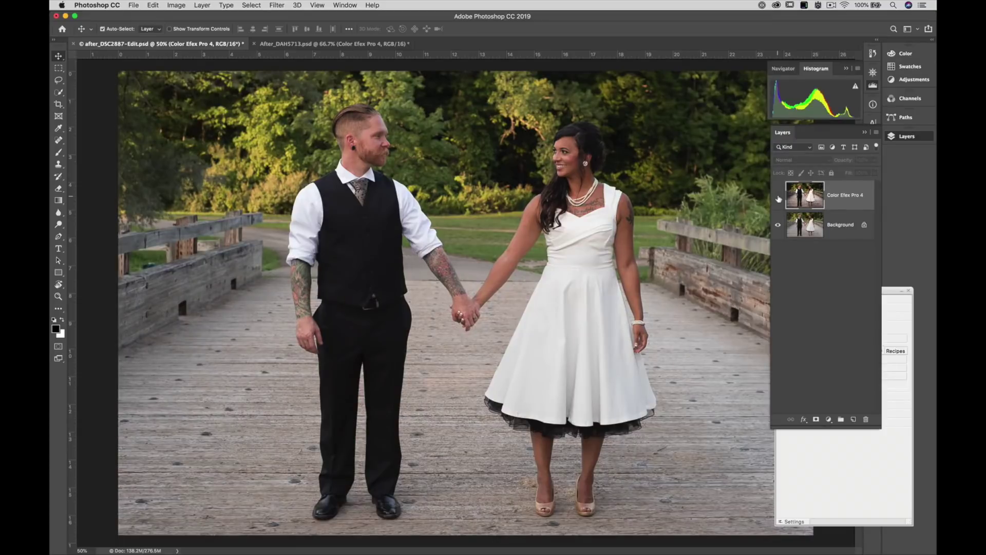
pyautogui.click(778, 196)
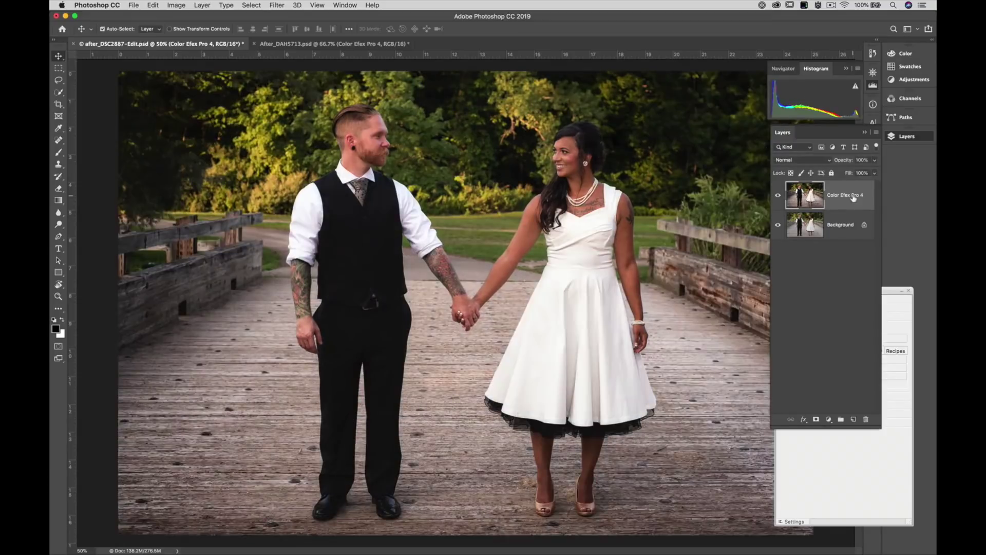
pyautogui.moveTo(855, 200); pyautogui.dragTo(867, 420)
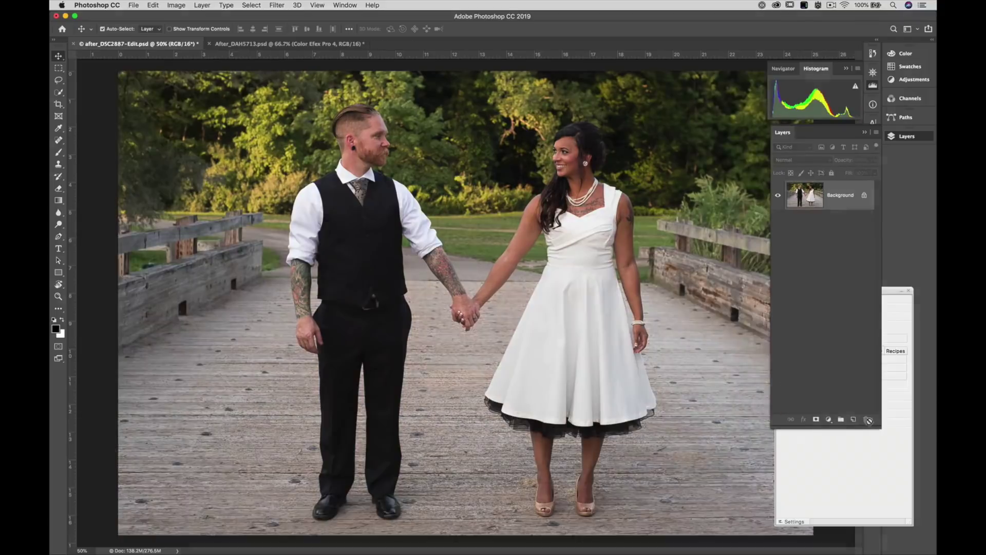
# Launch Color Efex Pro 4 with the Pro Contrast filter from the Selective Tool, and view the favorite filters before returning to the full list.
pyautogui.moveTo(894, 291); pyautogui.dragTo(846, 248)
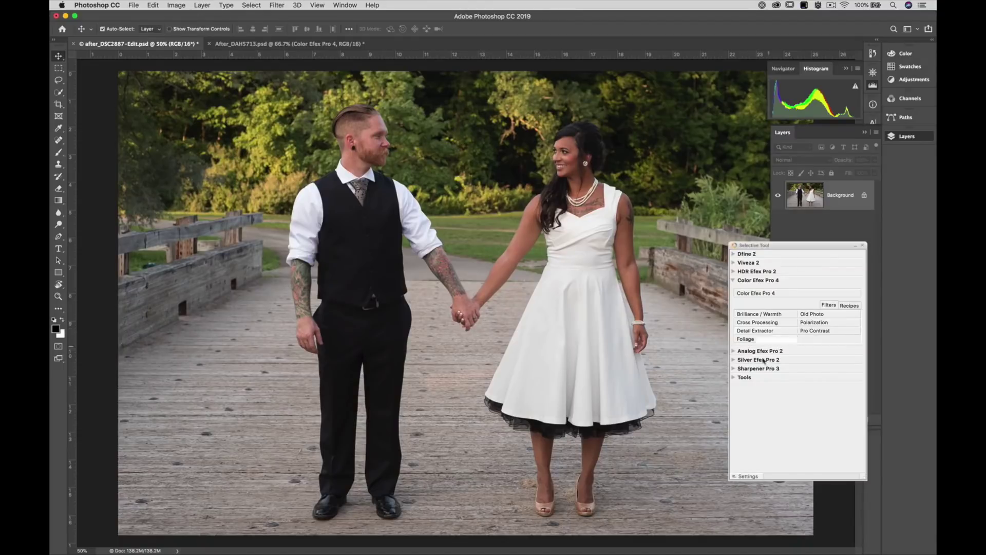
pyautogui.moveTo(790, 247); pyautogui.dragTo(782, 237)
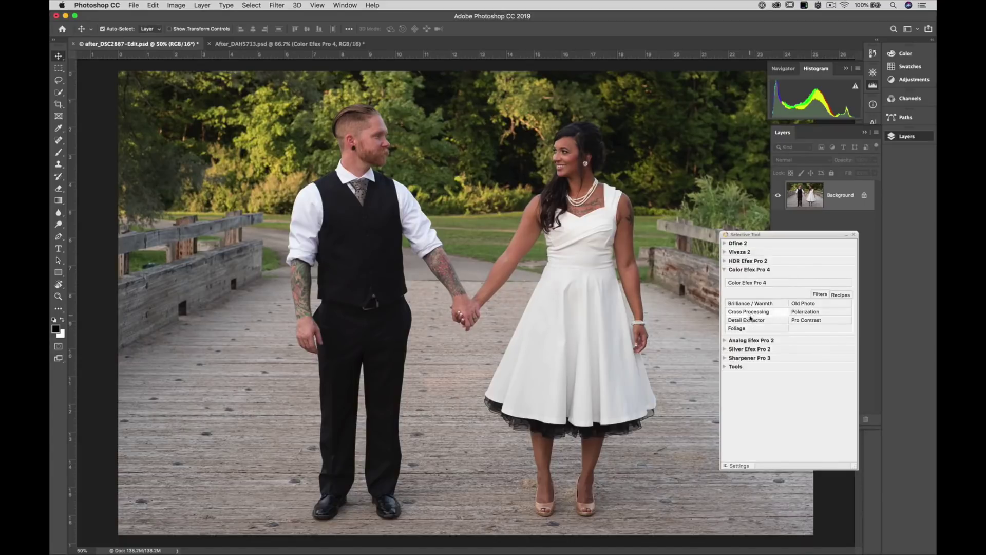
pyautogui.click(804, 321)
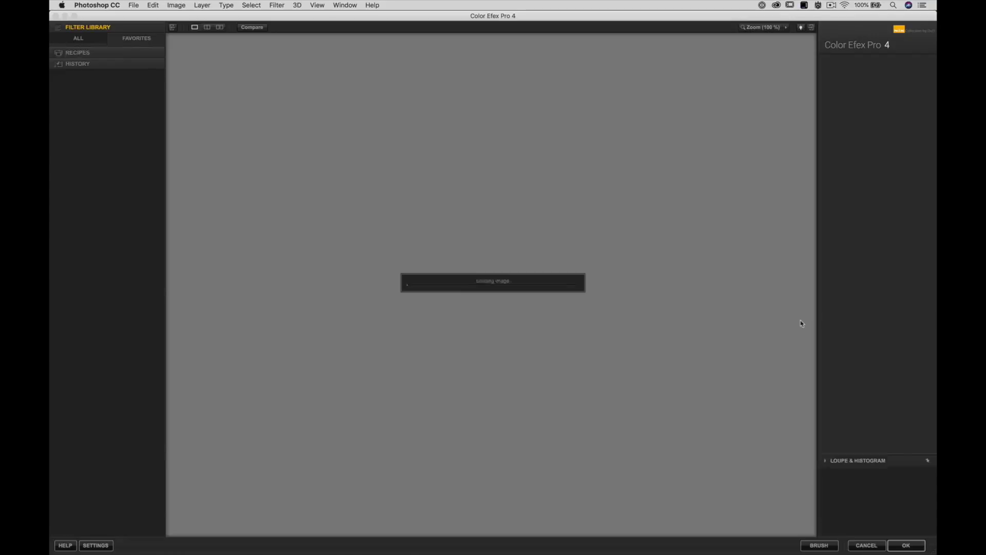
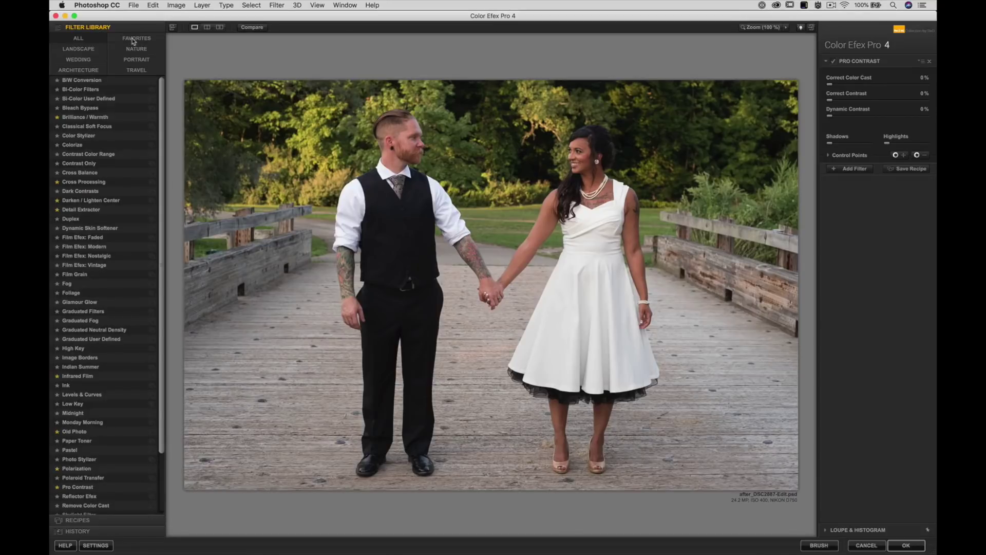
pyautogui.click(133, 40)
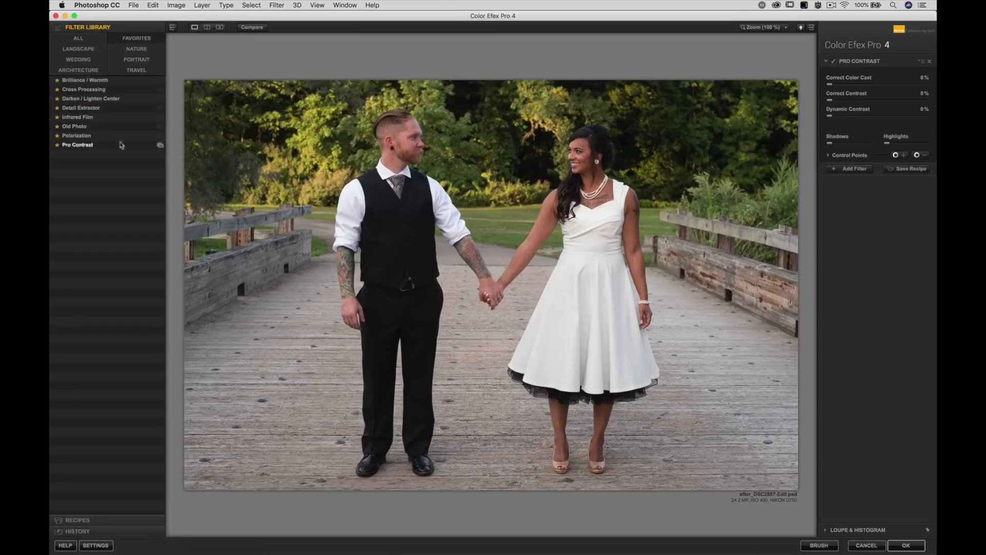
pyautogui.click(80, 39)
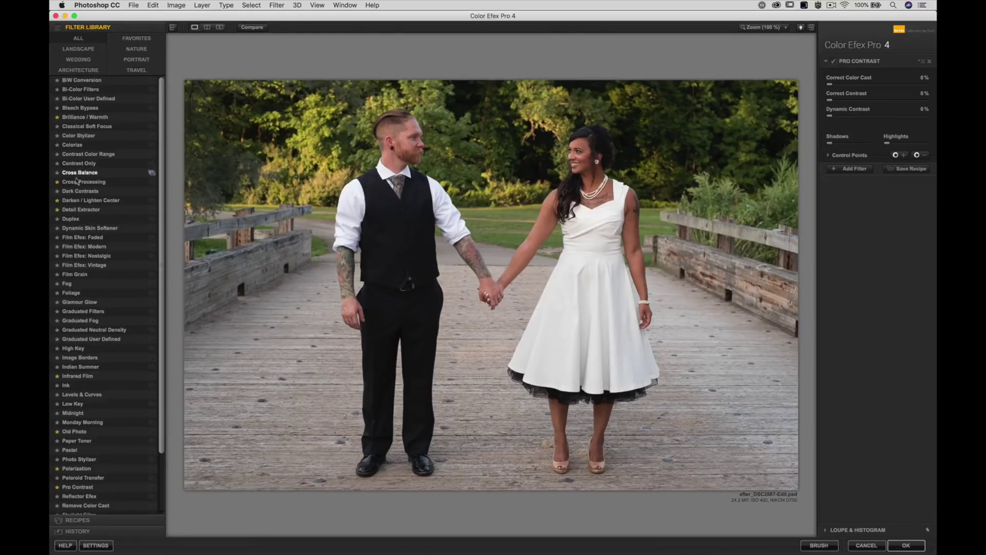
# Try the Ink filter with Color Set 4 at 27% Strength and toggle its effect to compare.
pyautogui.scroll(-2, 71, 370)
pyautogui.click(70, 372)
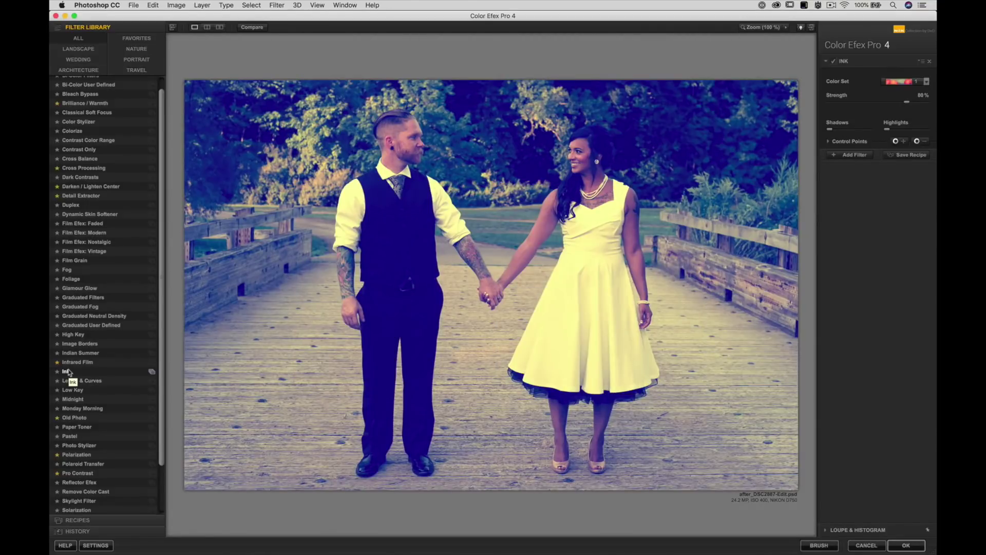
pyautogui.click(901, 83)
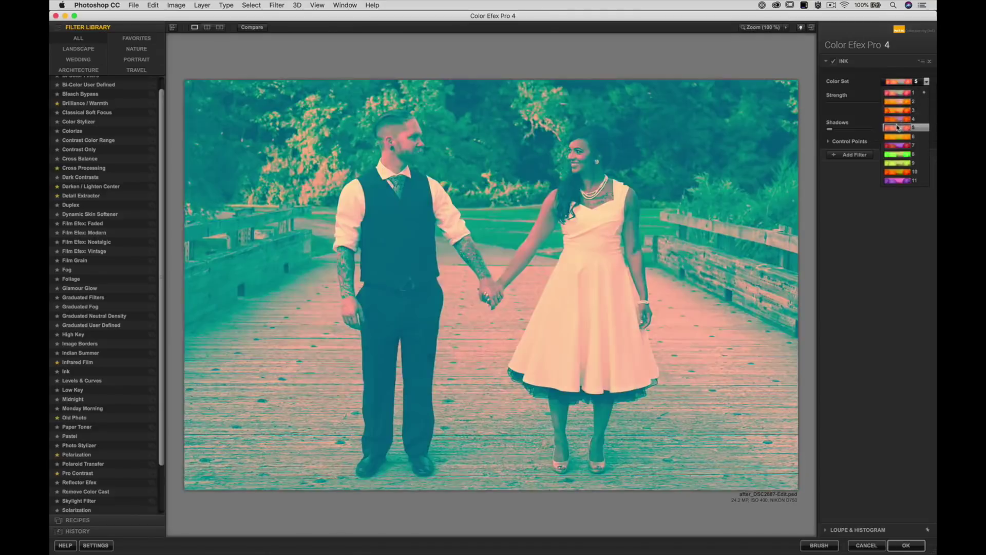
pyautogui.click(899, 119)
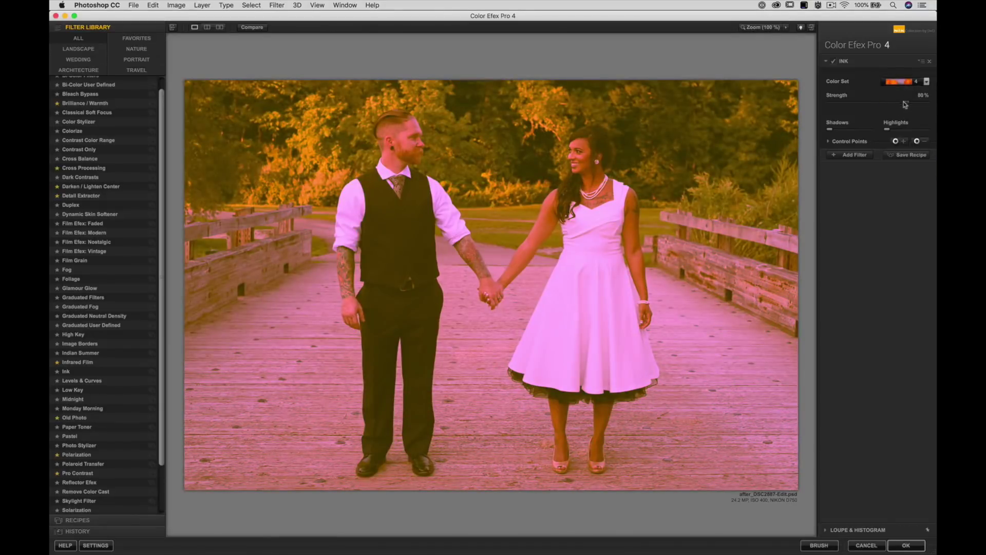
pyautogui.moveTo(905, 104)
pyautogui.mouseDown()
pyautogui.moveTo(846, 105)
pyautogui.moveTo(856, 106)
pyautogui.mouseUp()
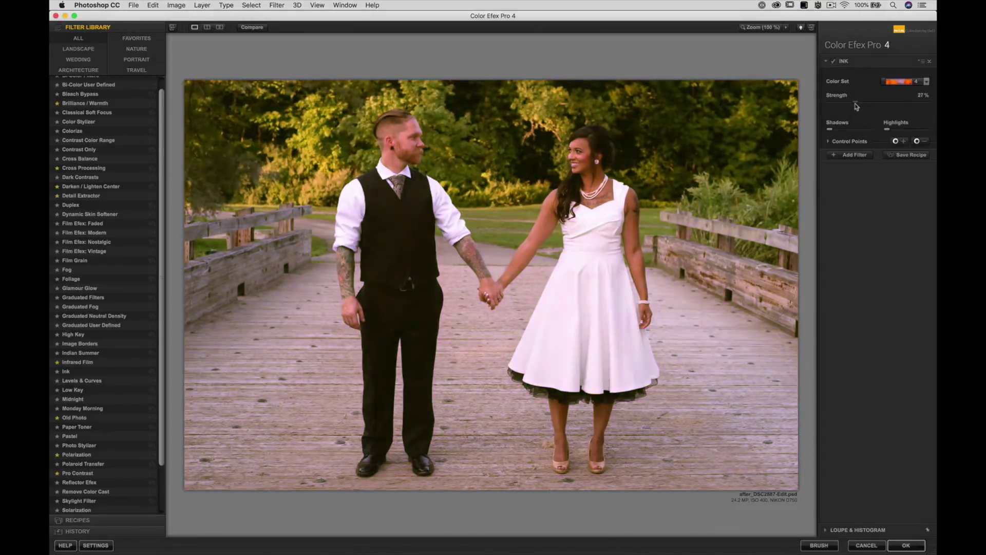
pyautogui.click(834, 62)
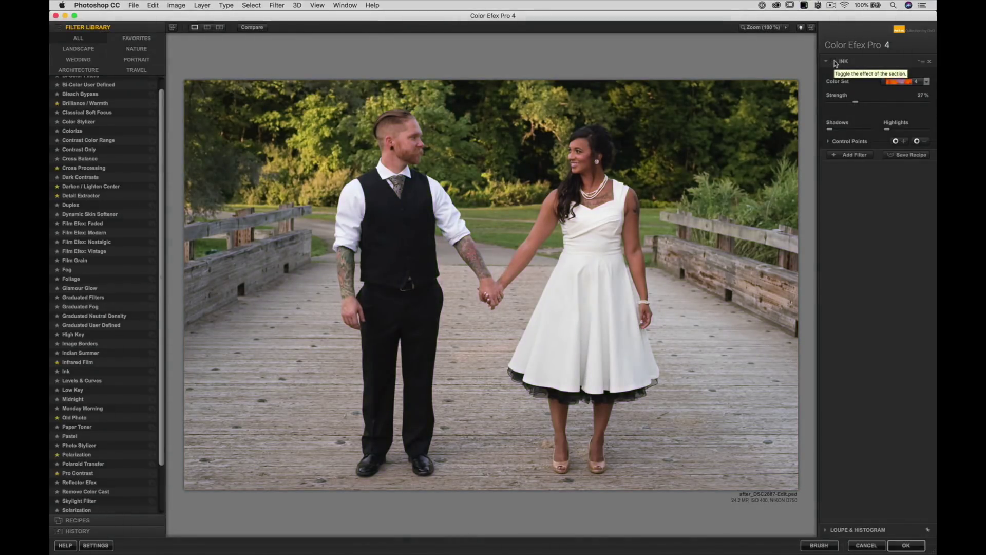
pyautogui.click(834, 63)
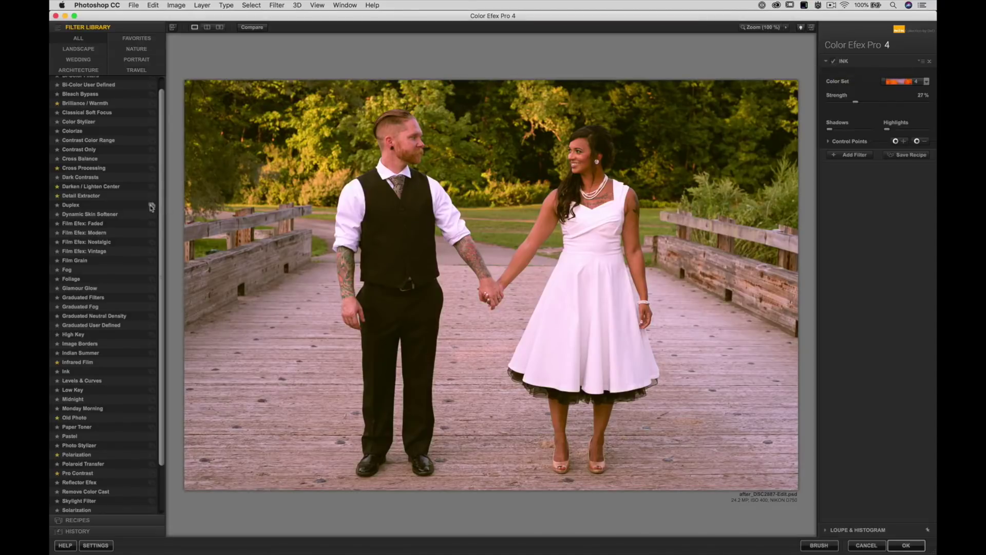
# Try the Film Efex: Nostalgic filter with Film Type 11 on the wedding photo.
pyautogui.scroll(-3, 161, 200)
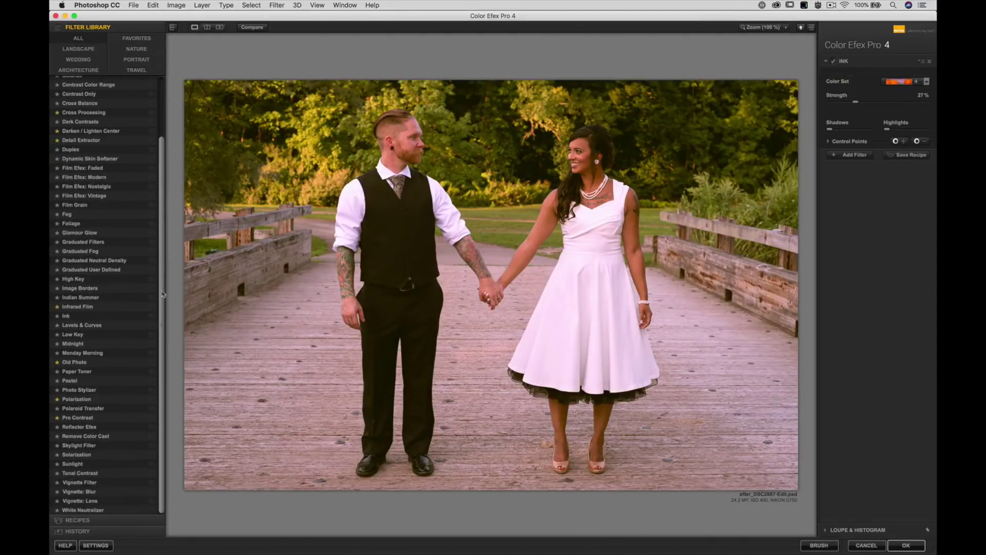
pyautogui.click(77, 417)
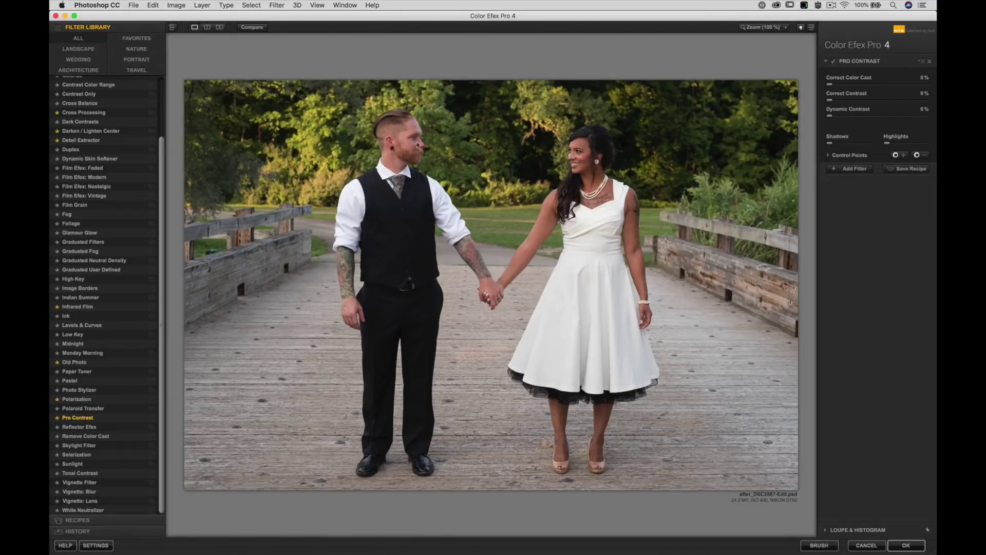
pyautogui.click(98, 187)
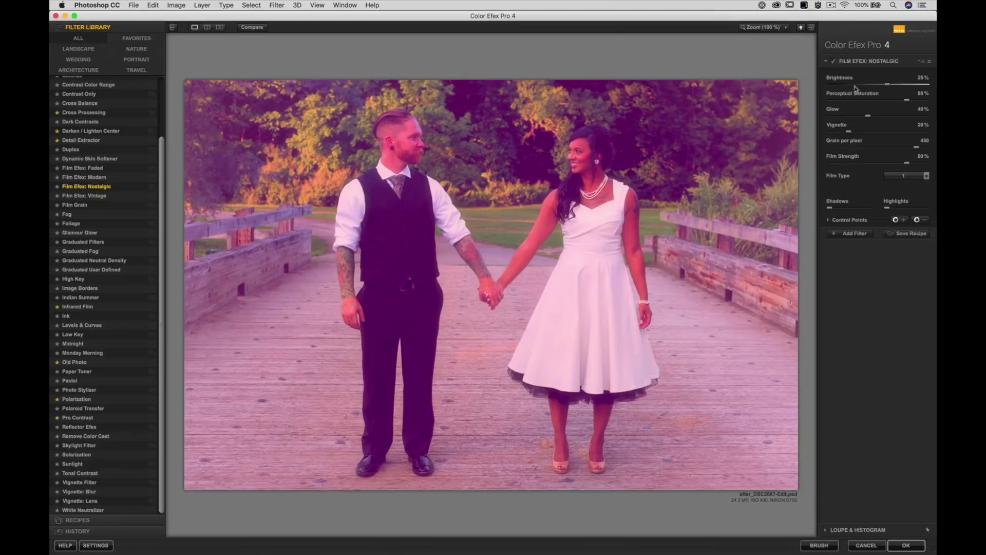
pyautogui.click(900, 176)
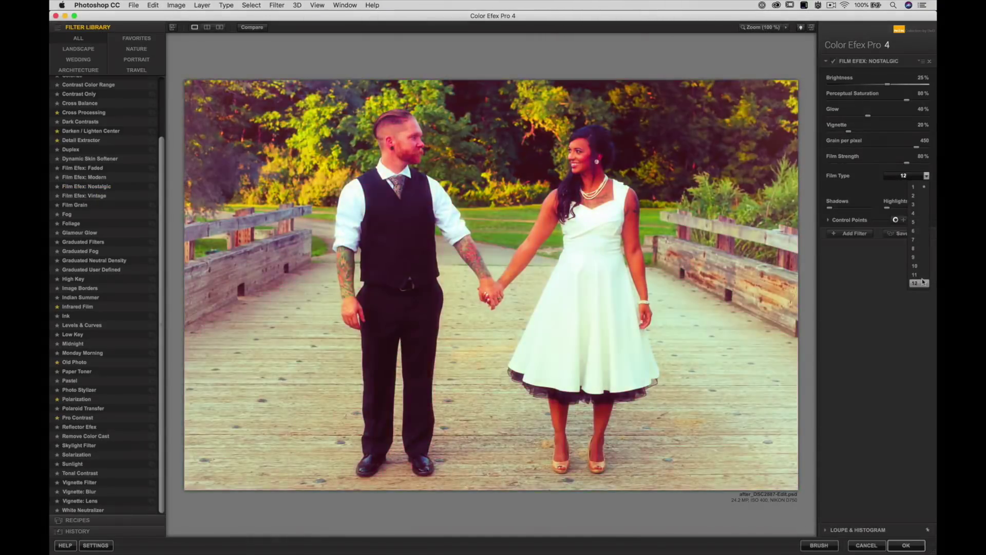
pyautogui.click(922, 276)
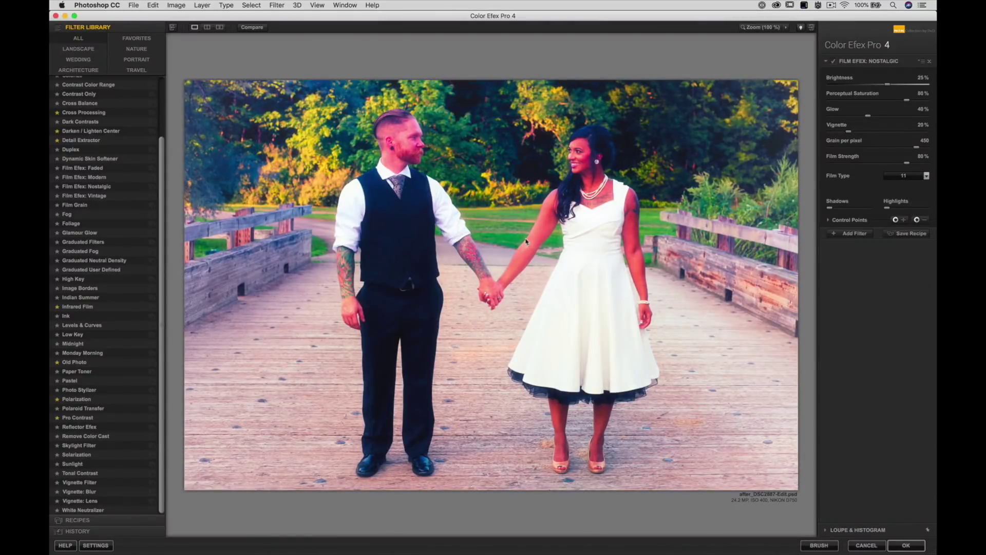
# Switch to the Pro Contrast filter with Correct Color Cast at 16% and Correct Contrast at 33%.
pyautogui.click(82, 418)
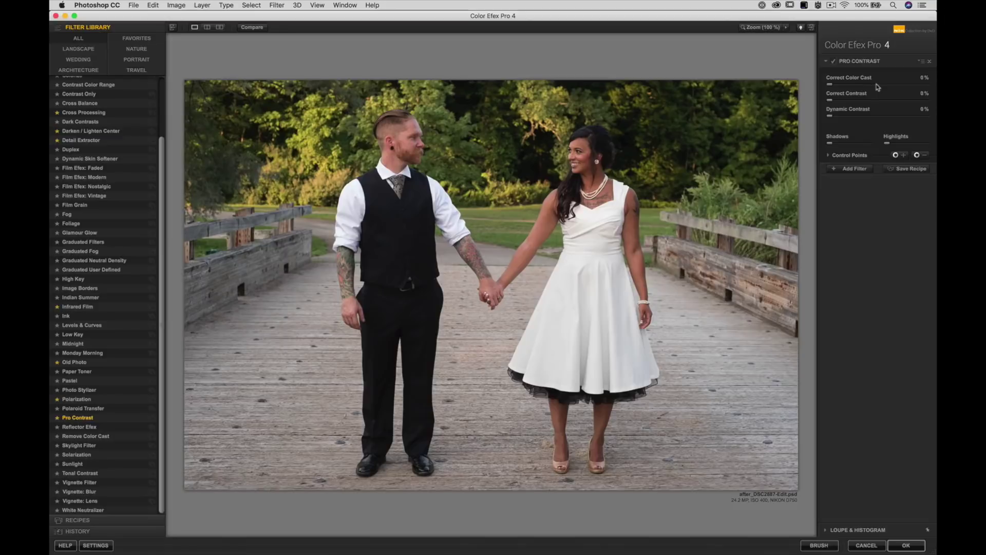
pyautogui.moveTo(831, 87); pyautogui.dragTo(869, 106)
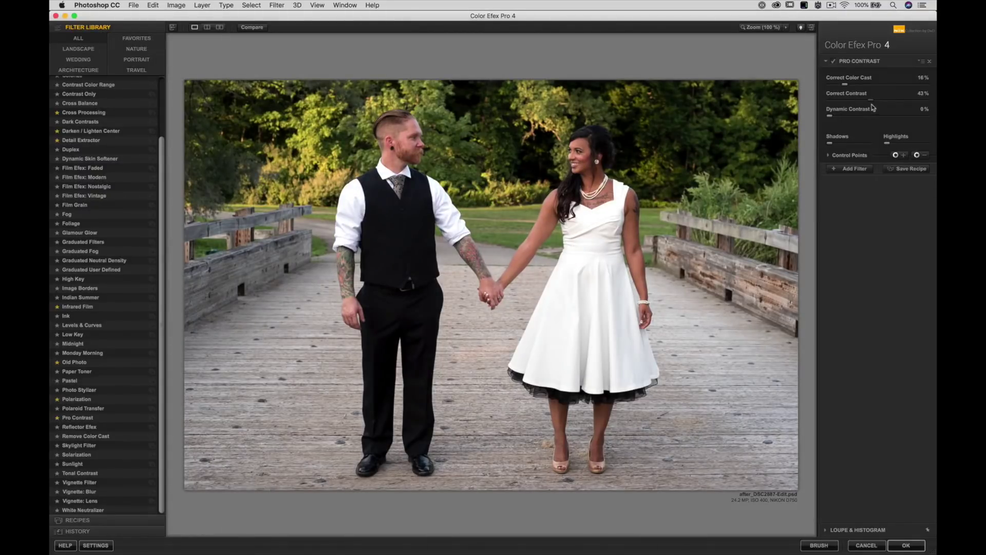
pyautogui.moveTo(872, 103)
pyautogui.mouseDown()
pyautogui.moveTo(936, 112)
pyautogui.moveTo(866, 100)
pyautogui.mouseUp()
# Test weak and strong Dynamic Contrast, settle on 16%, and toggle the Pro Contrast effect to compare.
pyautogui.moveTo(830, 117); pyautogui.dragTo(856, 122)
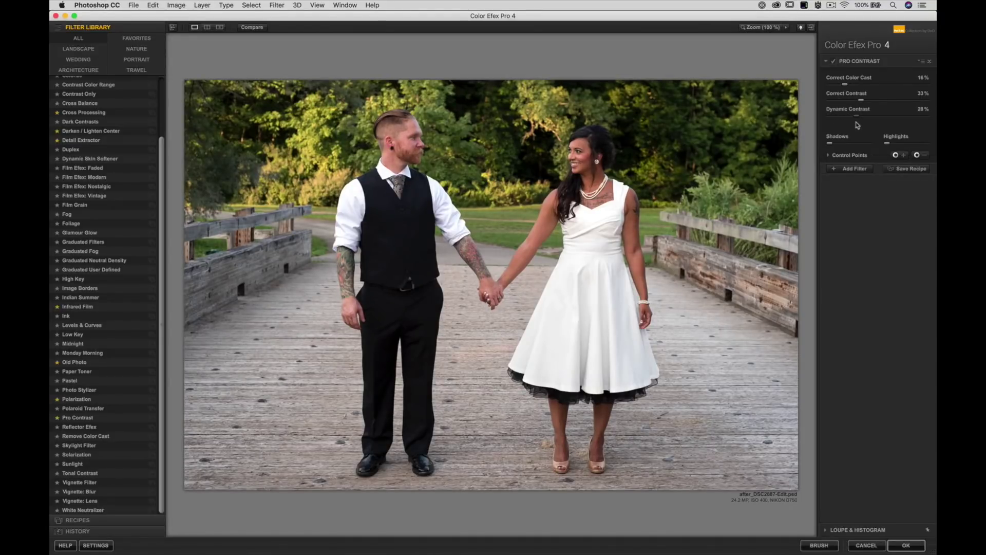
pyautogui.moveTo(857, 125); pyautogui.dragTo(826, 119)
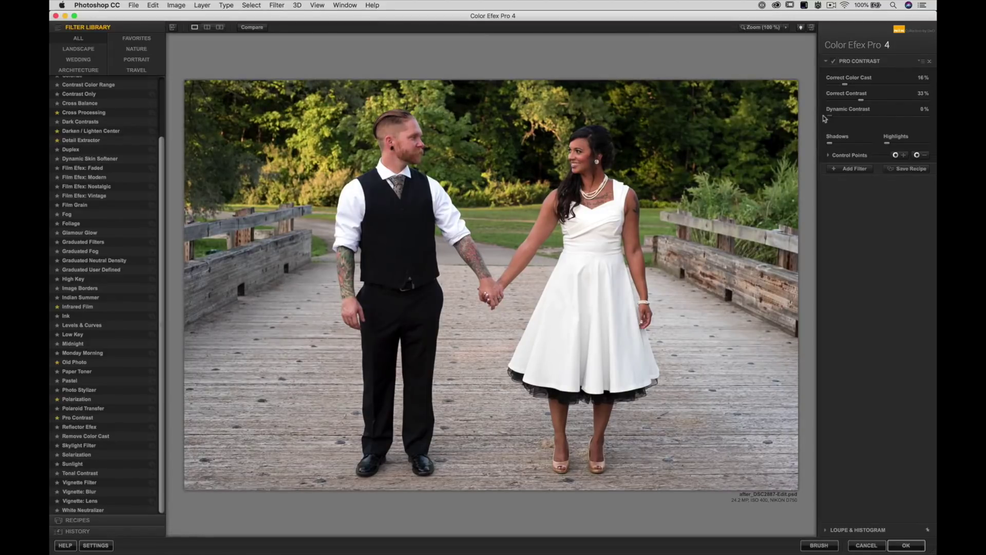
pyautogui.moveTo(833, 119); pyautogui.dragTo(884, 127)
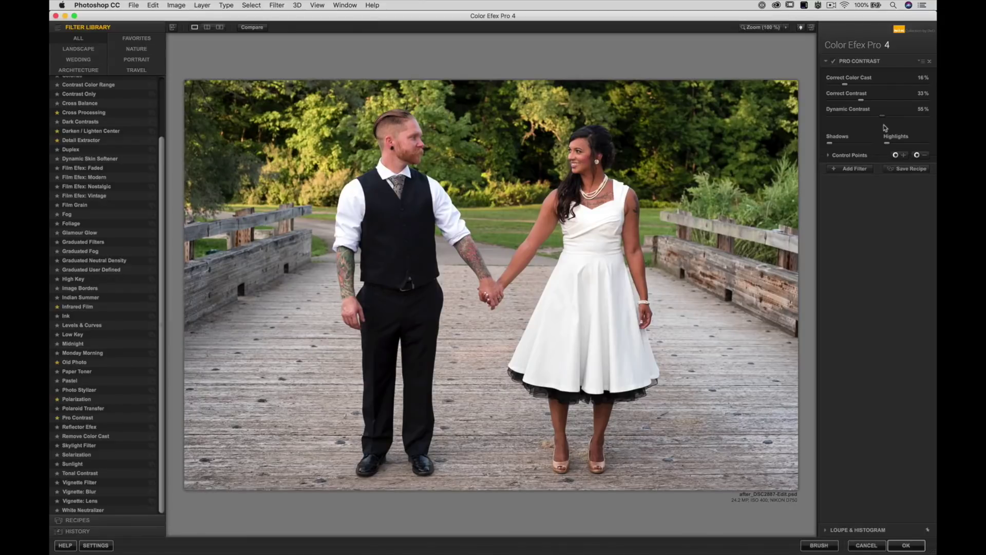
pyautogui.moveTo(885, 127); pyautogui.dragTo(847, 121)
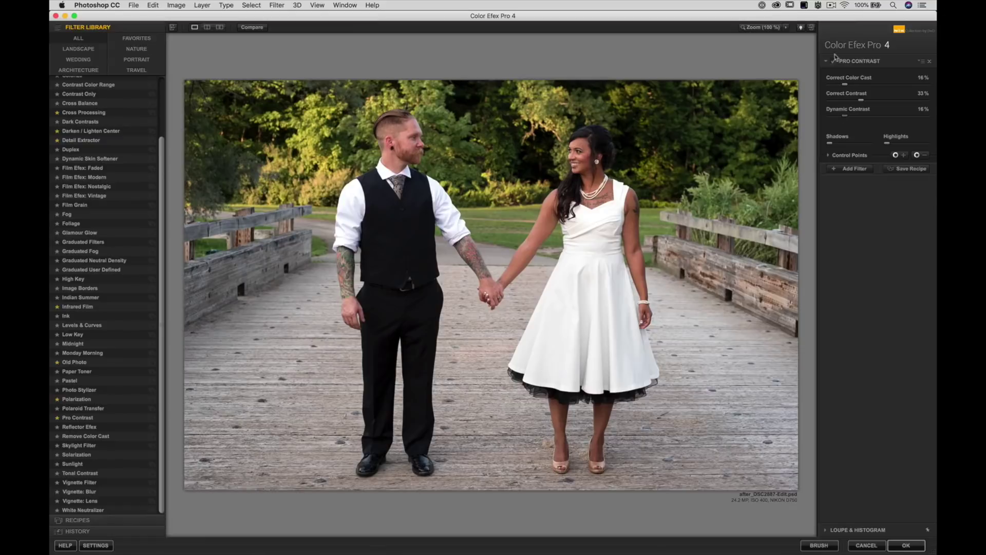
pyautogui.click(835, 61)
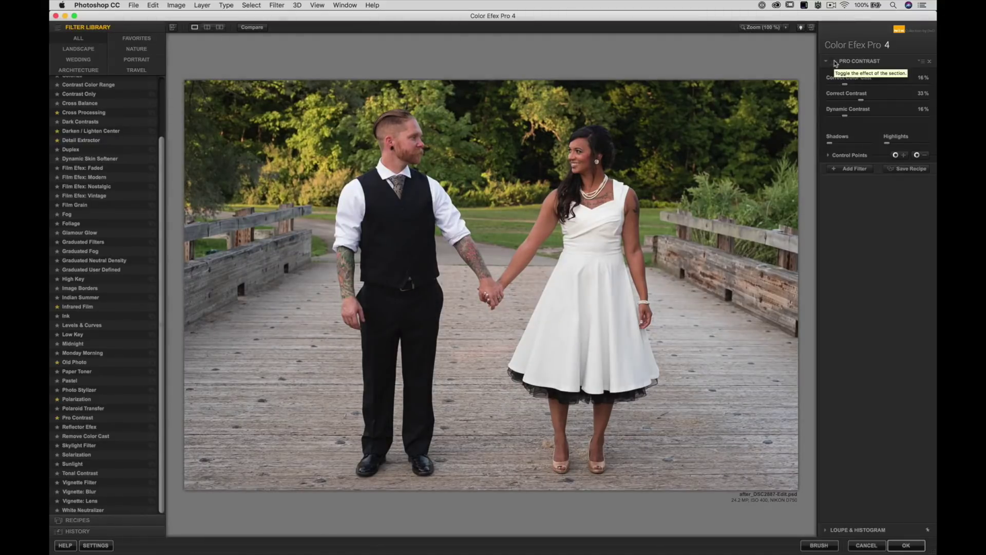
pyautogui.click(835, 61)
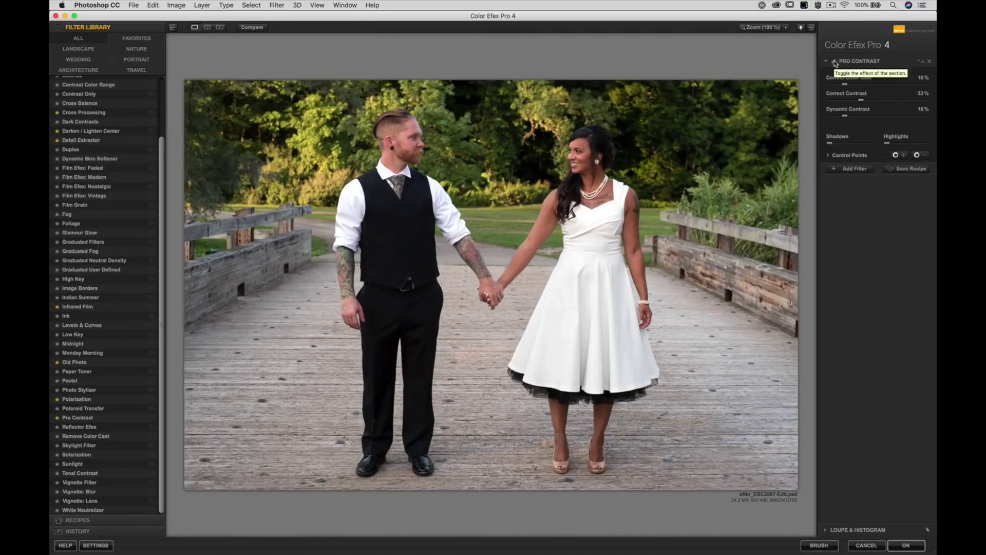
# Stack a Detail Extractor filter and place a 100% opacity control point on the skirt of the bride's dress, adjusting its reach.
pyautogui.click(847, 171)
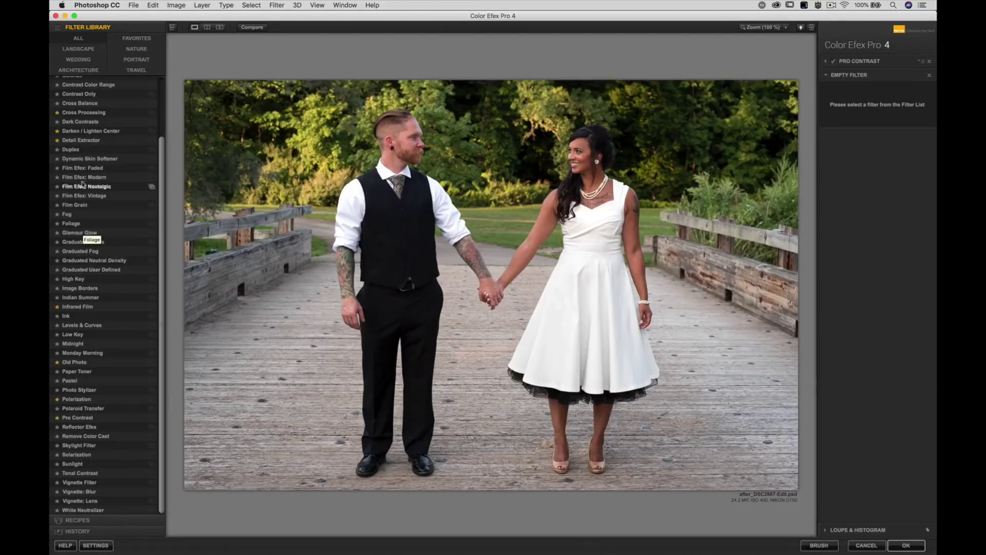
pyautogui.click(86, 142)
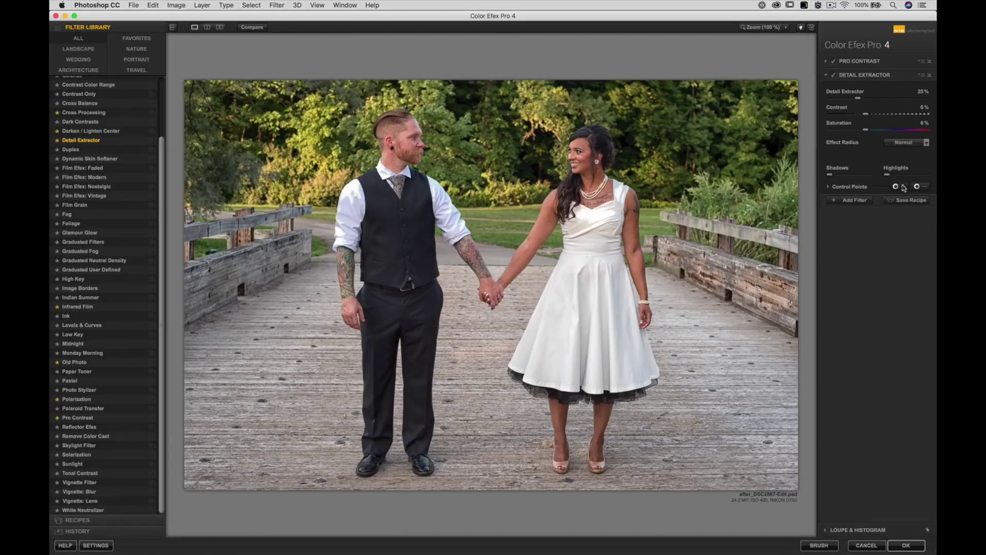
pyautogui.click(584, 272)
pyautogui.moveTo(607, 272); pyautogui.dragTo(615, 273)
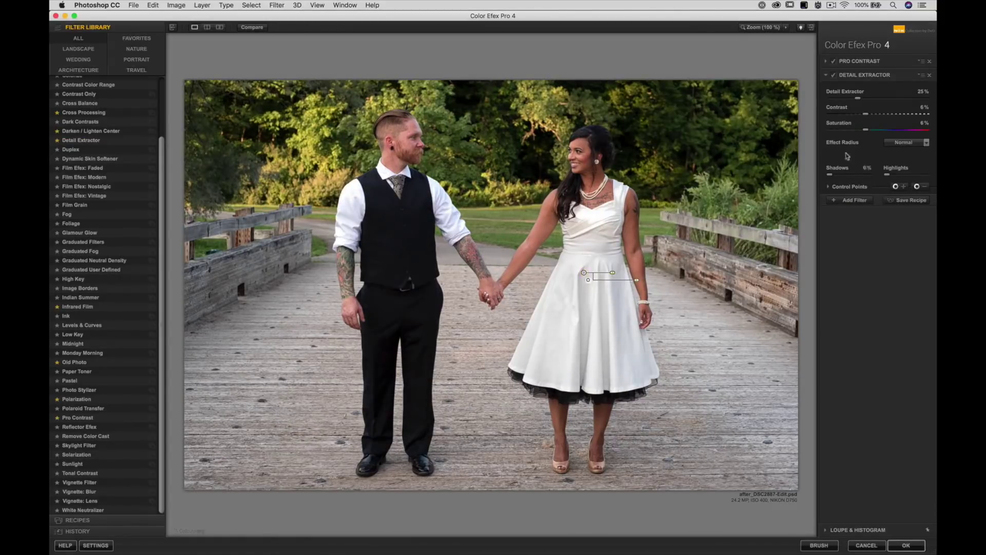
# Toggle the Detail Extractor effect off and on to compare the dress.
pyautogui.click(833, 76)
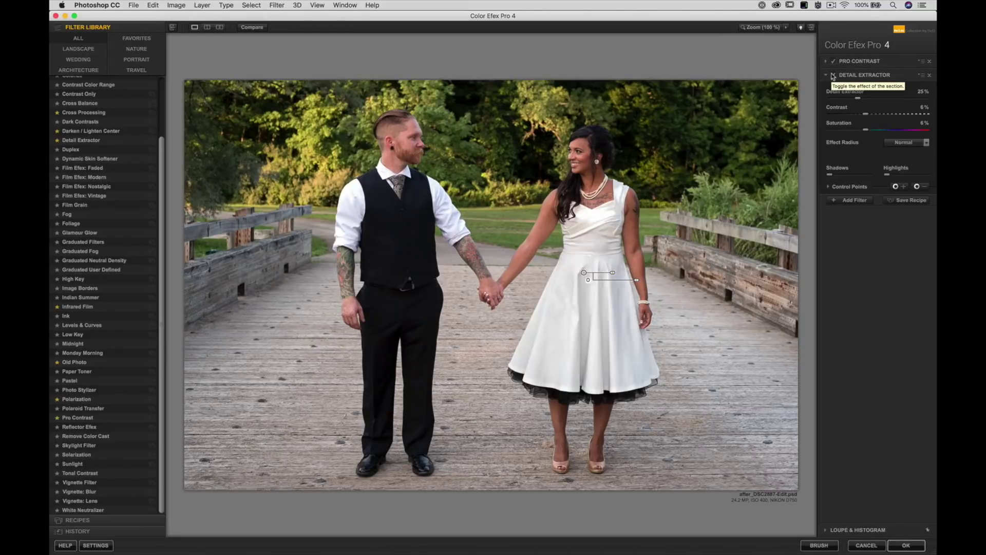
pyautogui.click(833, 76)
pyautogui.click(832, 76)
# Add a 0% opacity control point to Pro Contrast on the dress bodice and compare it with the Detail Extractor's control point.
pyautogui.click(855, 63)
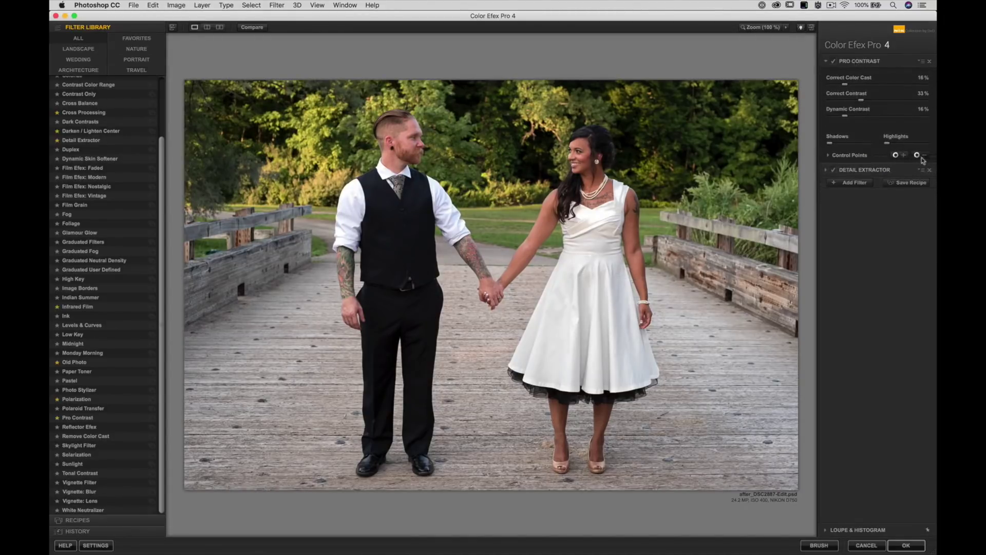
pyautogui.click(923, 159)
pyautogui.click(595, 217)
pyautogui.moveTo(618, 219)
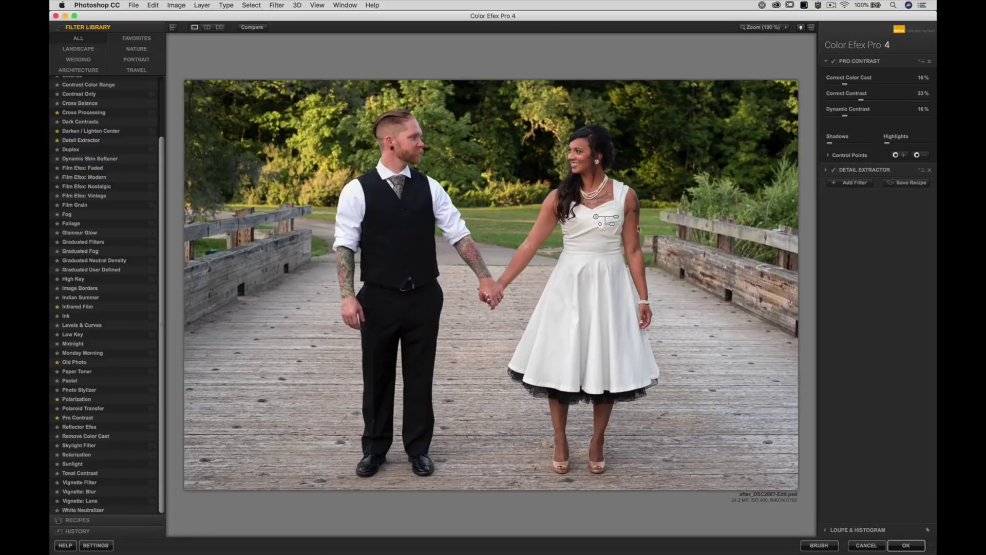
pyautogui.click(847, 171)
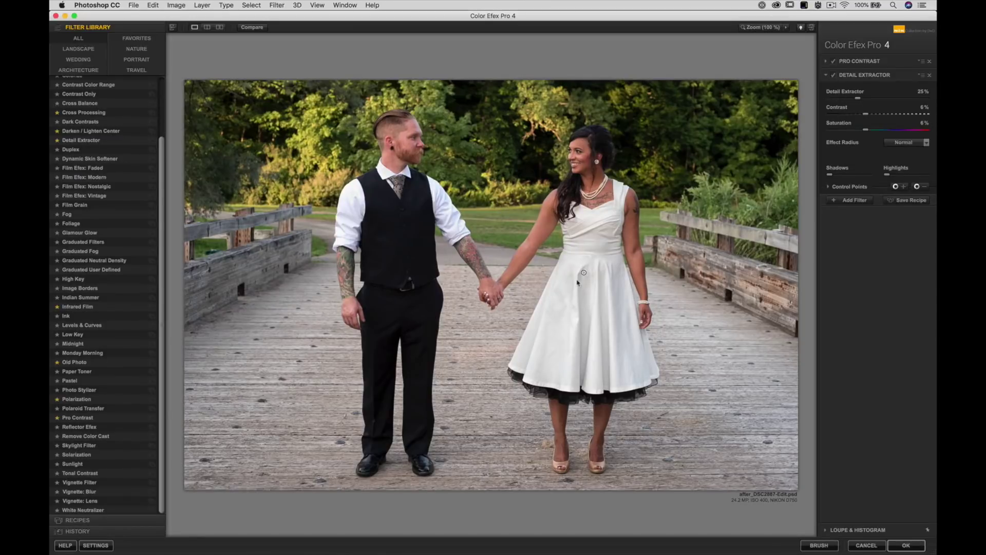
pyautogui.click(853, 62)
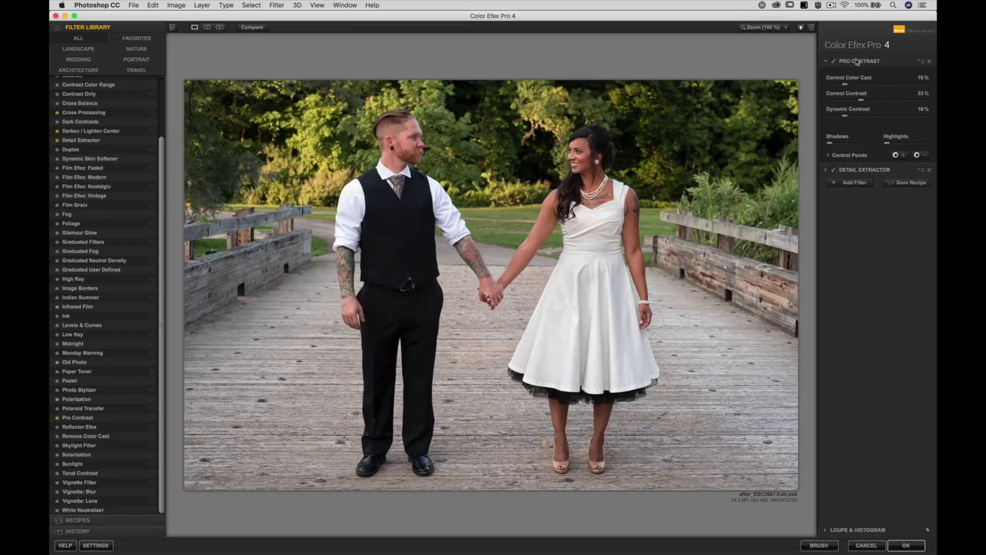
# Add 0% opacity Pro Contrast control points on the groom's white shirt sleeves.
pyautogui.click(918, 154)
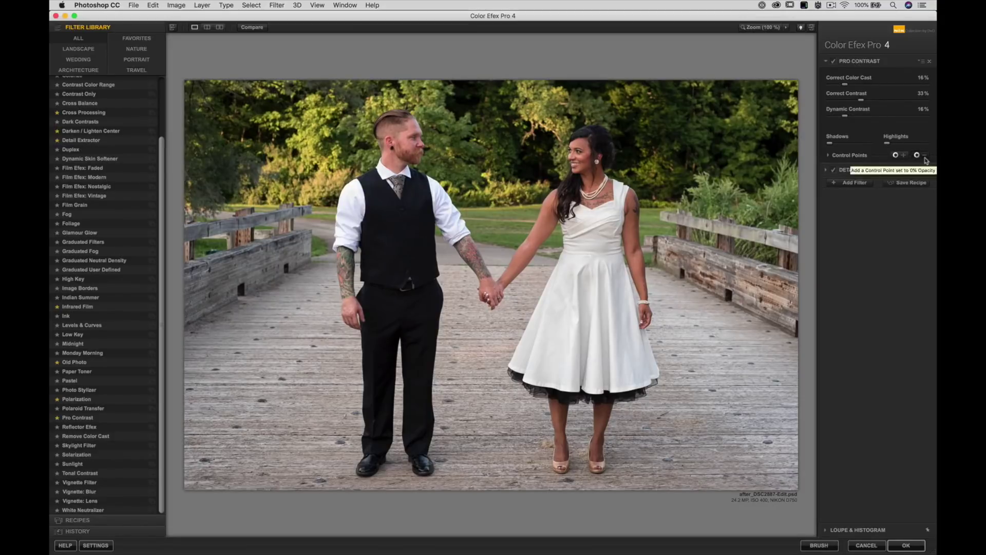
pyautogui.click(596, 217)
pyautogui.click(447, 213)
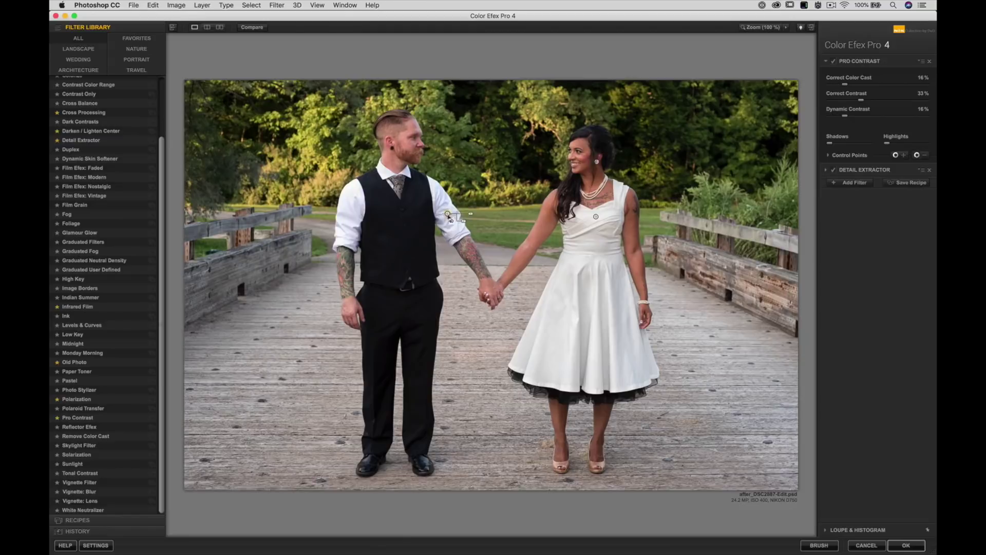
pyautogui.moveTo(470, 216); pyautogui.dragTo(348, 197)
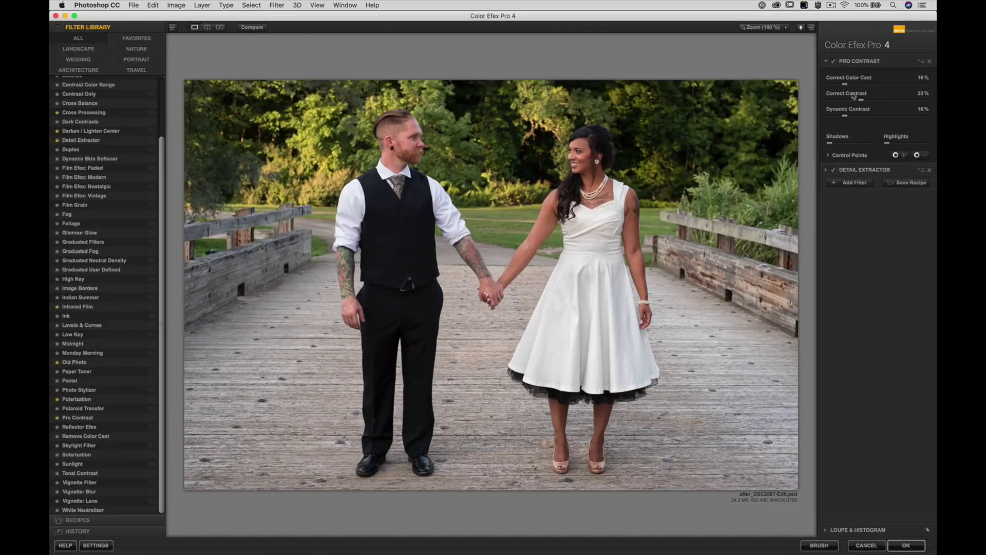
# Stack a Skylight Filter on the photo with Strength at 13%.
pyautogui.click(857, 187)
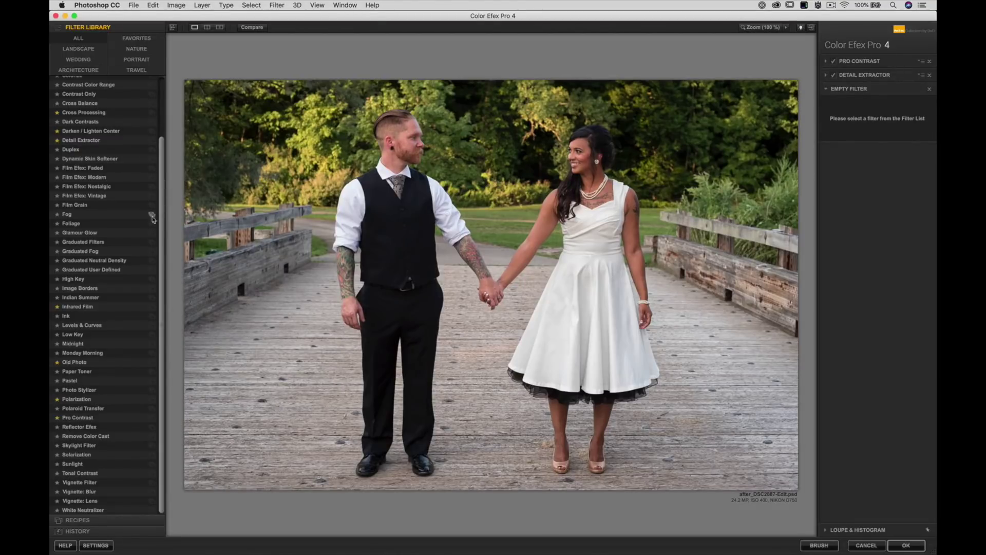
pyautogui.click(74, 446)
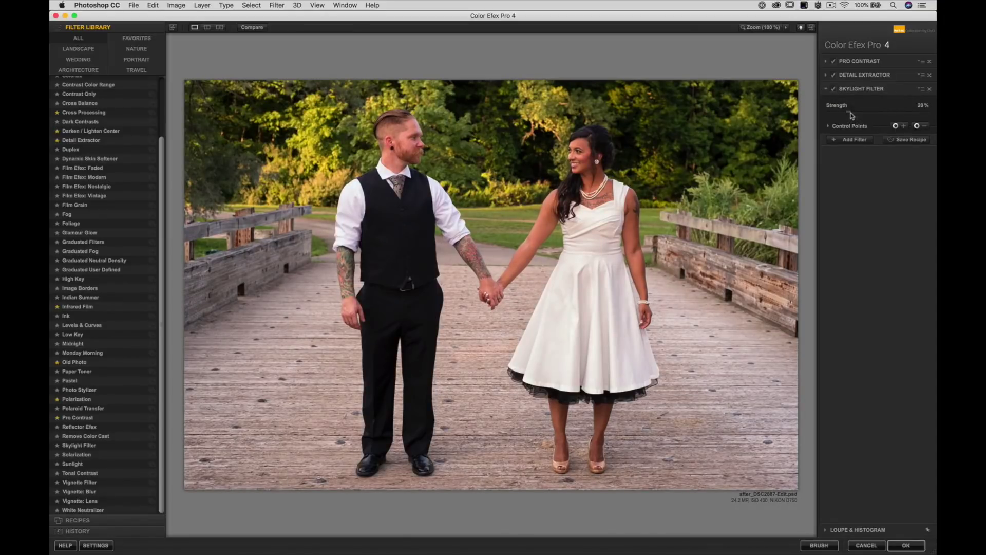
pyautogui.moveTo(848, 113); pyautogui.dragTo(844, 115)
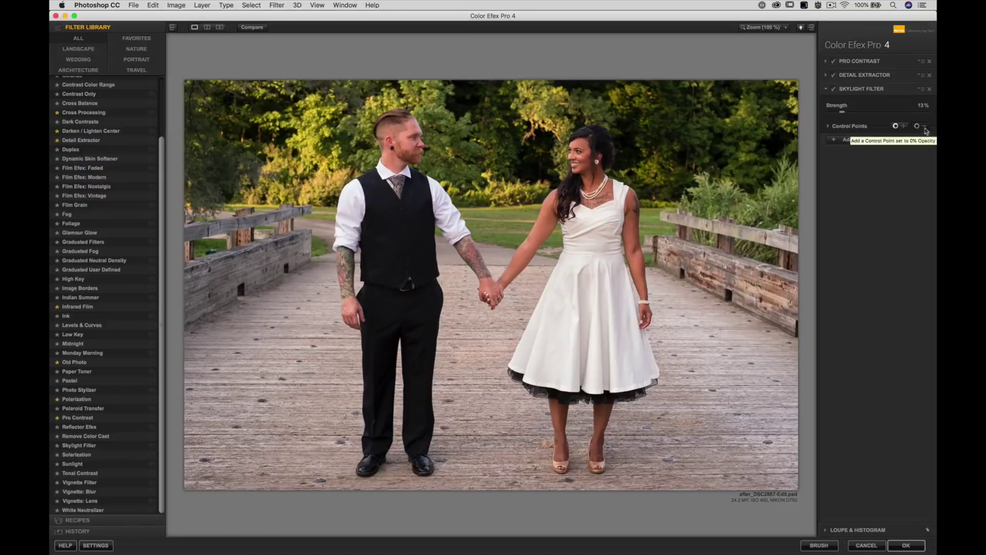
# Place a 0% opacity Skylight Filter control point on the skirt of the dress and adjust its size and position.
pyautogui.click(588, 283)
pyautogui.moveTo(612, 286); pyautogui.dragTo(618, 290)
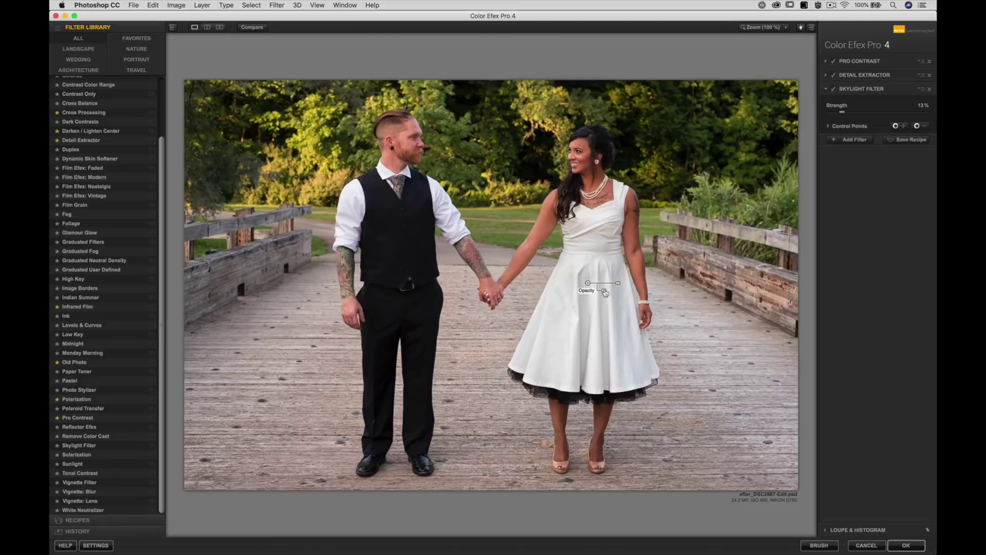
pyautogui.moveTo(588, 283)
pyautogui.mouseDown()
pyautogui.moveTo(576, 271)
pyautogui.moveTo(603, 282)
pyautogui.mouseUp()
pyautogui.moveTo(605, 281); pyautogui.dragTo(604, 281)
# Add Skylight Filter control points on the bride's arm and near her neckline, raising the opacity of the arm point.
pyautogui.click(925, 127)
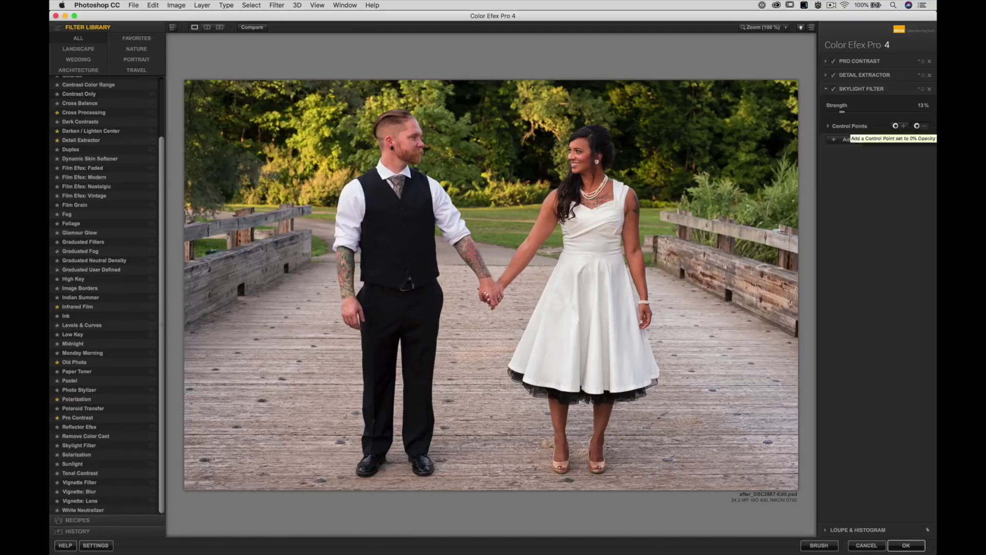
pyautogui.click(546, 238)
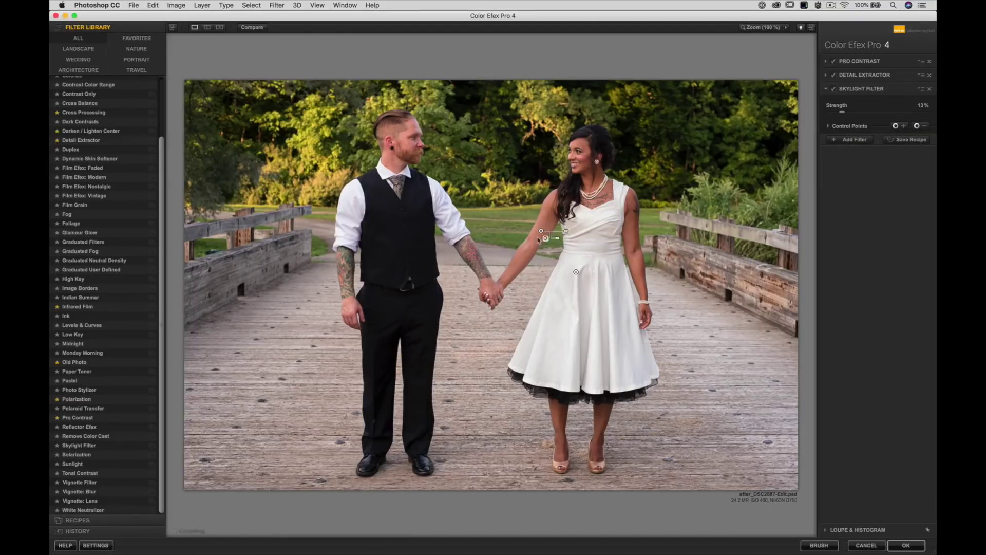
pyautogui.moveTo(558, 238); pyautogui.dragTo(577, 245)
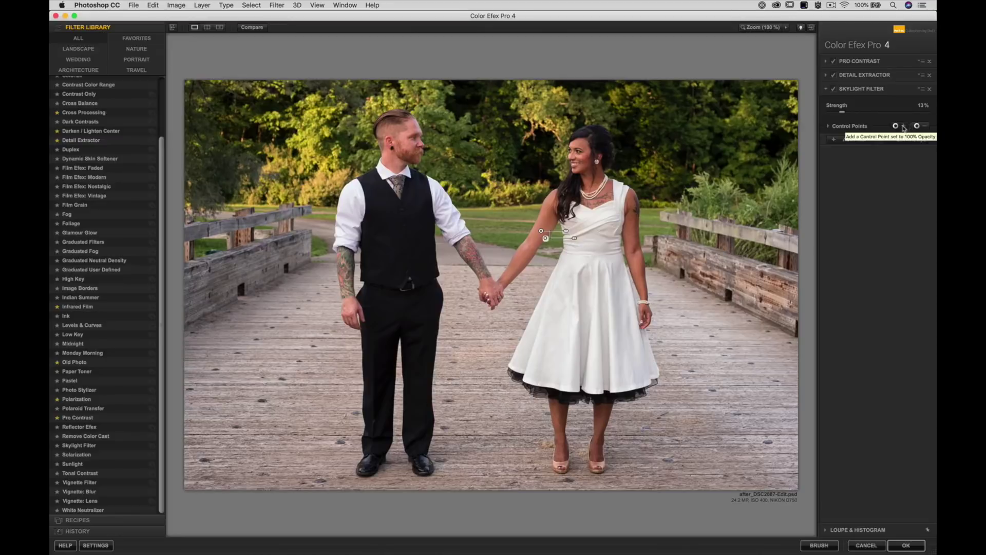
pyautogui.click(904, 127)
pyautogui.click(576, 272)
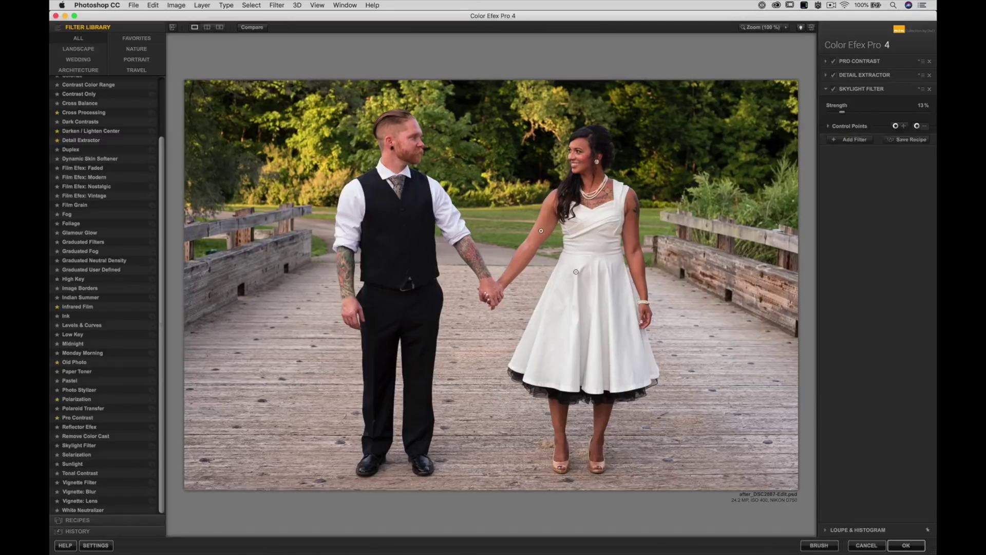
pyautogui.click(607, 188)
pyautogui.moveTo(631, 191); pyautogui.dragTo(640, 192)
# Stack a Low Key filter with Standard Low Key at 19%, test Dynamic Low Key at 53%, and settle on 10%.
pyautogui.click(857, 140)
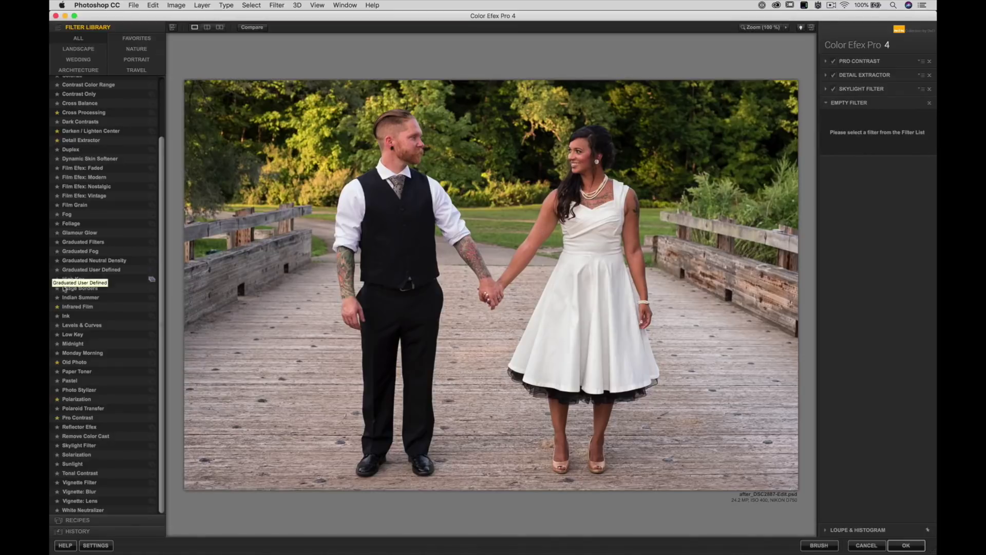
pyautogui.click(75, 336)
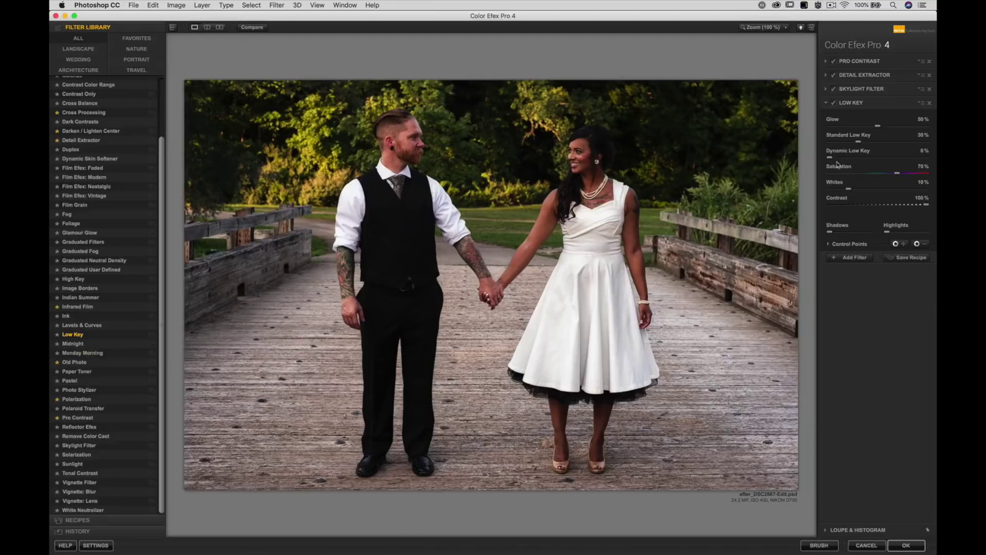
pyautogui.moveTo(860, 145); pyautogui.dragTo(851, 143)
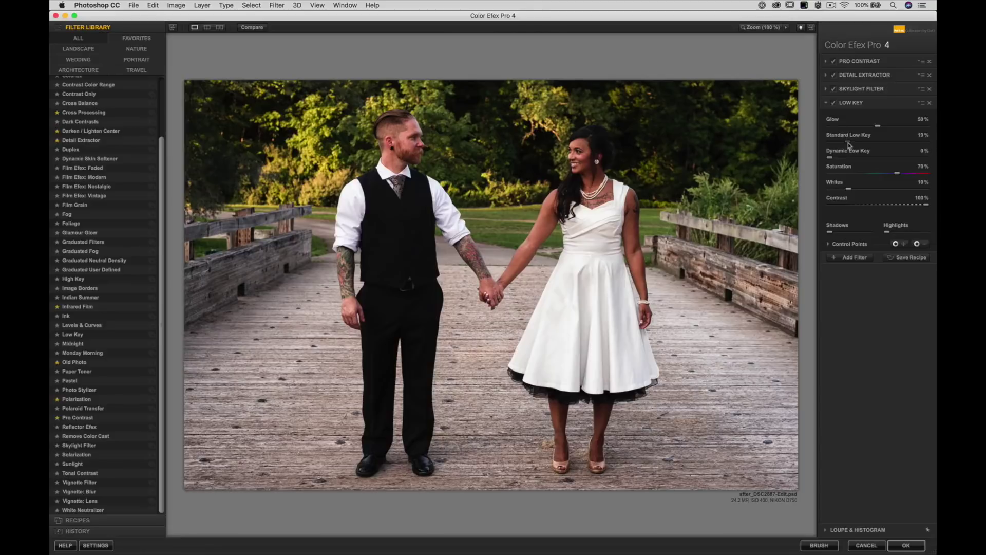
pyautogui.moveTo(851, 144)
pyautogui.mouseDown()
pyautogui.moveTo(931, 150)
pyautogui.moveTo(847, 145)
pyautogui.mouseUp()
pyautogui.moveTo(830, 159); pyautogui.dragTo(882, 165)
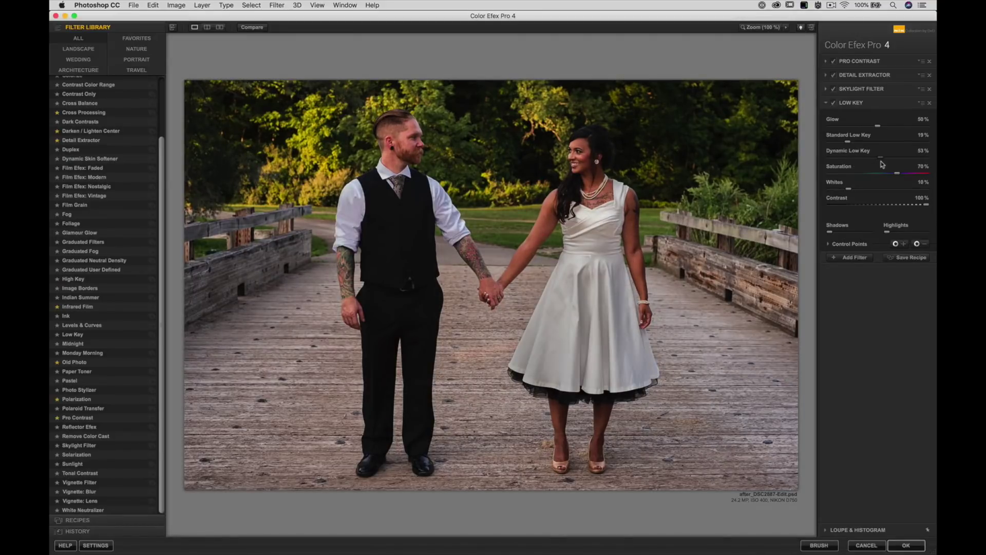
pyautogui.moveTo(882, 164); pyautogui.dragTo(834, 154)
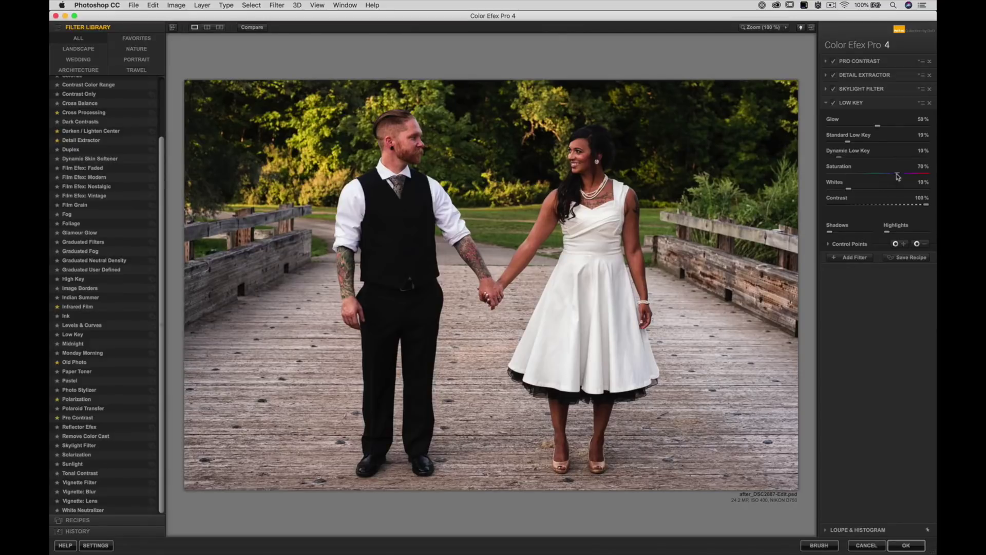
# Set the Low Key filter's Saturation to 54%, Dynamic Low Key to 9%, Whites to 7% and Contrast to 65%.
pyautogui.moveTo(898, 176); pyautogui.dragTo(836, 158)
pyautogui.moveTo(849, 190); pyautogui.dragTo(843, 191)
pyautogui.moveTo(926, 204); pyautogui.dragTo(895, 206)
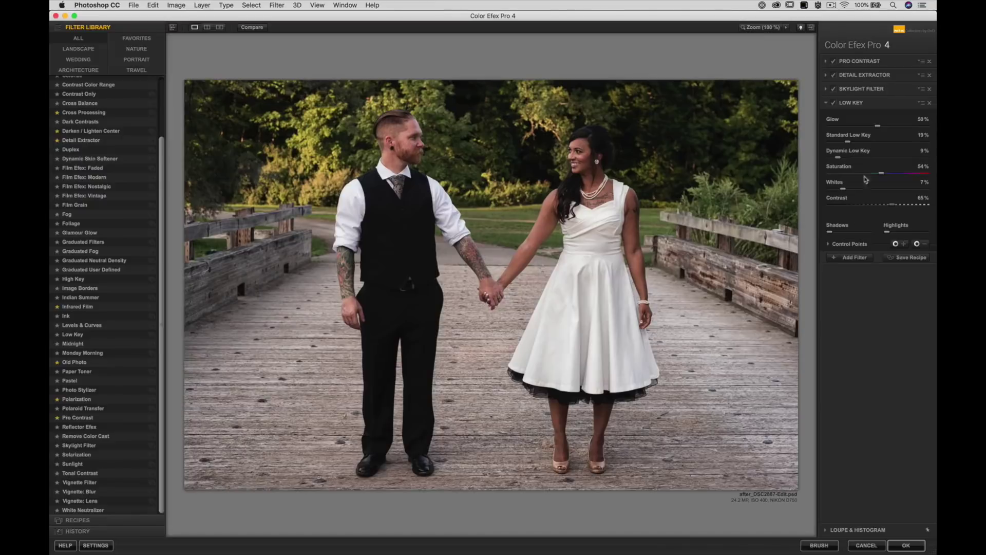
# Test the Low Key filter's overall Opacity at 7%, restore it to 100%, and reduce it partway.
pyautogui.click(851, 245)
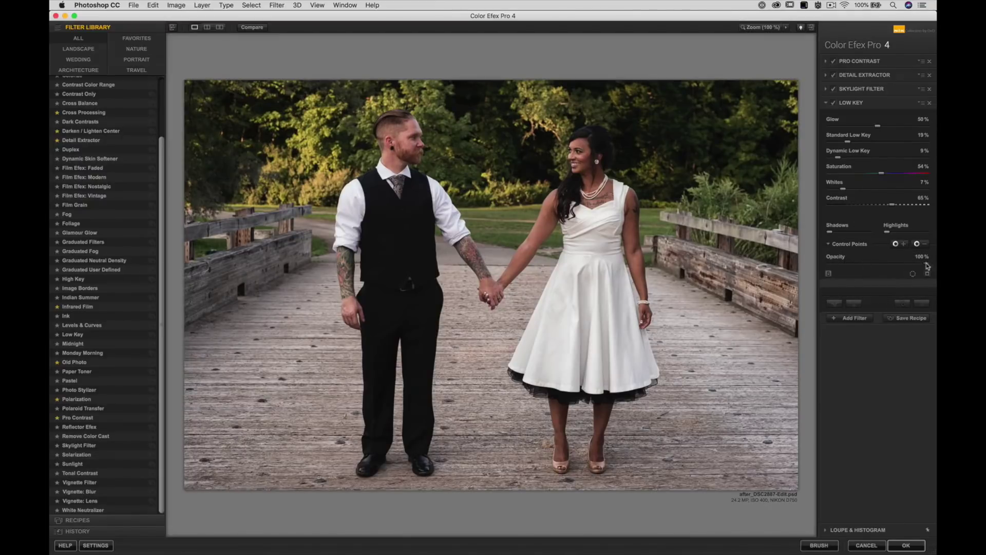
pyautogui.moveTo(927, 264); pyautogui.dragTo(827, 263)
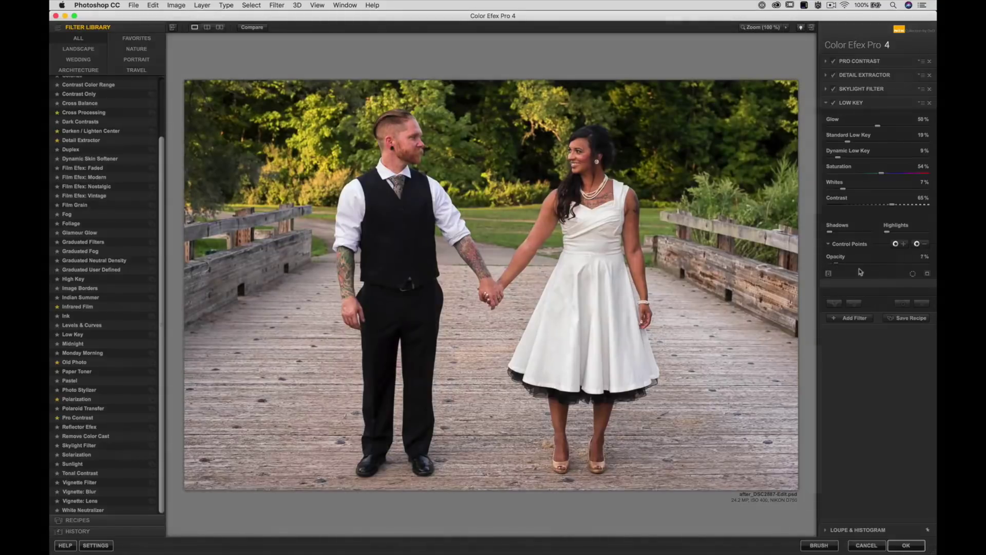
pyautogui.press('super+z')
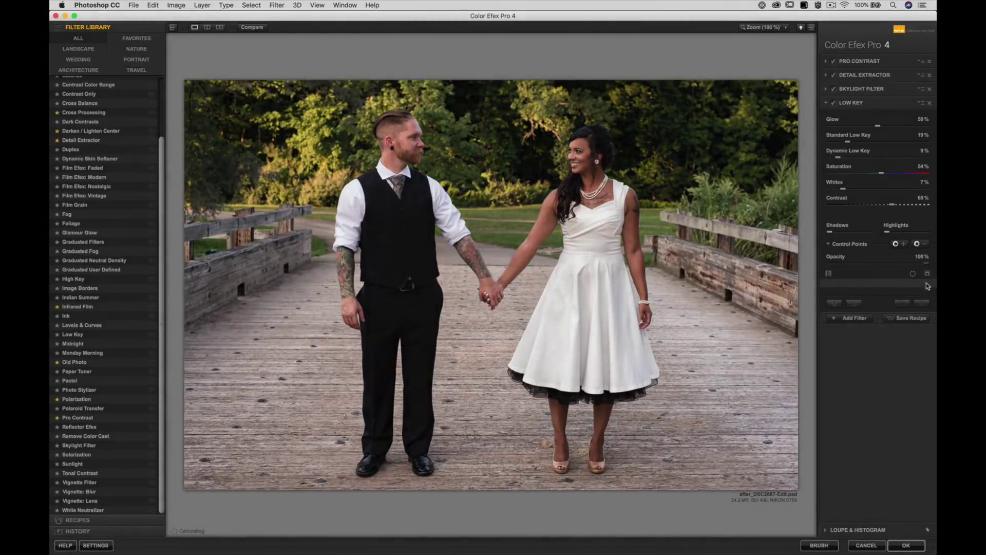
pyautogui.moveTo(915, 278); pyautogui.dragTo(891, 262)
pyautogui.moveTo(885, 233)
# Stack a Darken / Lighten Center filter and start placing its center on the couple.
pyautogui.click(853, 318)
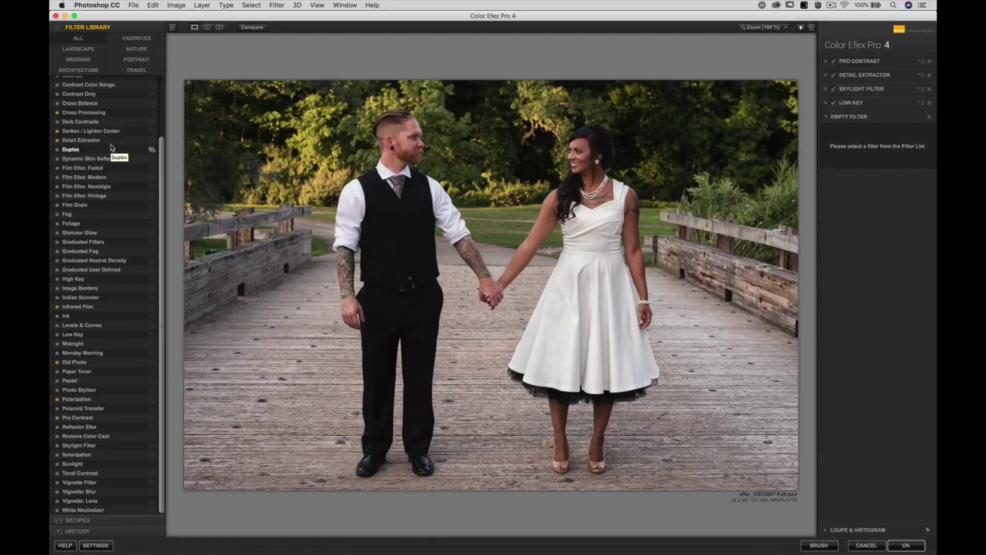
pyautogui.click(82, 132)
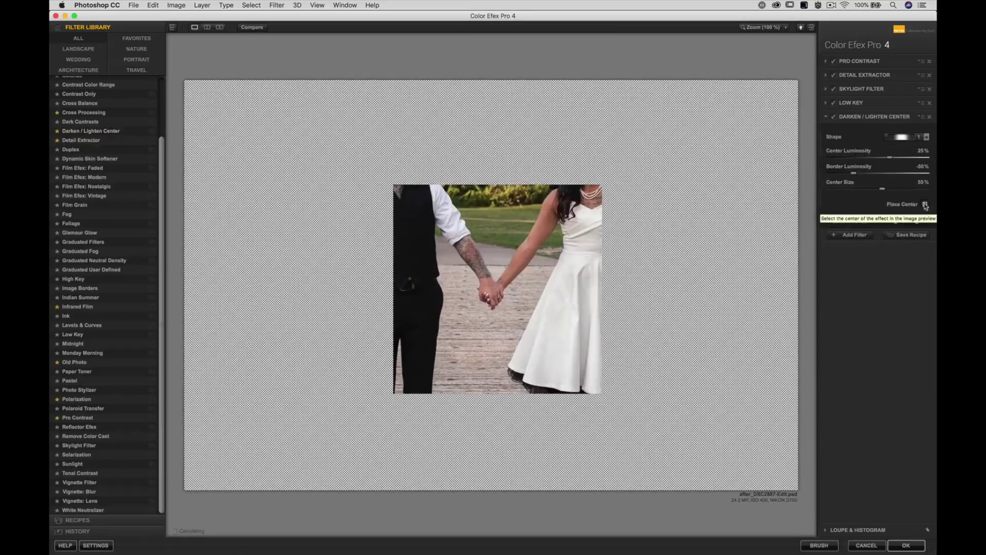
pyautogui.click(925, 204)
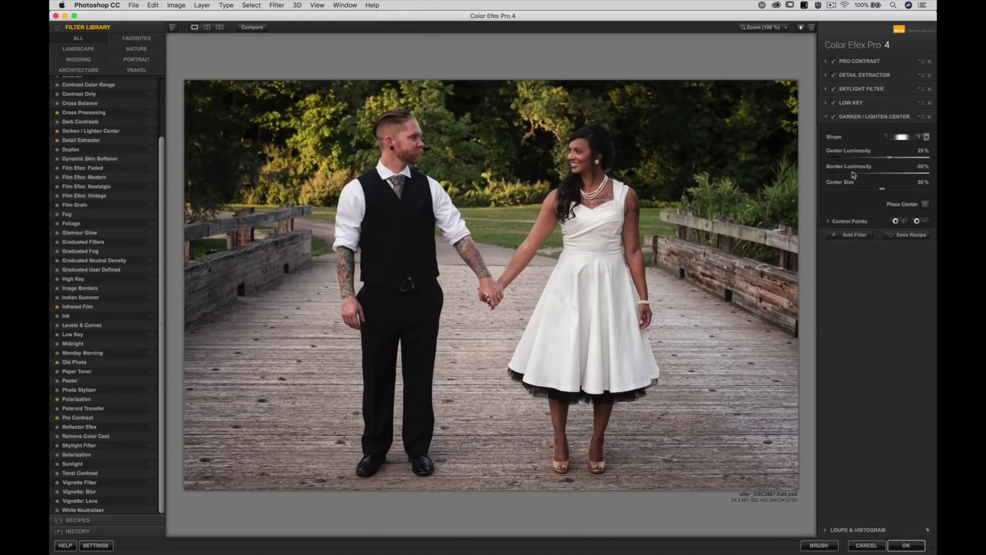
# Test Border Luminosity at -100%, set Center Size to 79%, and settle on -42% Border Luminosity.
pyautogui.moveTo(854, 175); pyautogui.dragTo(825, 174)
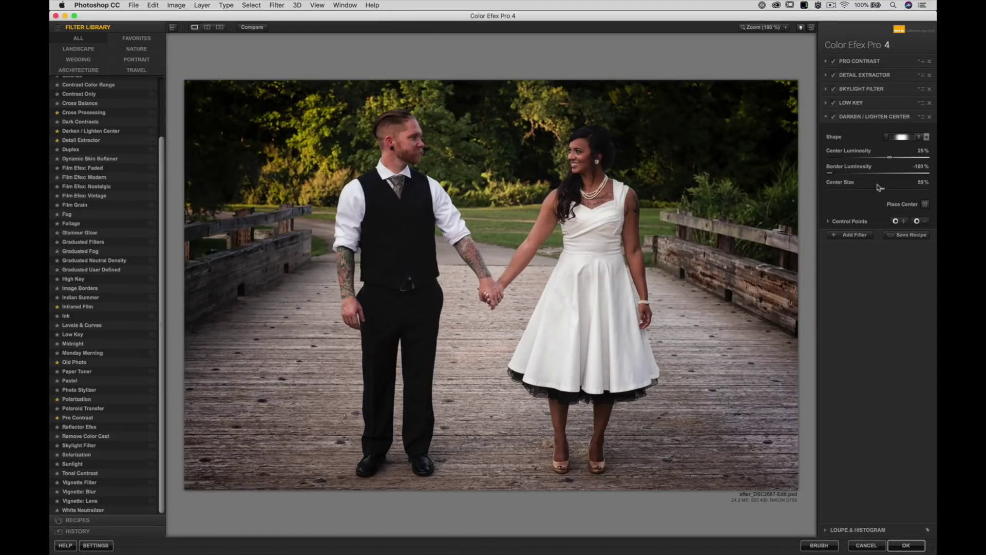
pyautogui.moveTo(879, 188); pyautogui.dragTo(901, 199)
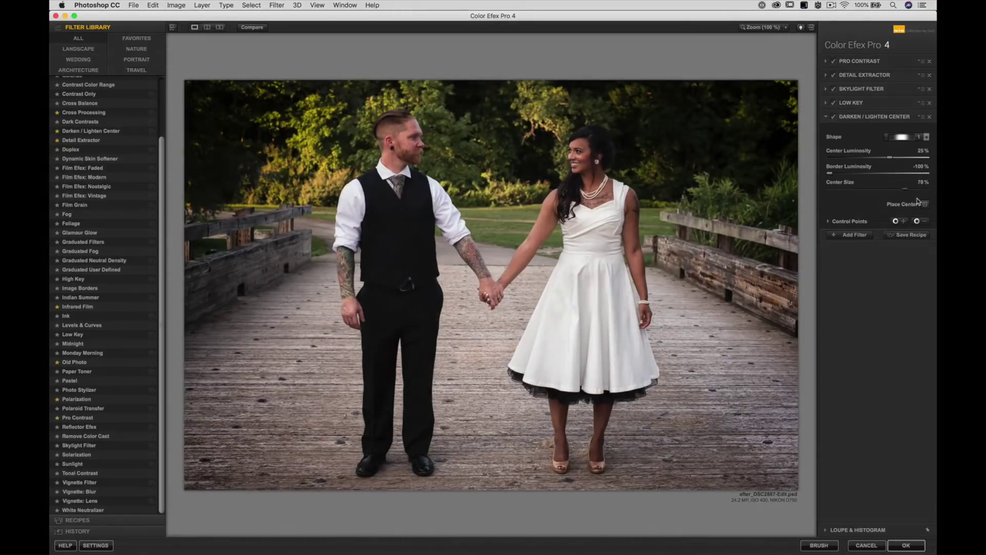
pyautogui.click(910, 190)
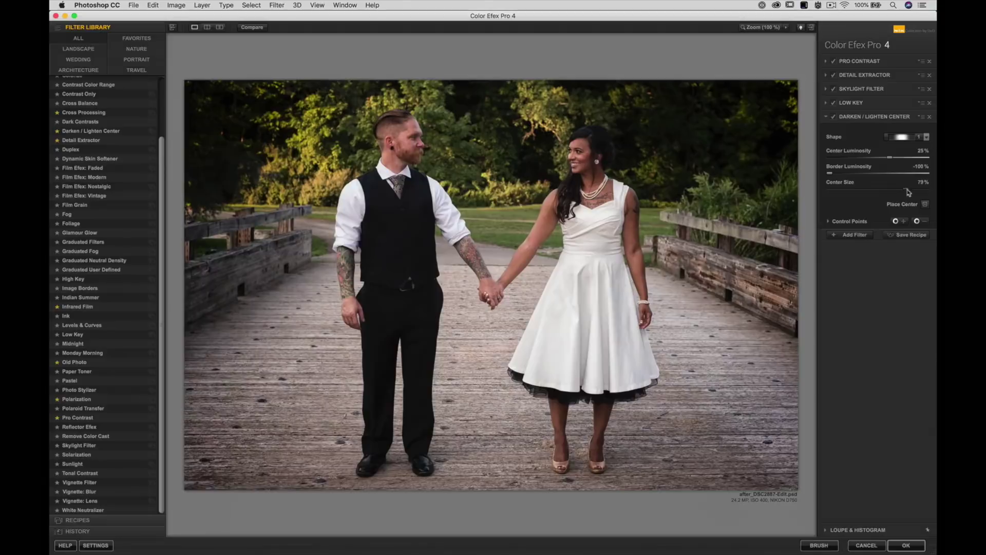
pyautogui.moveTo(829, 174); pyautogui.dragTo(862, 180)
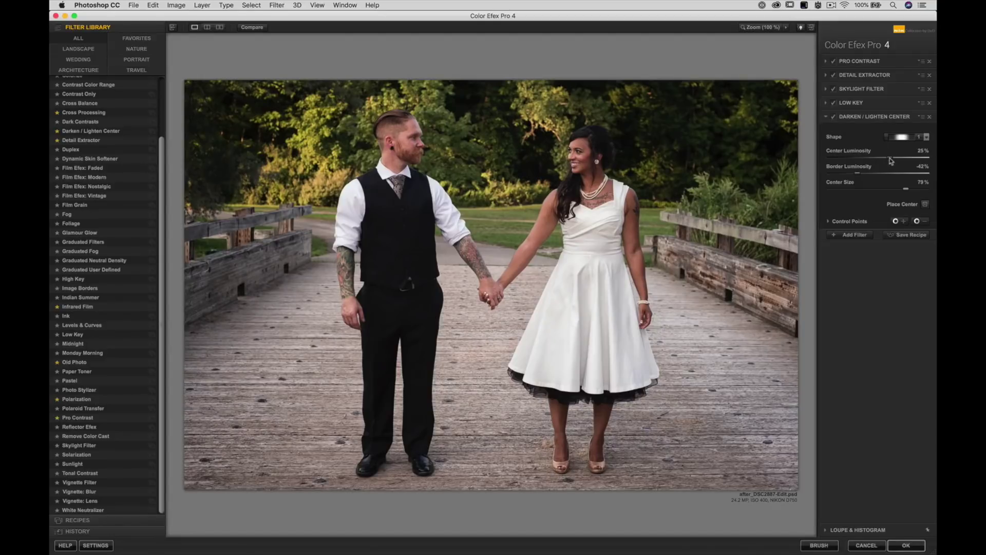
# Set the Darken / Lighten Center filter's Center Luminosity to 11% and Center Size to 82%, and toggle its effect to compare.
pyautogui.moveTo(890, 160); pyautogui.dragTo(927, 167)
pyautogui.moveTo(803, 158); pyautogui.dragTo(884, 163)
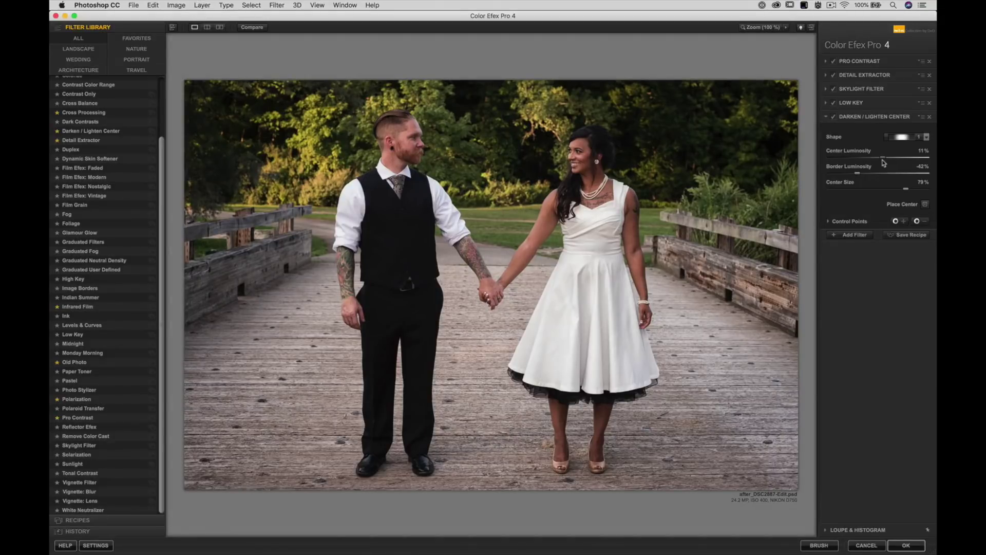
pyautogui.moveTo(906, 188); pyautogui.dragTo(910, 191)
pyautogui.click(834, 117)
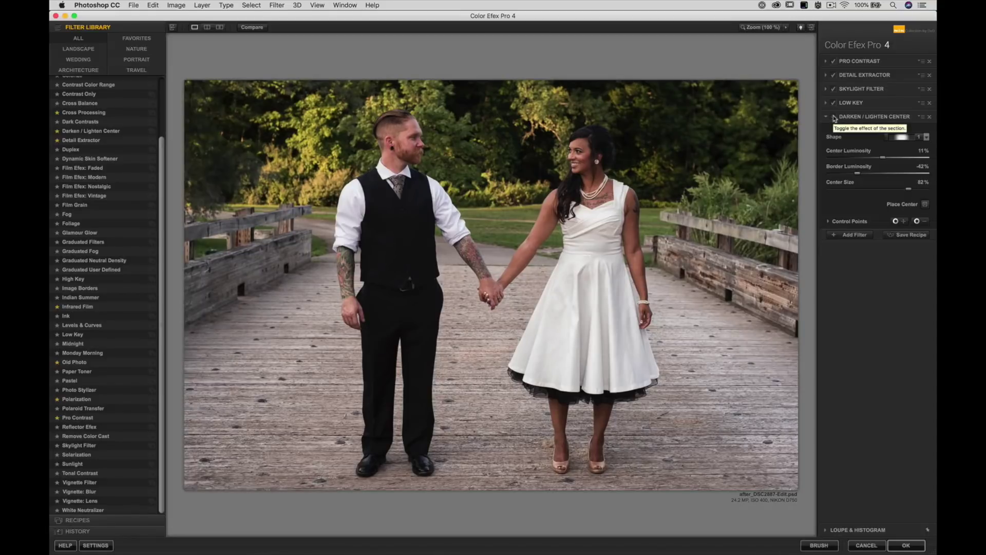
pyautogui.click(834, 117)
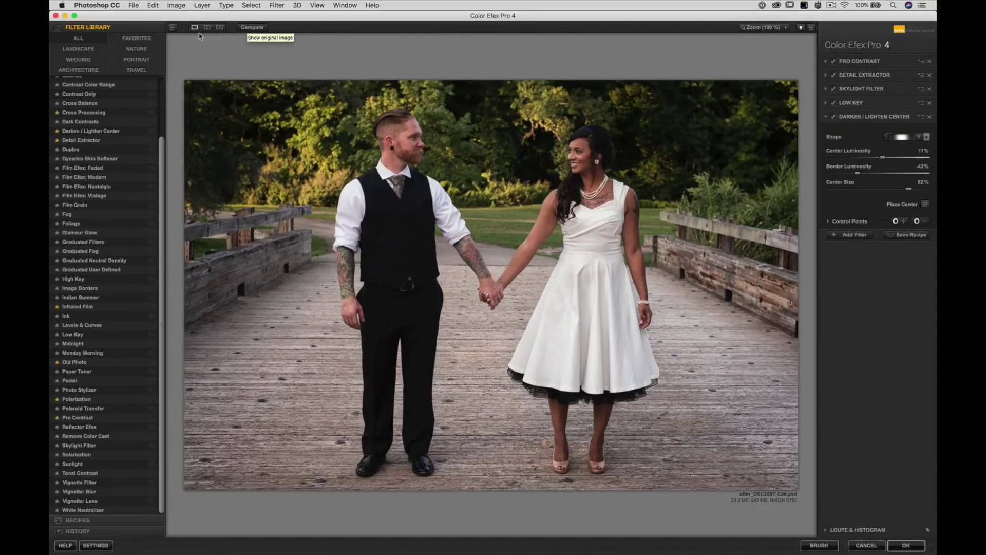
# Compare the original and edited photo in the side-by-side preview, trying both split orientations, and return to the single image view.
pyautogui.press('f')
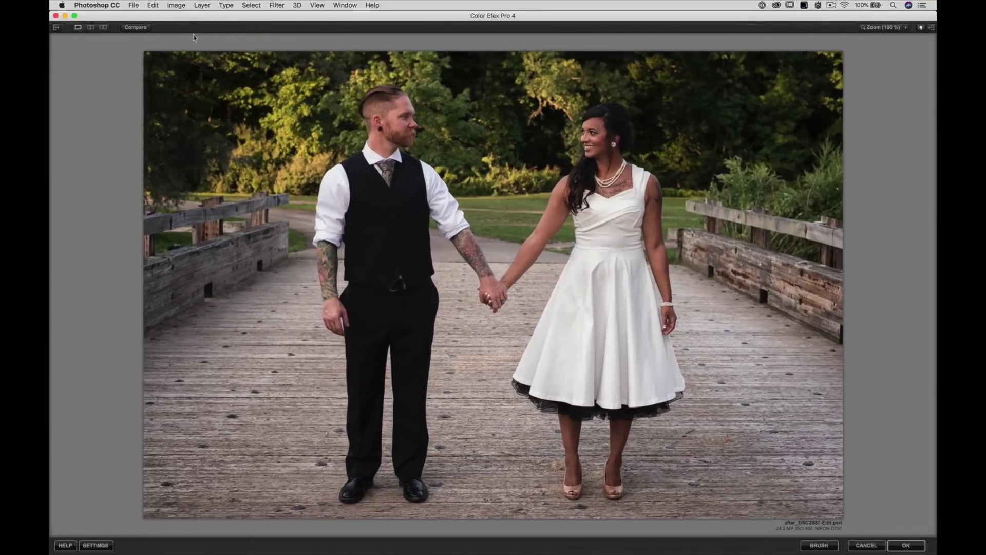
pyautogui.click(103, 28)
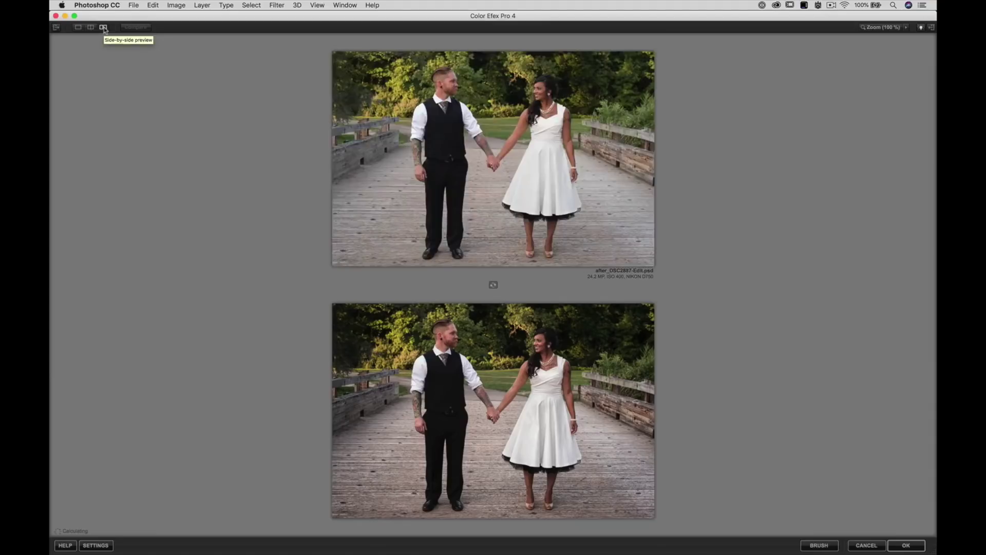
pyautogui.click(493, 285)
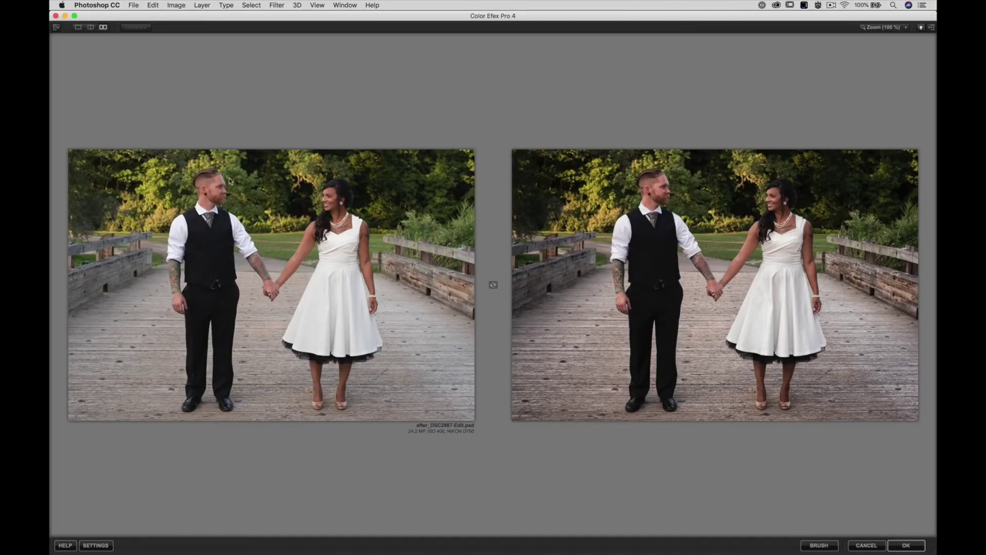
pyautogui.press('Tab')
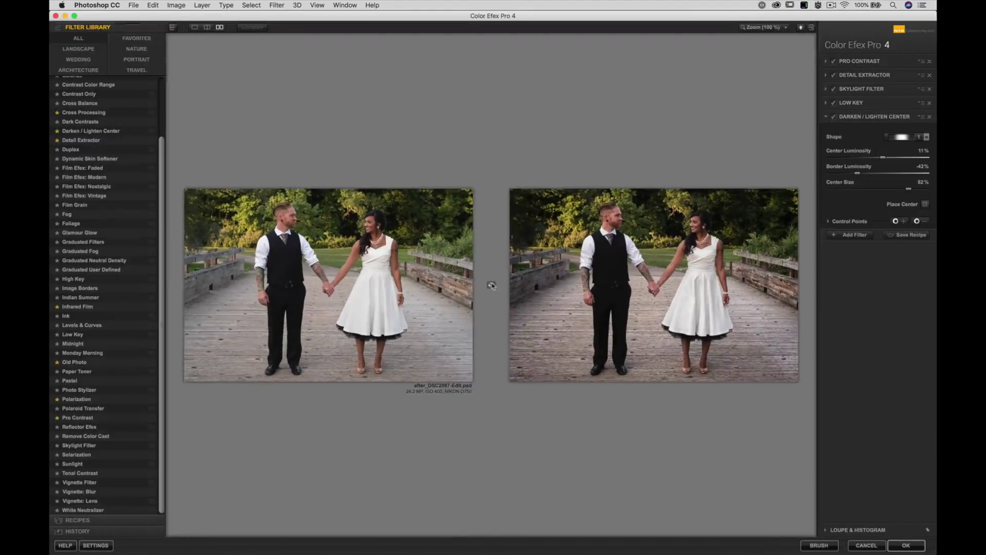
pyautogui.click(492, 286)
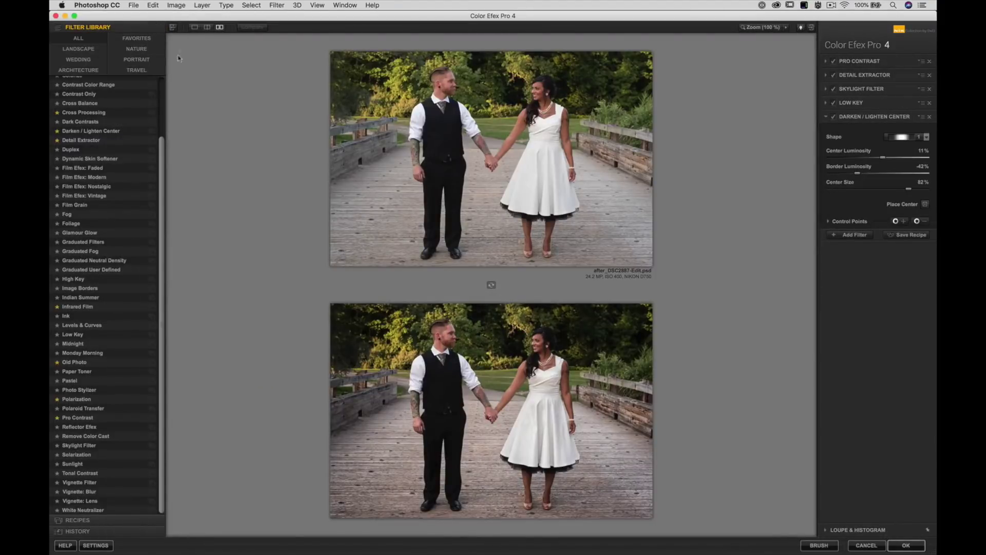
pyautogui.click(194, 27)
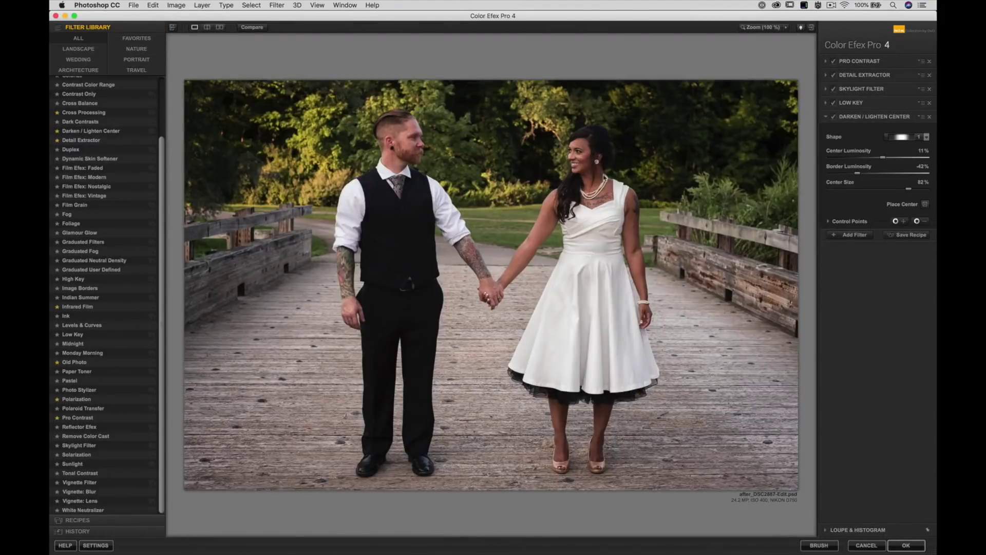
# Save the five-filter stack as a custom recipe named with the couple's names plus "test 1", and locate it among the custom recipes.
pyautogui.click(897, 237)
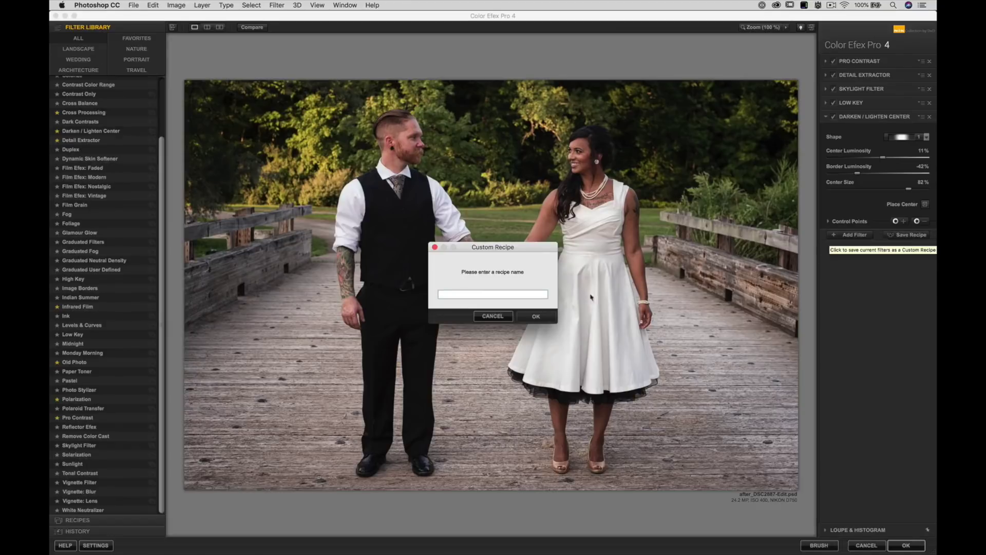
pyautogui.write('Shima an')
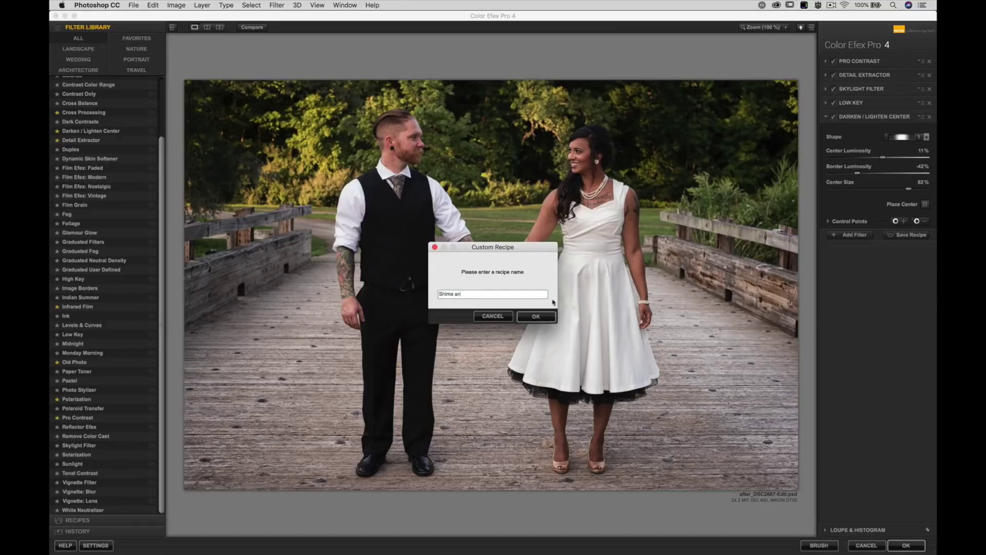
pyautogui.write('d Val test 1')
pyautogui.click(536, 316)
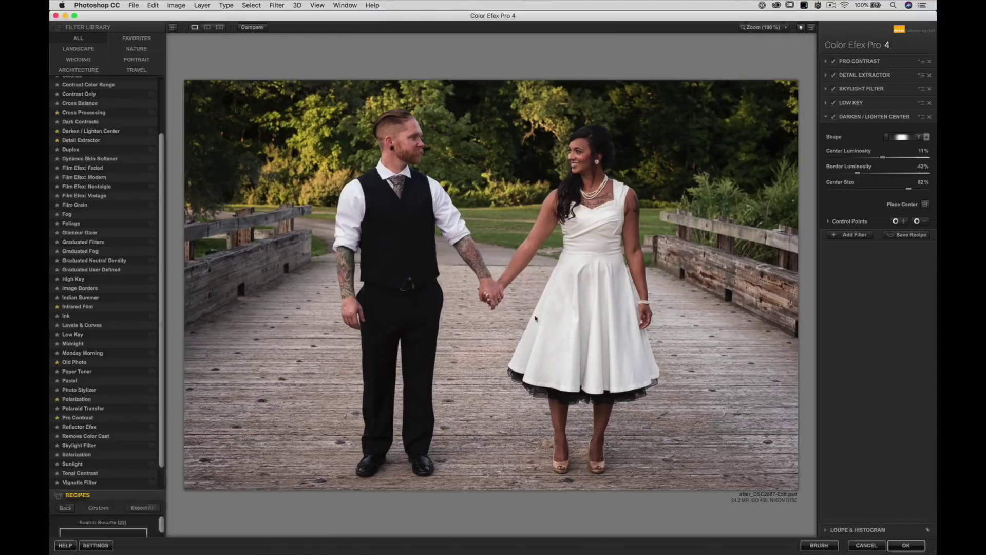
pyautogui.moveTo(146, 95)
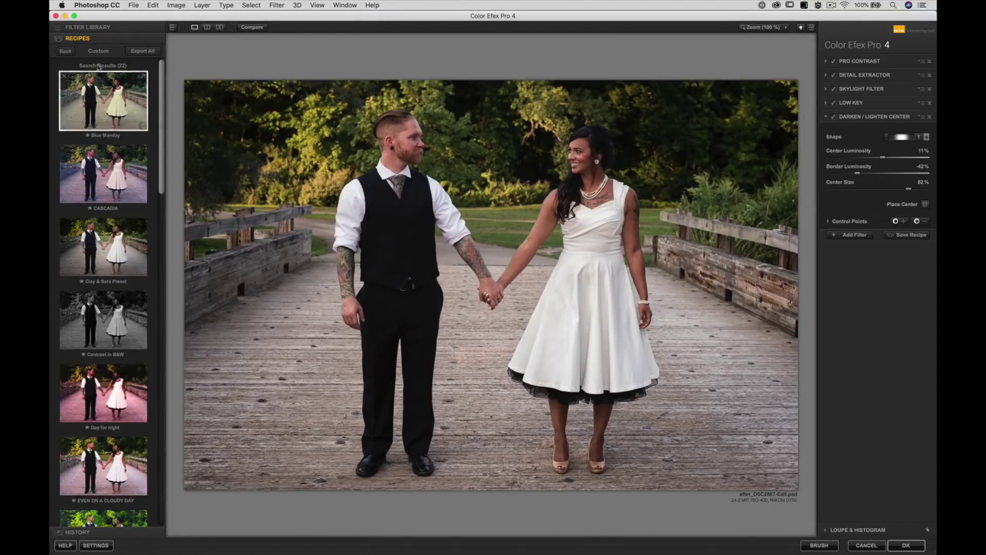
pyautogui.moveTo(160, 91); pyautogui.dragTo(169, 408)
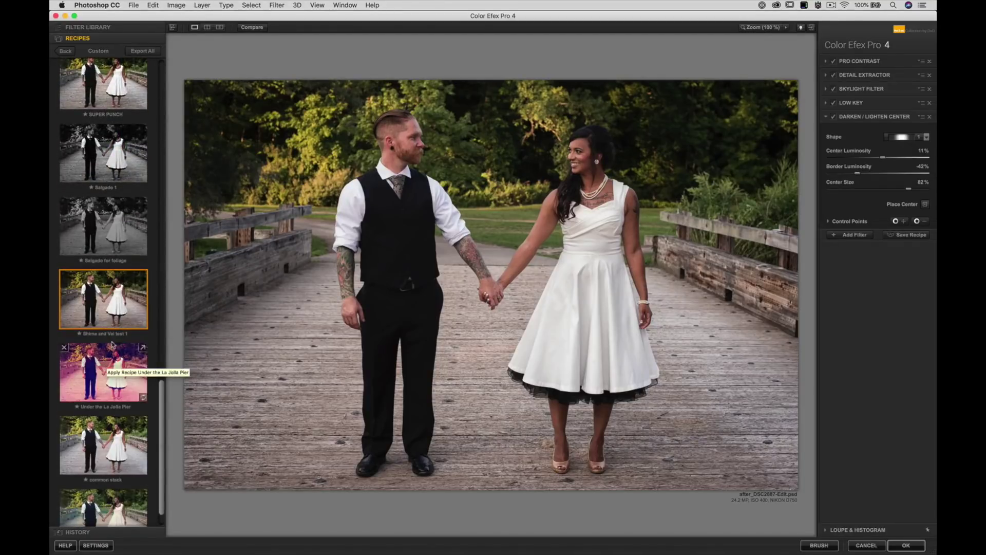
pyautogui.moveTo(103, 318)
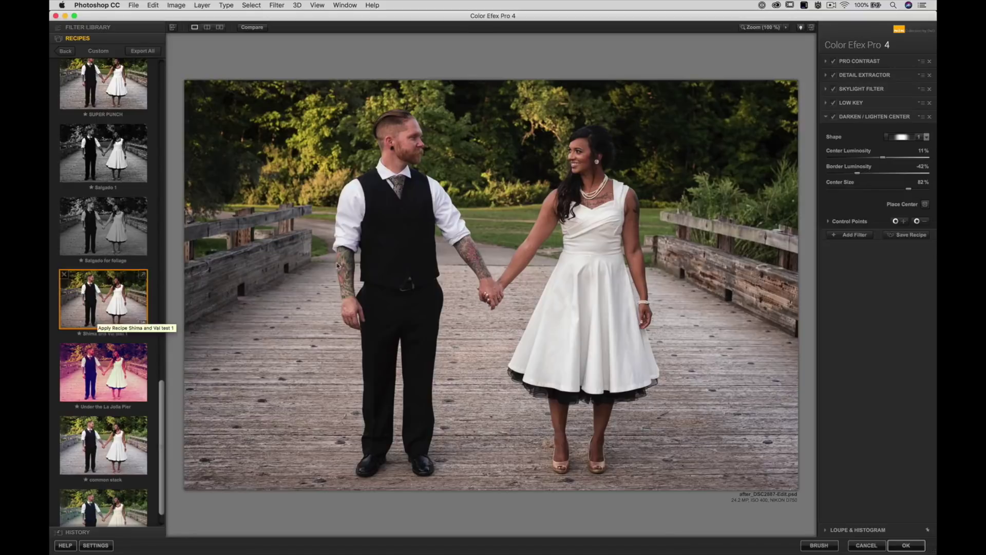
# Check Pro Contrast and Detail Extractor, and save a second custom recipe named with the couple's names plus "test w/ control points".
pyautogui.click(876, 62)
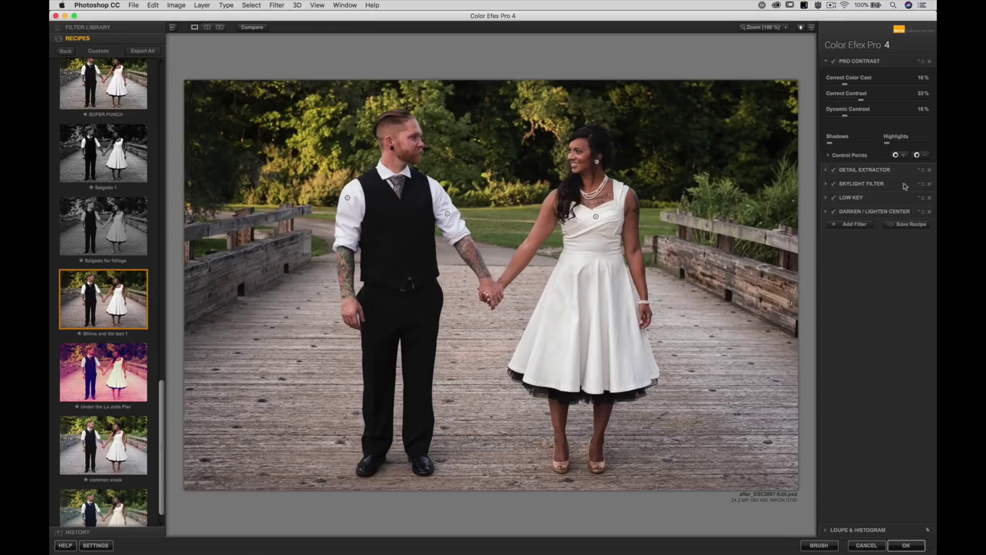
pyautogui.click(864, 170)
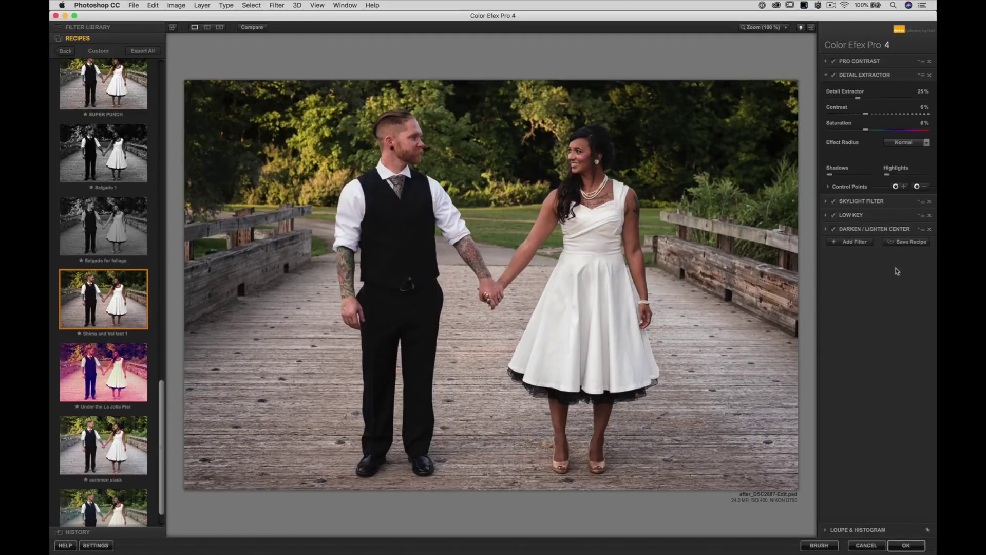
pyautogui.click(909, 244)
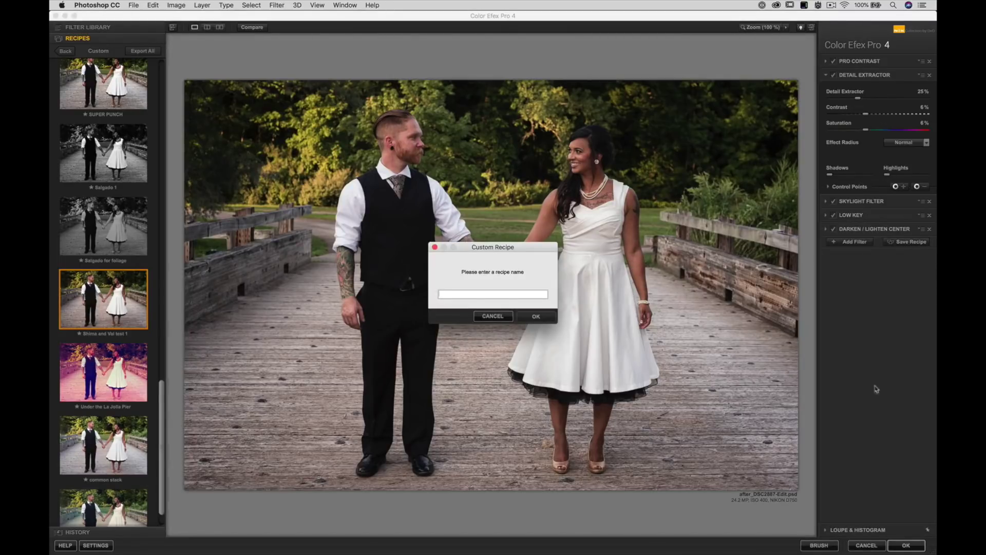
pyautogui.write('Shima and V')
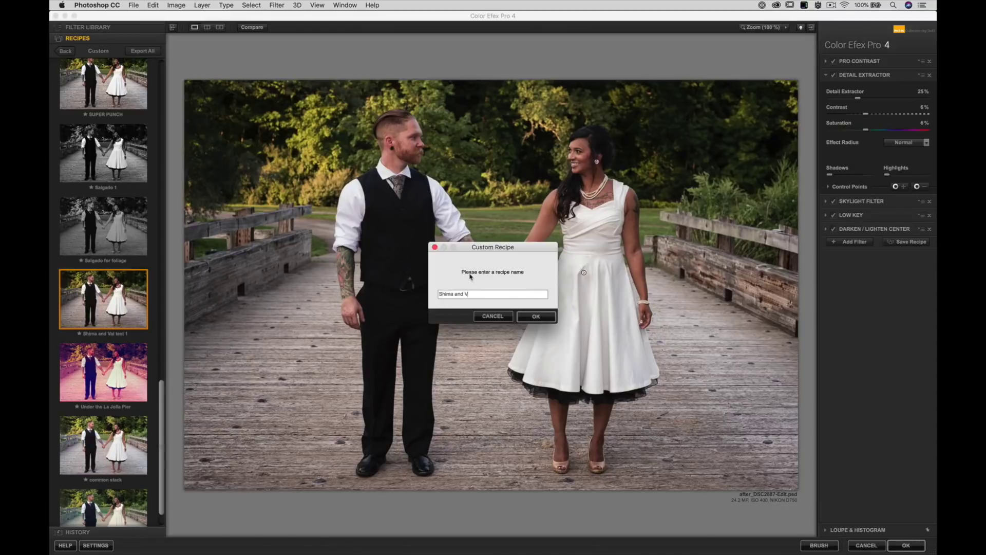
pyautogui.write('al test w/ control points')
pyautogui.click(539, 318)
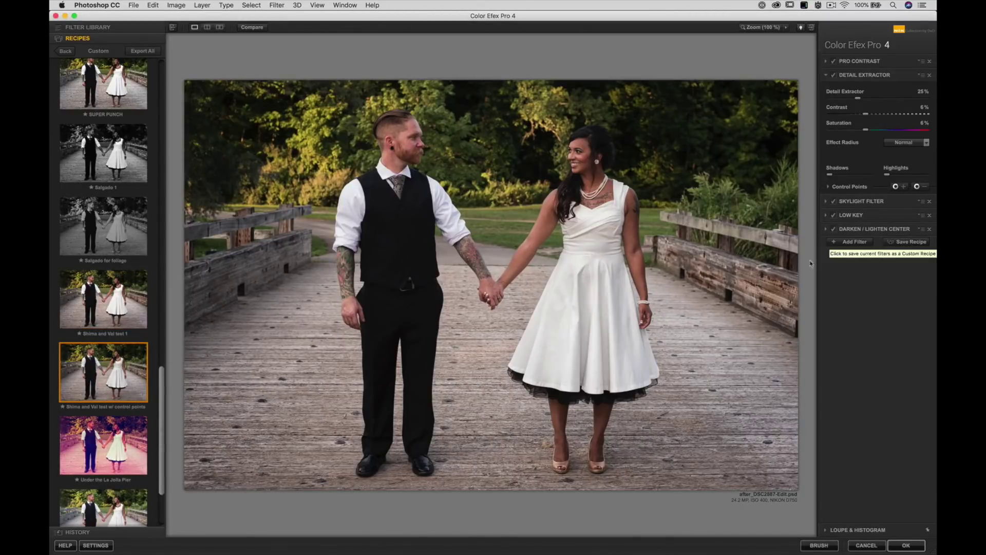
# Apply the custom recipe SUPER PUNCH to the photo, replacing all current filters.
pyautogui.moveTo(120, 375)
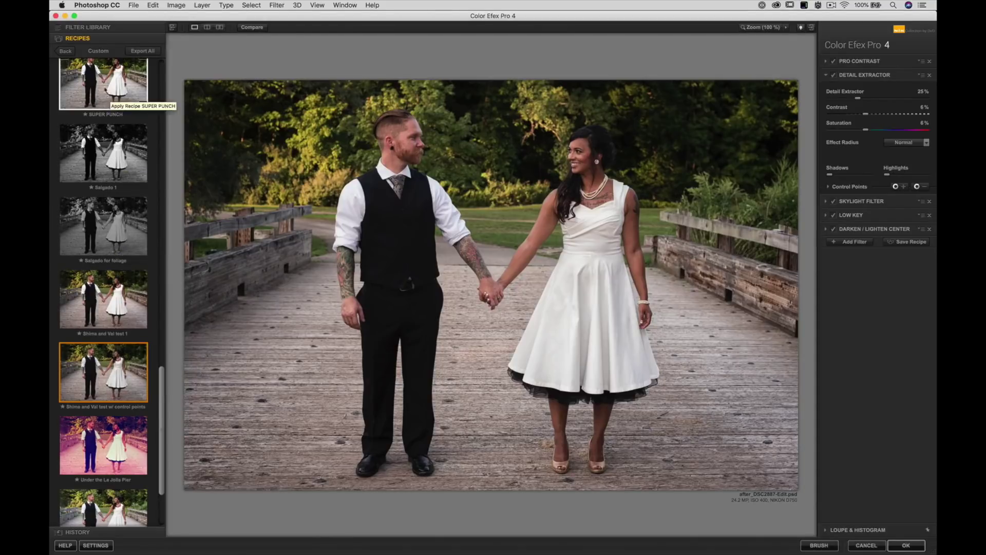
pyautogui.click(108, 89)
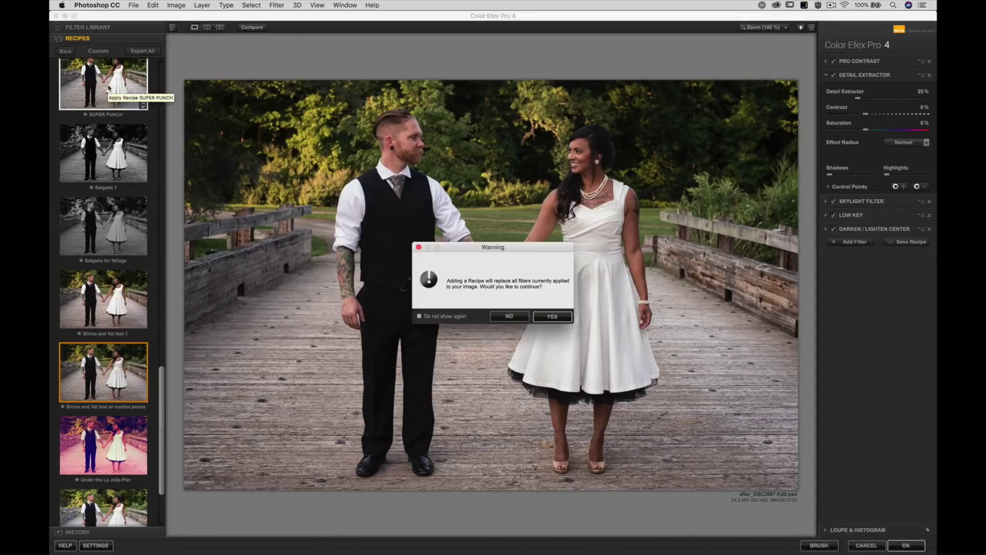
pyautogui.click(561, 319)
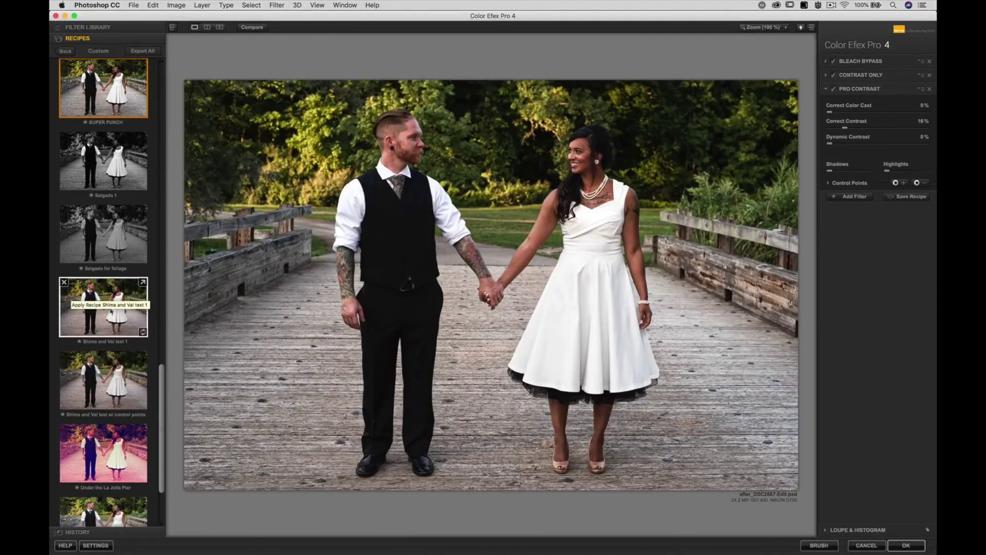
# Apply the couple's "test 1" recipe and inspect Detail Extractor and Pro Contrast for control points.
pyautogui.click(110, 316)
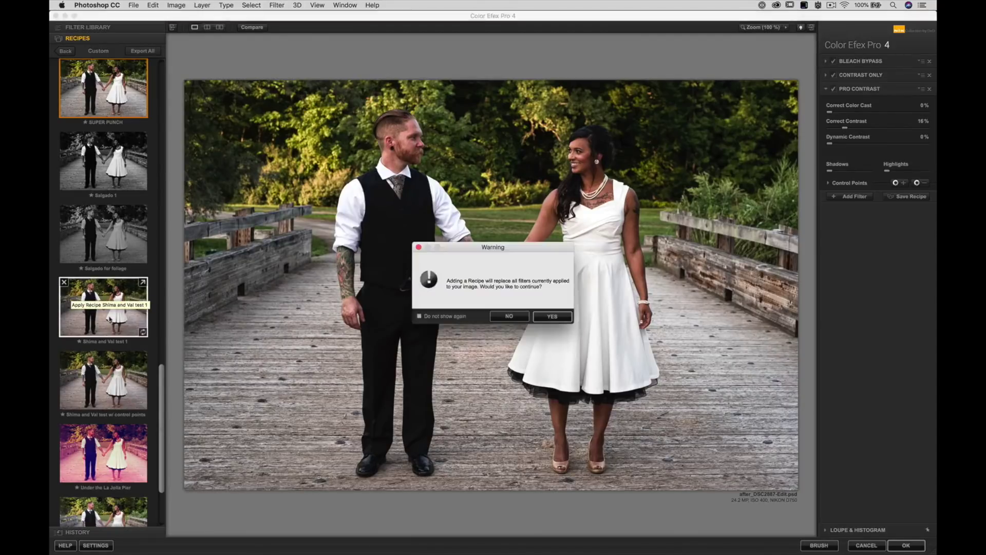
pyautogui.click(552, 317)
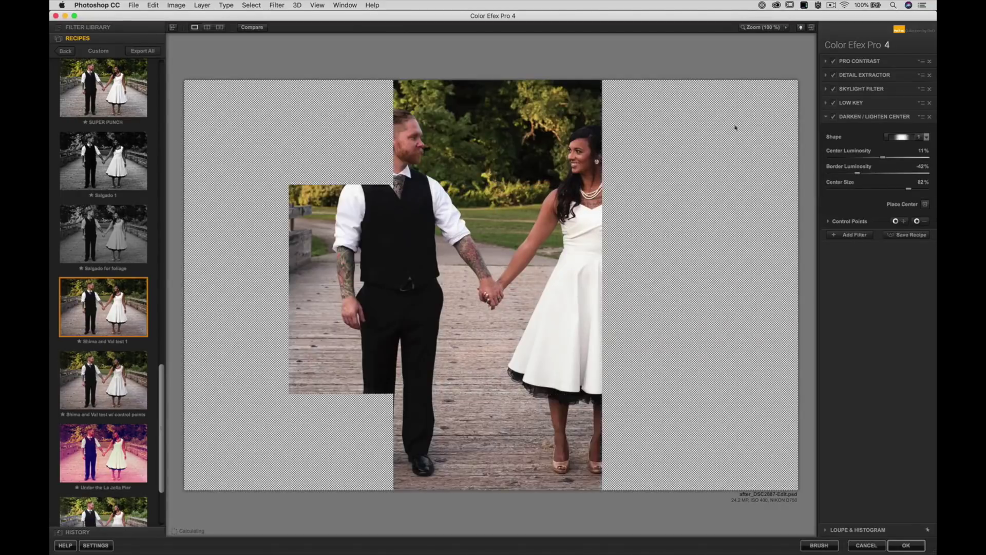
pyautogui.click(865, 76)
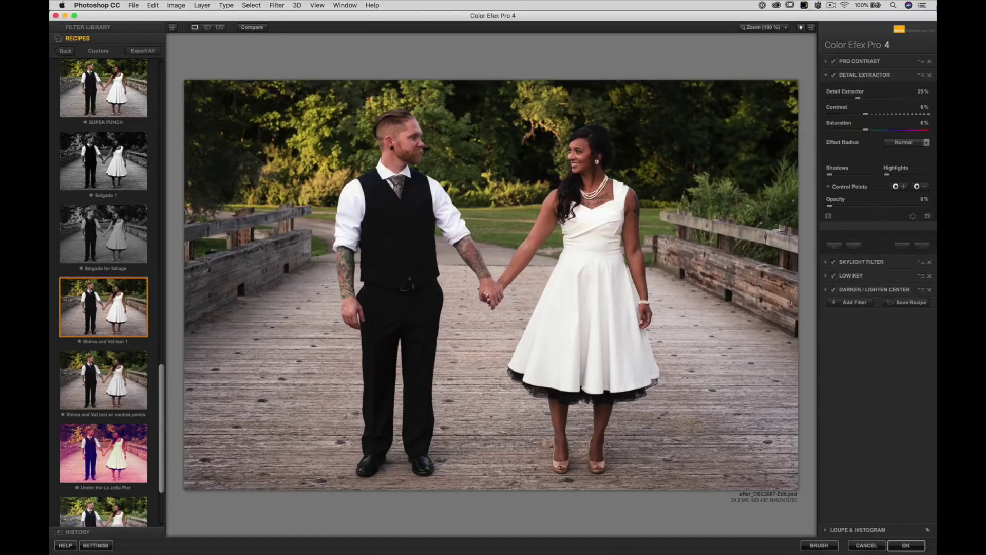
pyautogui.click(878, 62)
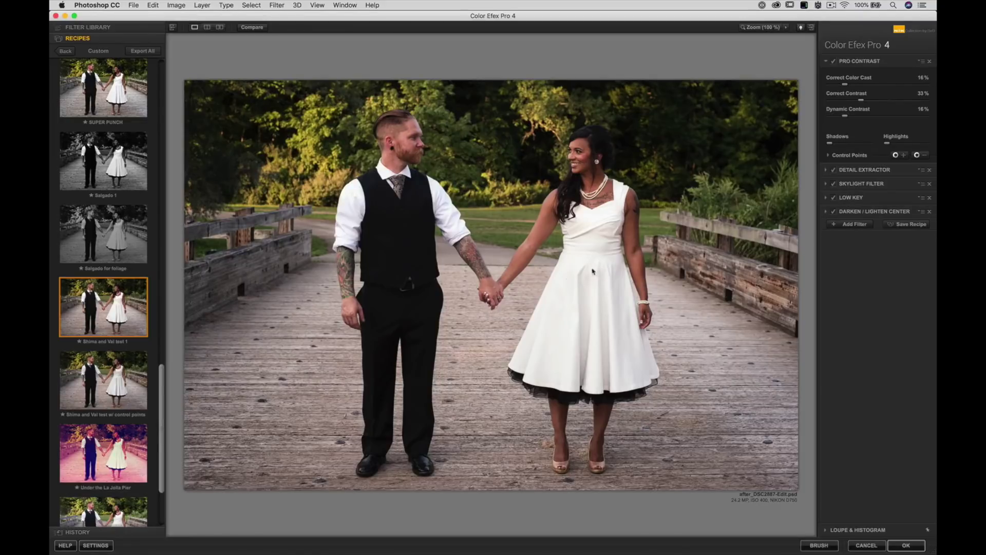
# Apply the couple's "test w/ control points" recipe and check the control points in Pro Contrast and Detail Extractor.
pyautogui.moveTo(102, 380)
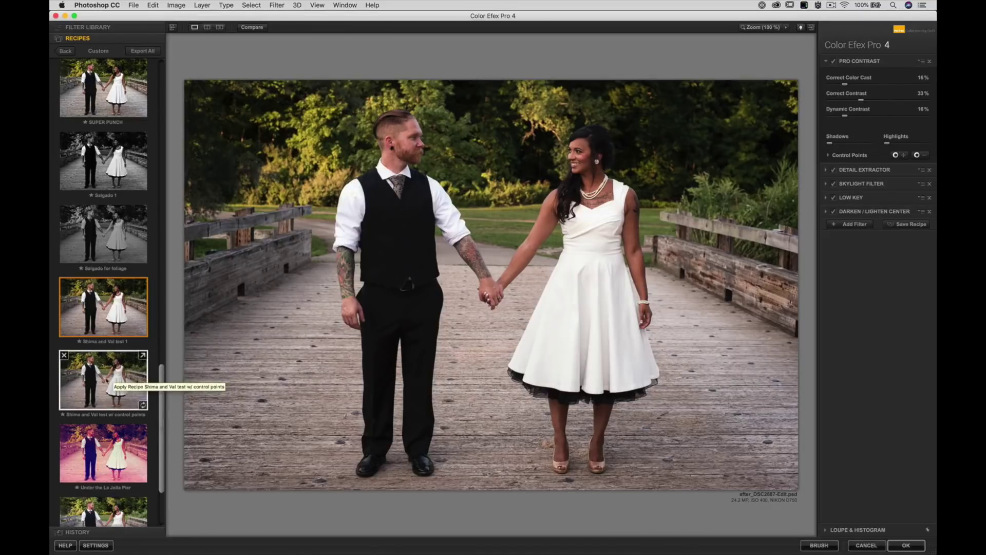
pyautogui.moveTo(113, 410)
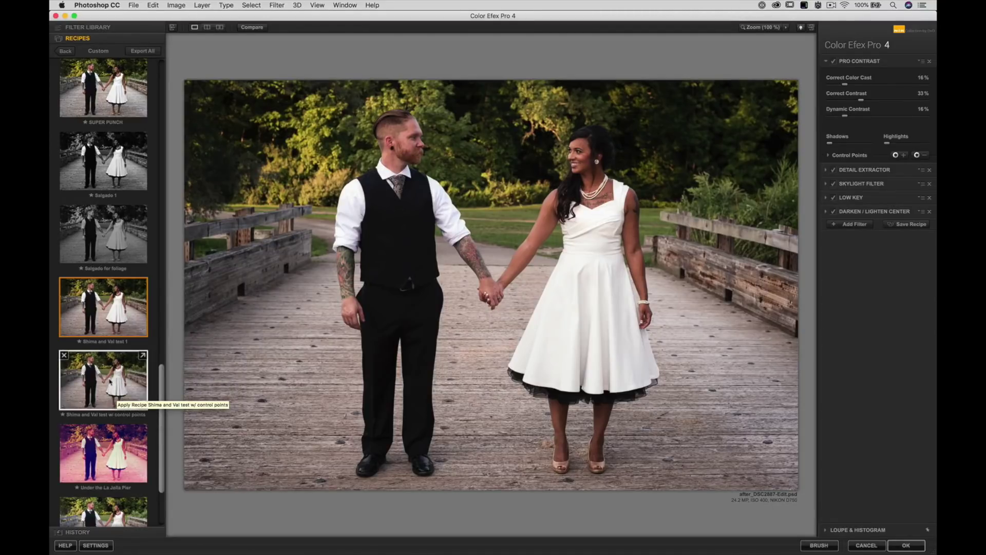
pyautogui.click(111, 381)
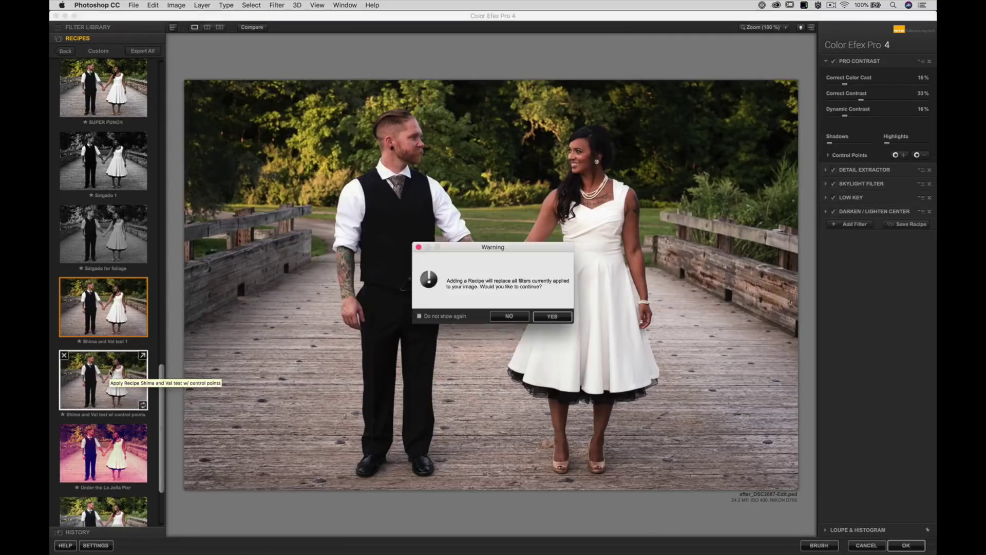
pyautogui.click(568, 321)
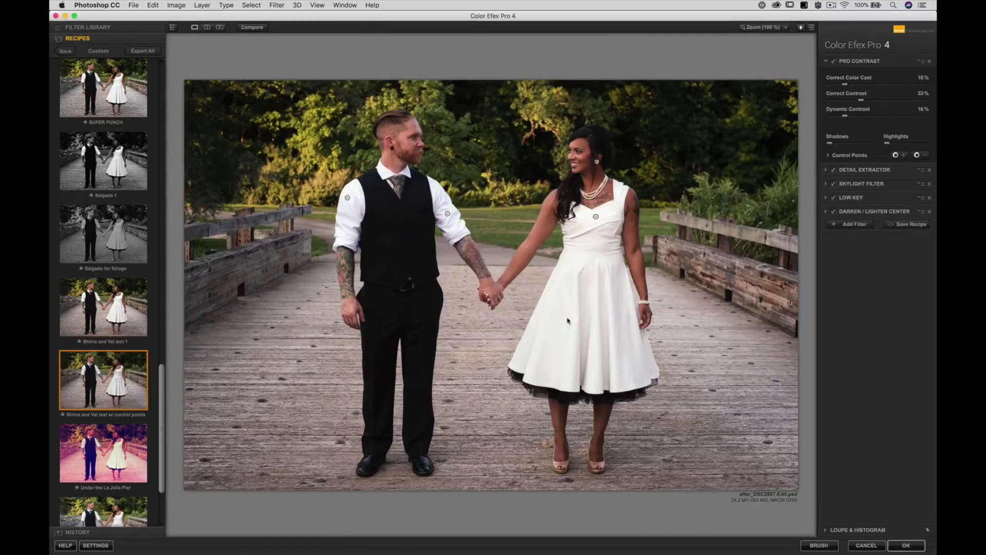
pyautogui.click(865, 170)
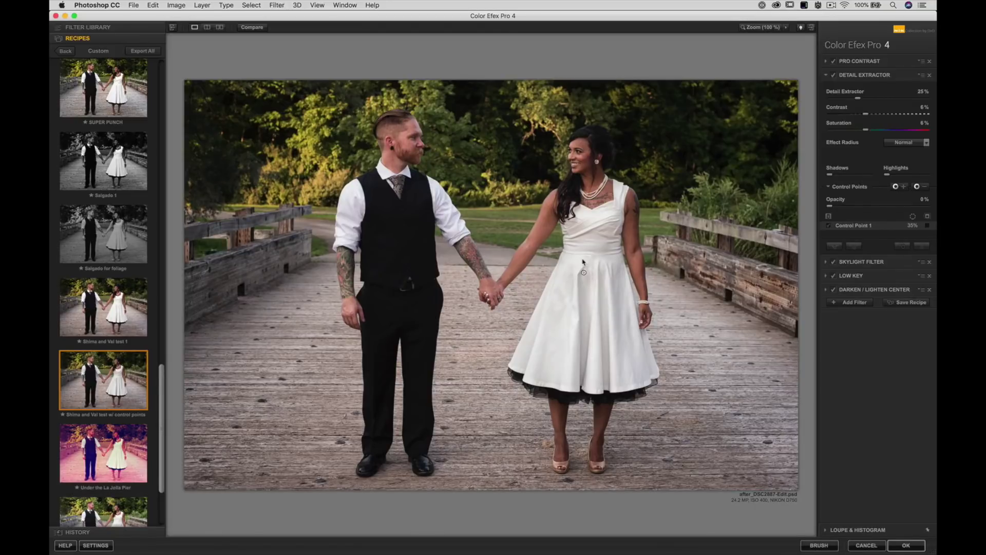
# Render the Color Efex Pro 4 result into the Photoshop document and switch to DxO PhotoLab 2.
pyautogui.click(906, 545)
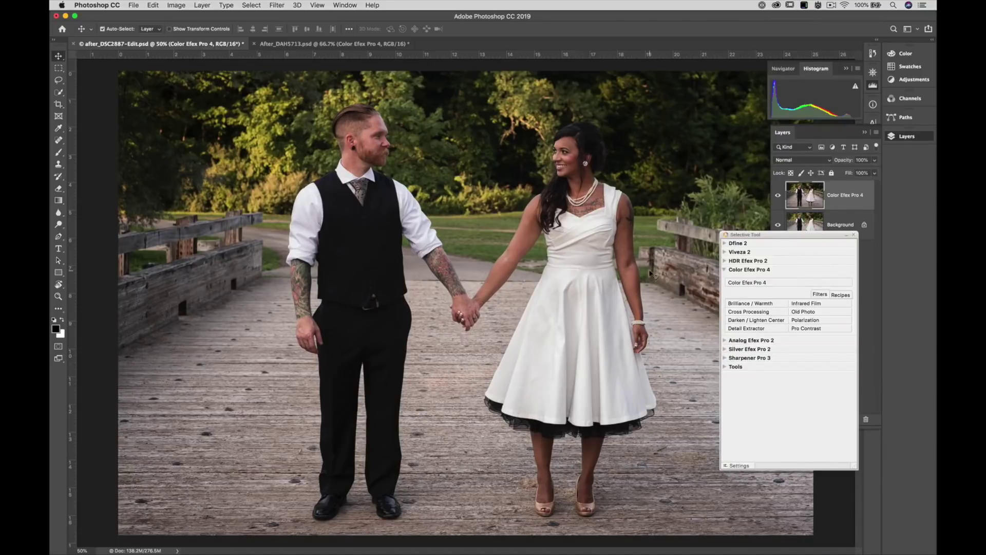
pyautogui.press('super+Tab')
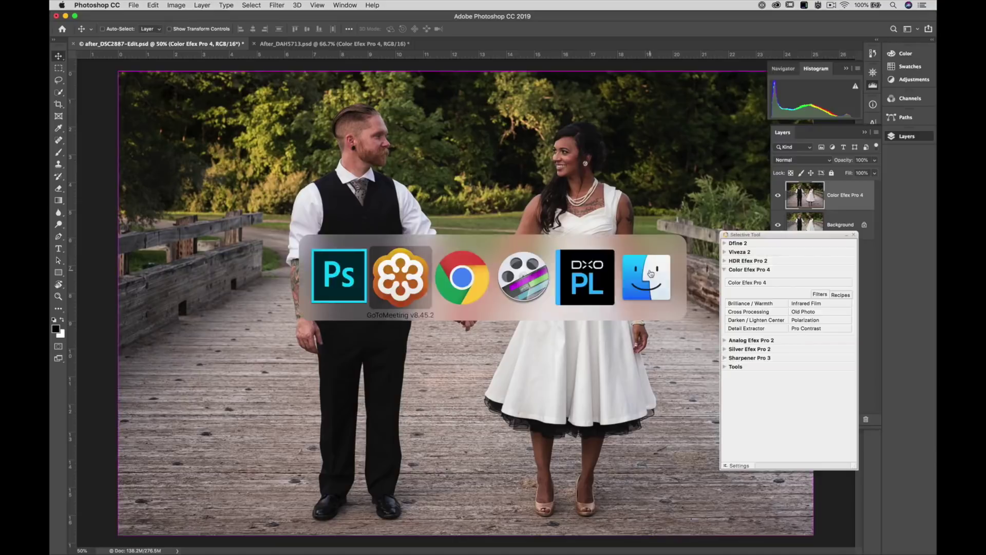
pyautogui.press('super+Tab')
pyautogui.press('super+Tab')
pyautogui.press('super+Tab')
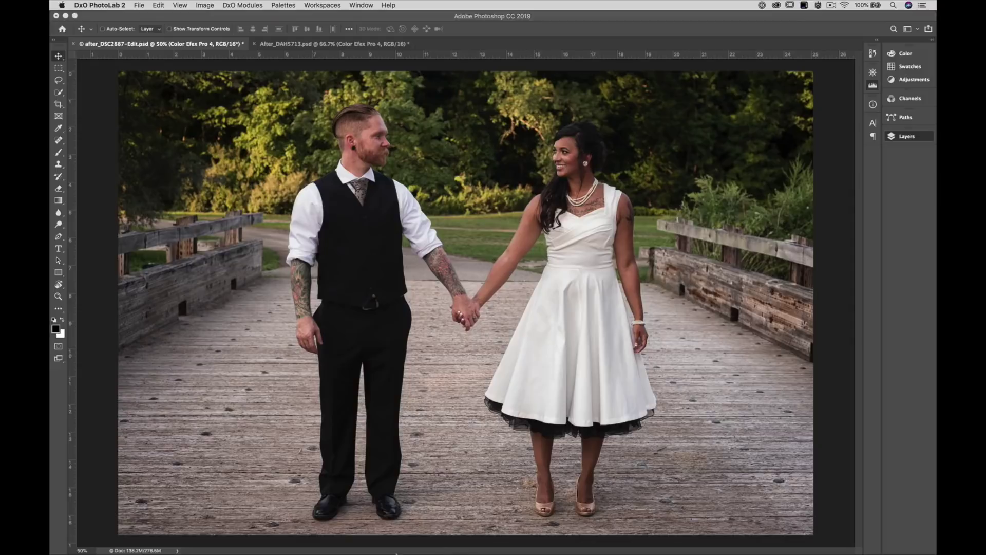
# Switch to DxO PhotoLab 2 and open the photo EWWL8220 copy.JPG from the misc folder.
pyautogui.moveTo(393, 544)
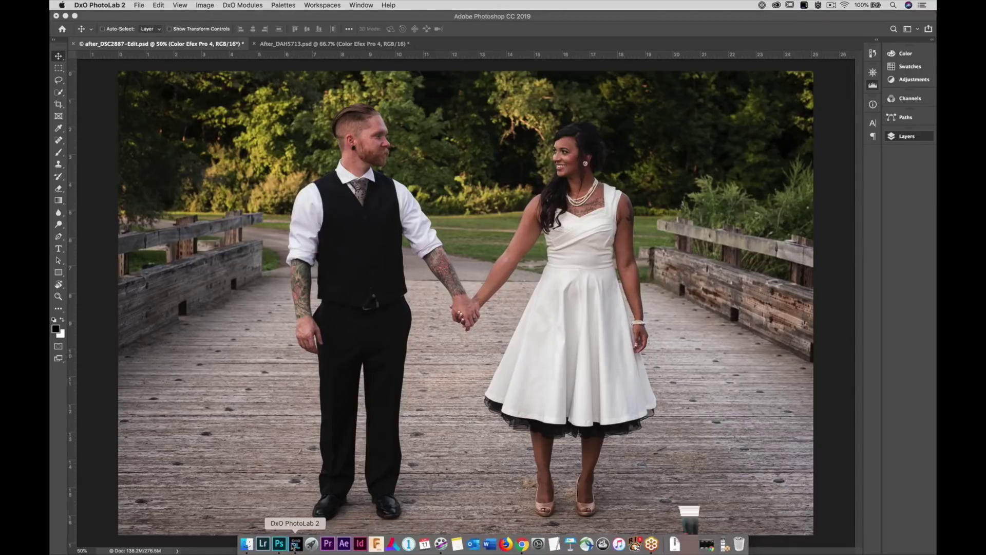
pyautogui.click(296, 543)
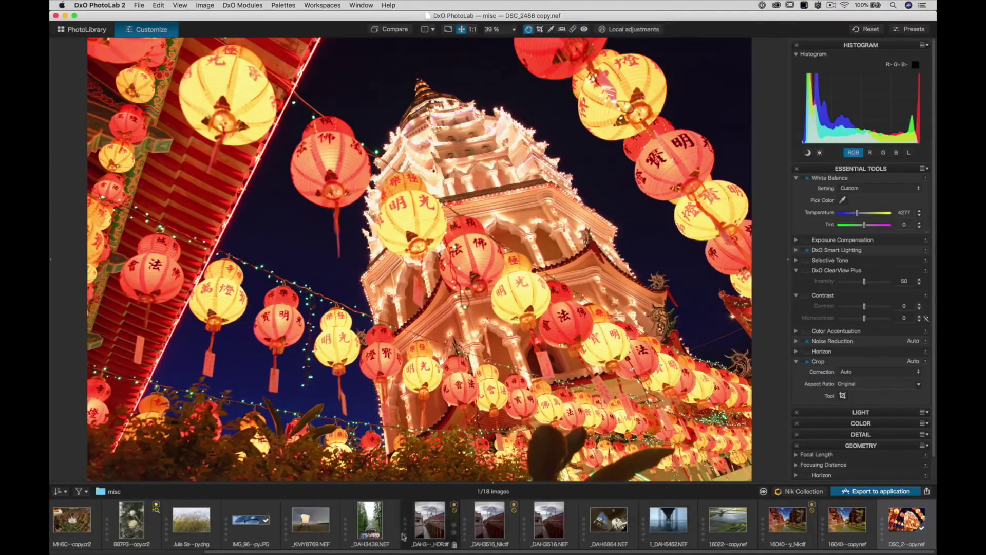
pyautogui.moveTo(399, 552); pyautogui.dragTo(172, 551)
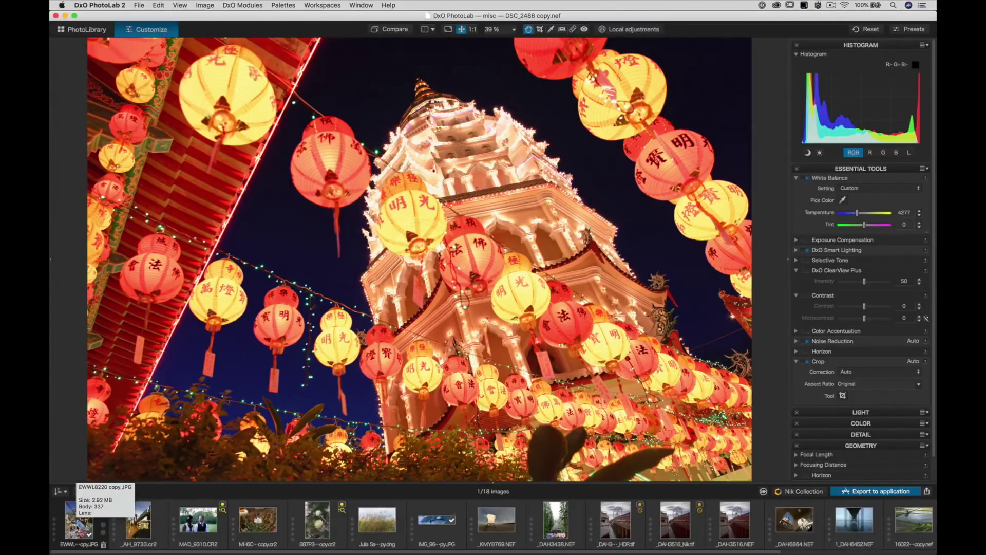
pyautogui.click(79, 520)
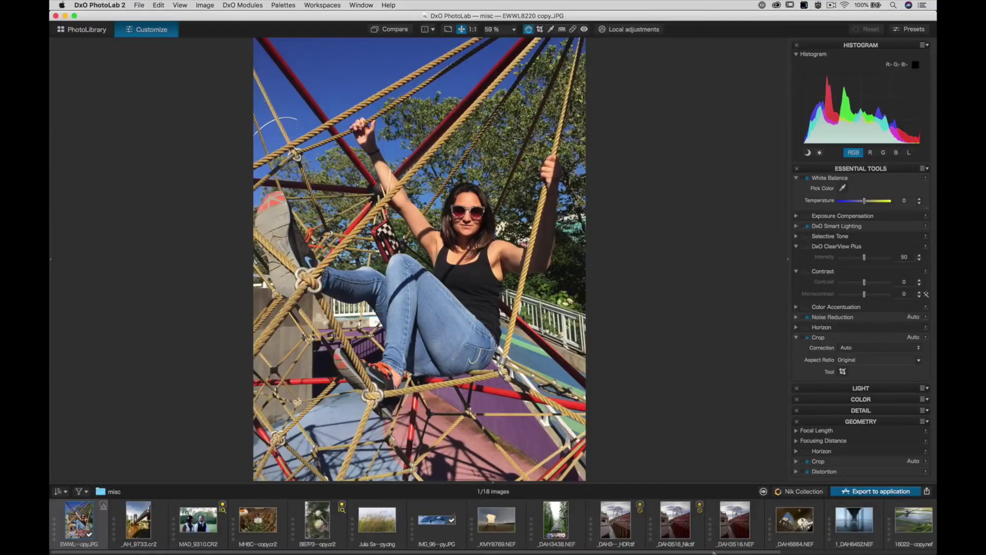
# Open the Bali rice field photo in Local adjustments and inspect the existing water control point's light, color and detail settings.
pyautogui.hscroll(5, 719, 534)
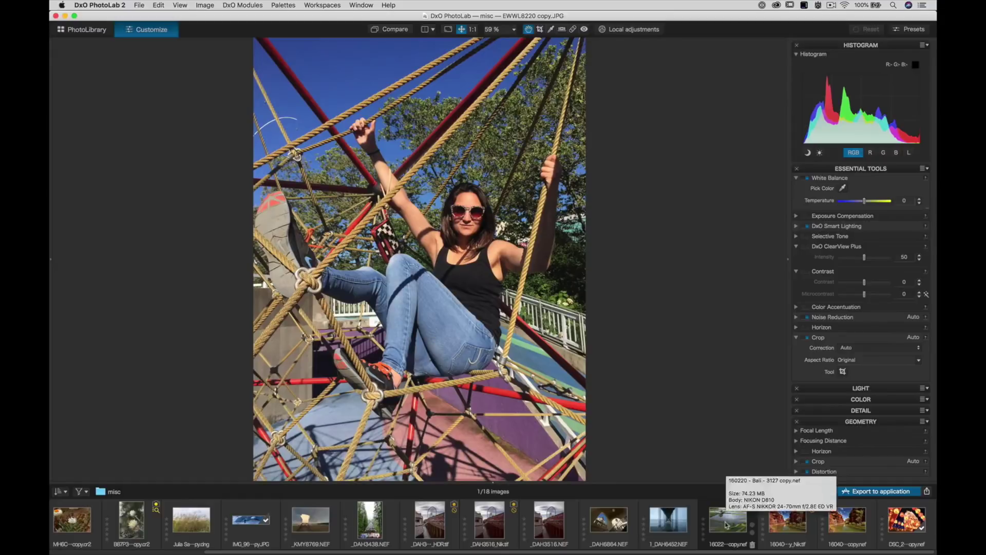
pyautogui.click(727, 522)
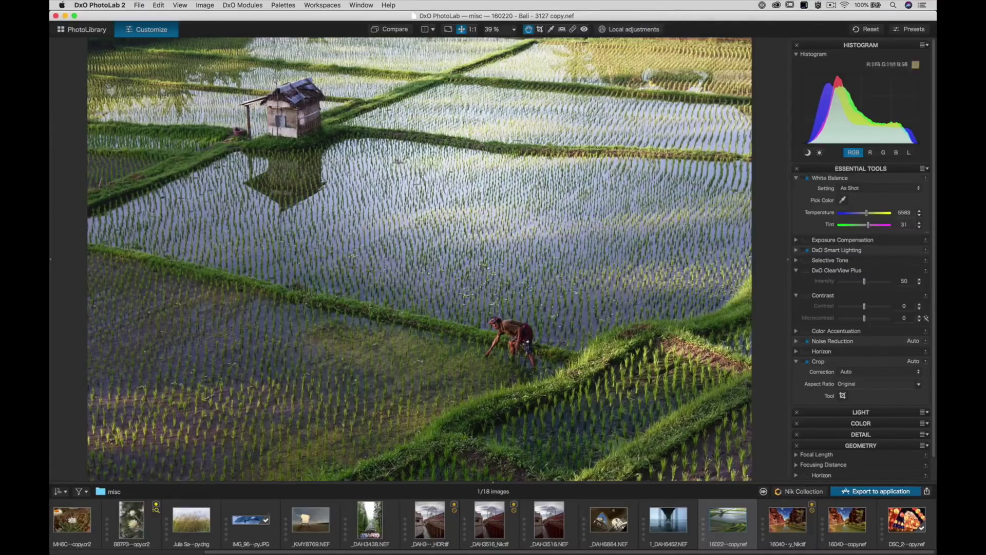
pyautogui.click(632, 30)
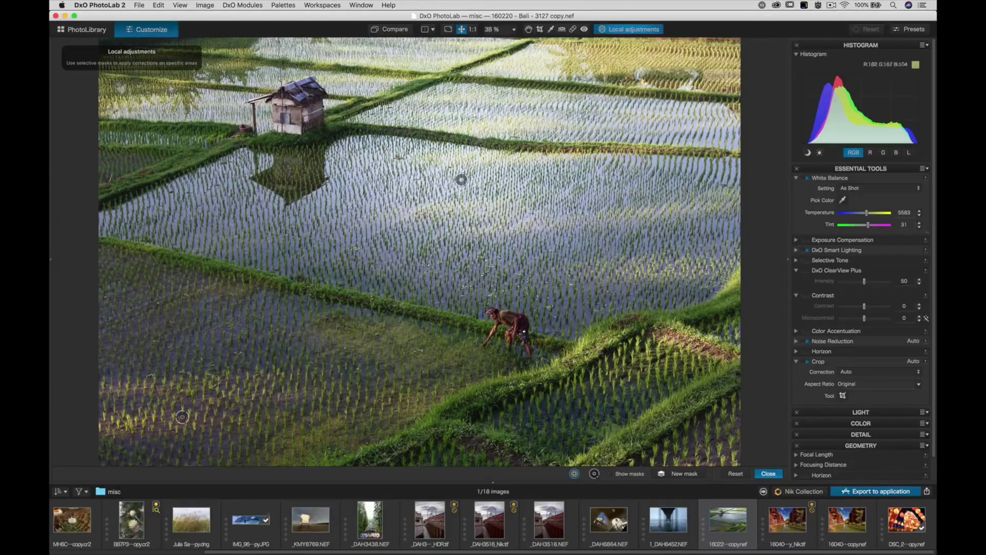
pyautogui.click(461, 179)
pyautogui.click(461, 180)
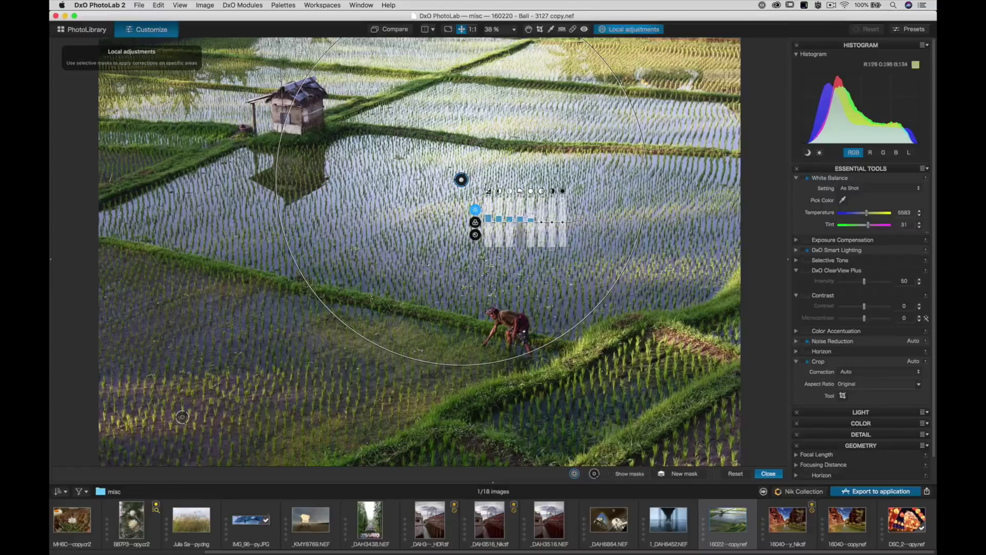
pyautogui.click(475, 222)
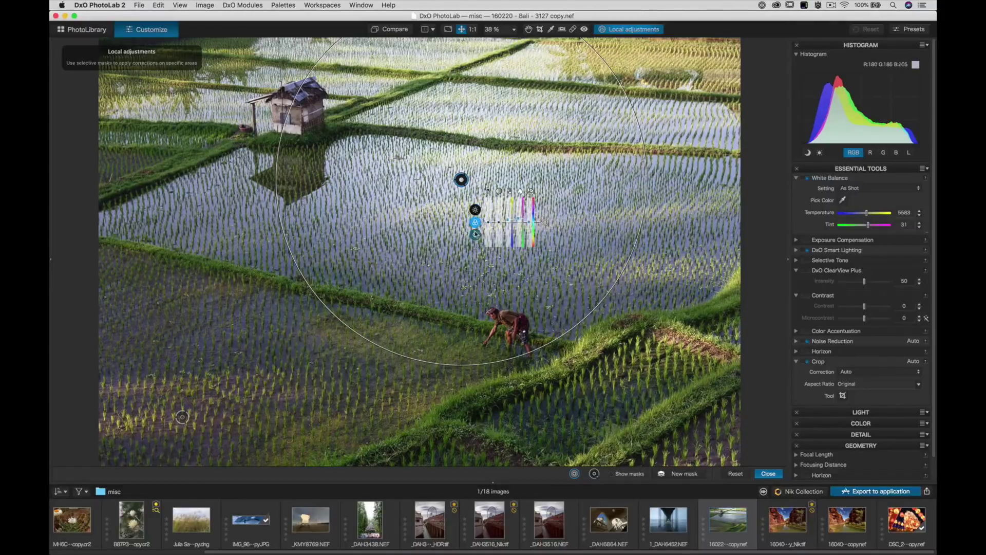
pyautogui.click(476, 235)
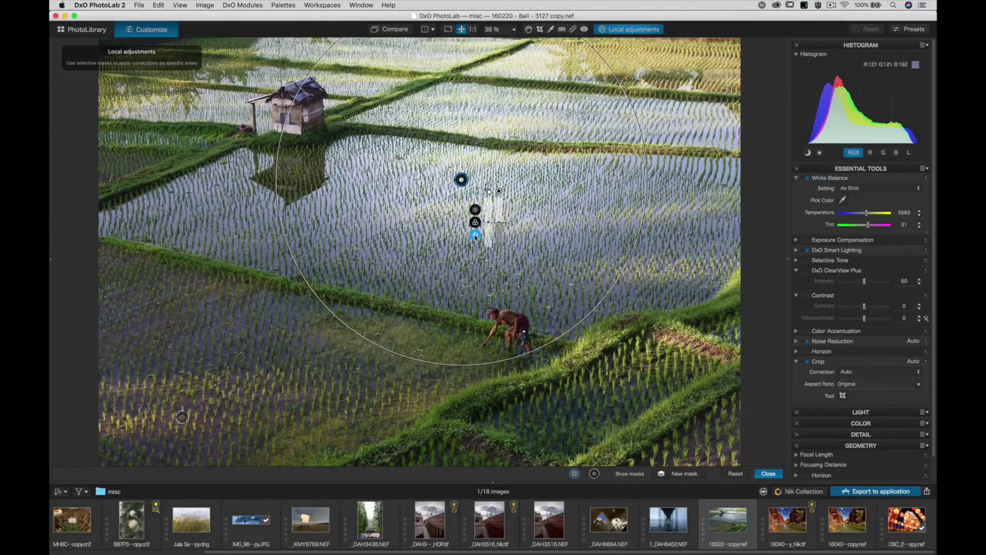
pyautogui.click(476, 209)
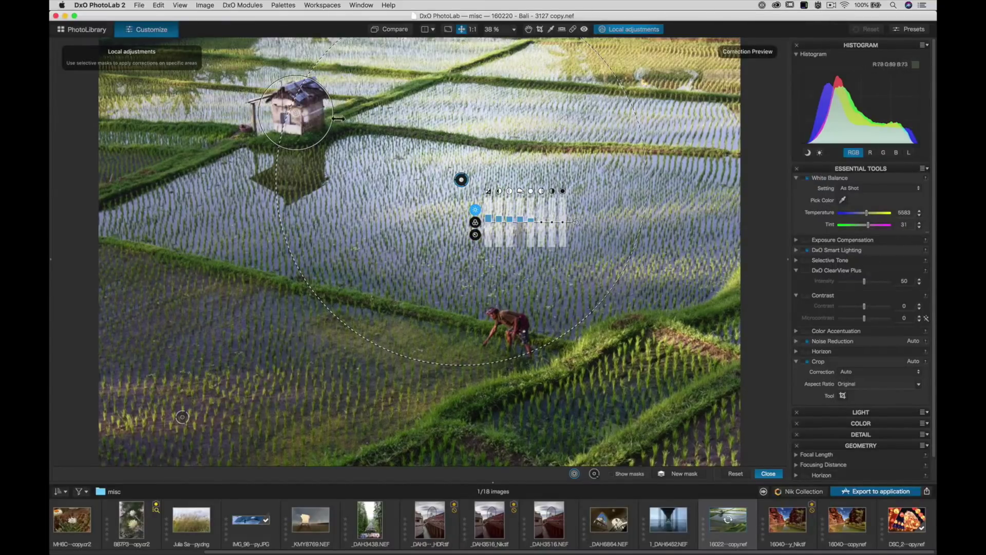
# Place a new control point on the hut, raise its contrast to about 14 and adjust its color settings.
pyautogui.click(677, 479)
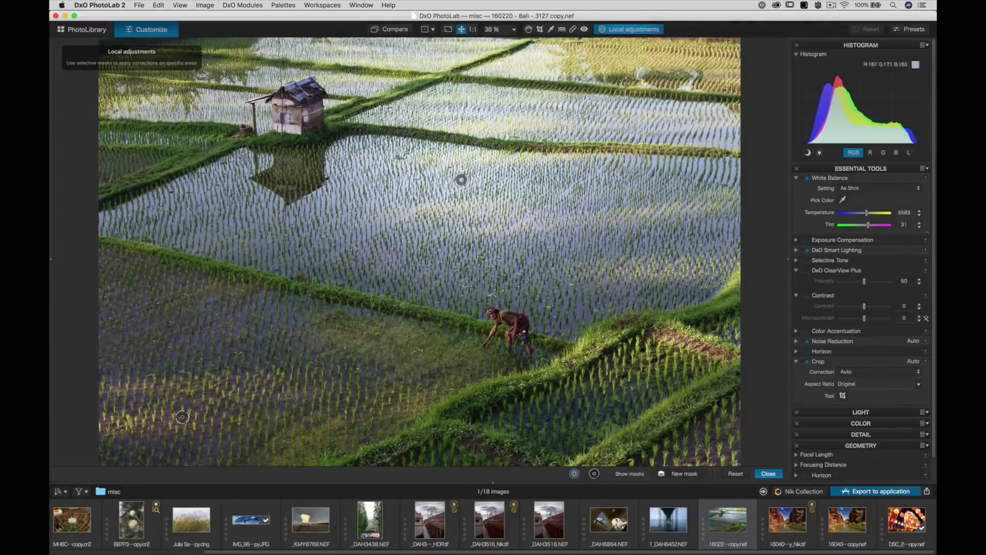
pyautogui.click(293, 114)
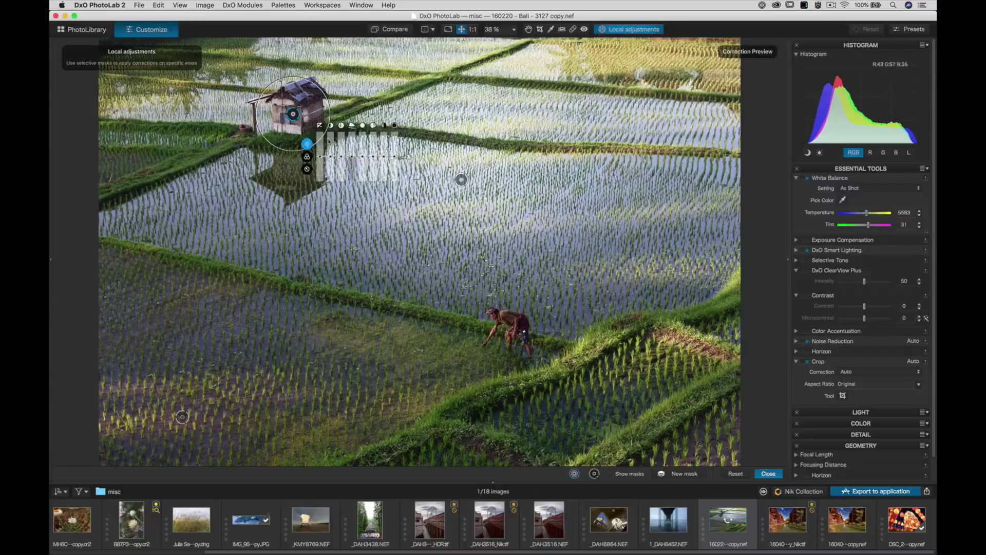
pyautogui.moveTo(321, 156)
pyautogui.mouseDown()
pyautogui.moveTo(320, 132)
pyautogui.moveTo(319, 174)
pyautogui.moveTo(319, 154)
pyautogui.mouseUp()
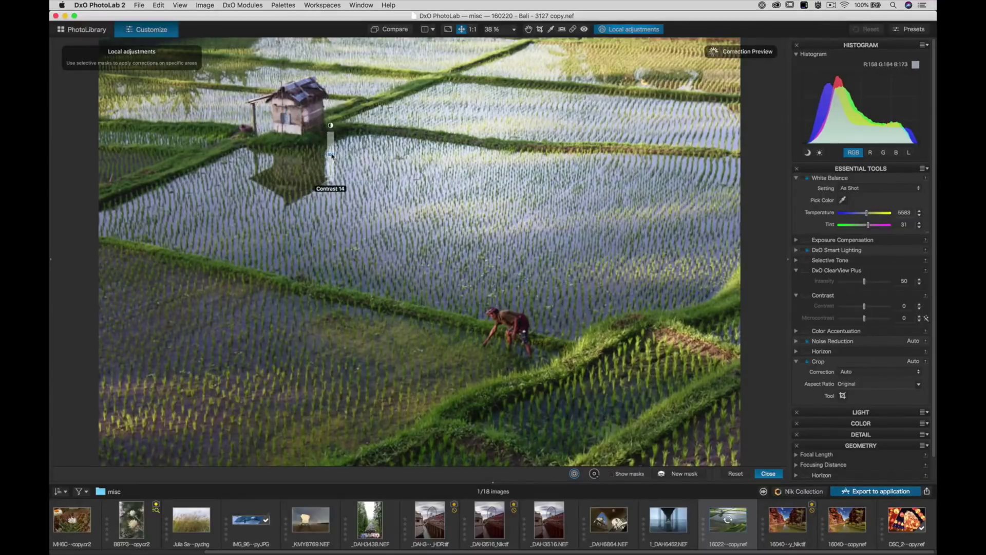
pyautogui.click(307, 156)
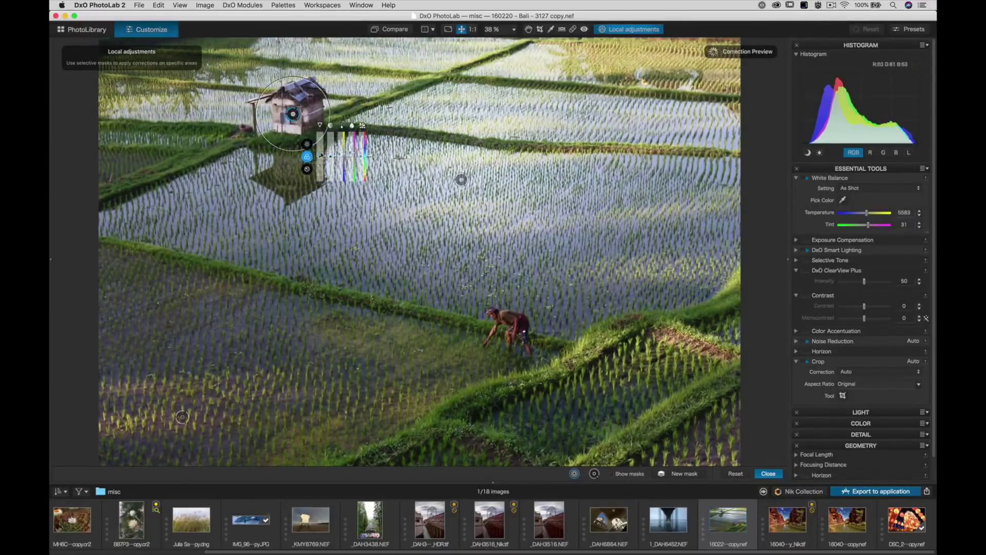
pyautogui.moveTo(320, 157); pyautogui.dragTo(331, 169)
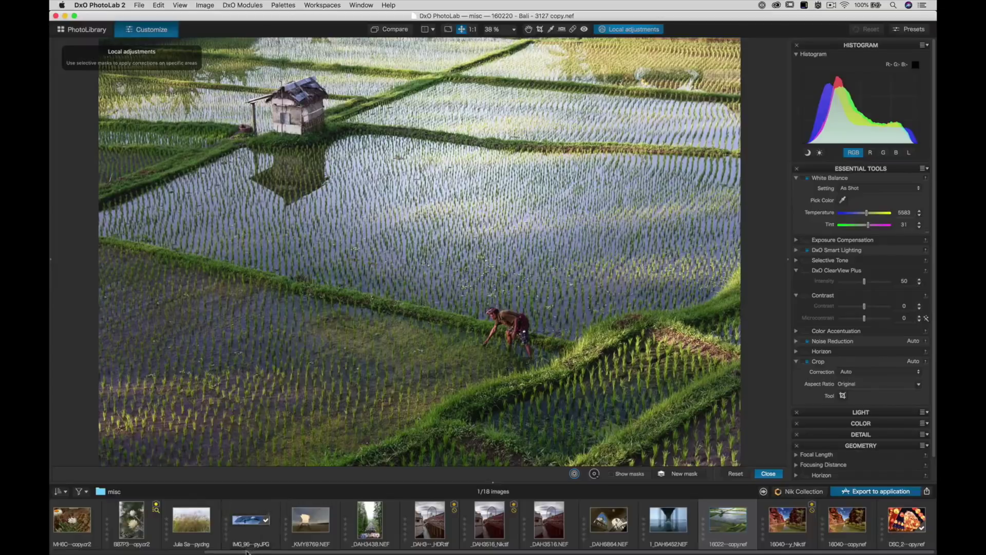
# Return to EWWL8220 copy.JPG and close Local adjustments.
pyautogui.hscroll(-6, 246, 535)
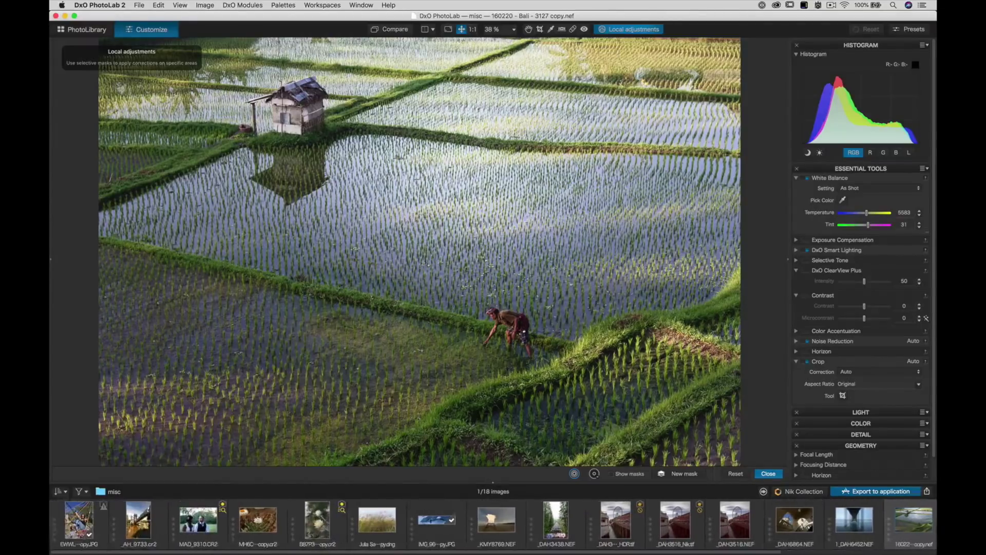
pyautogui.click(78, 525)
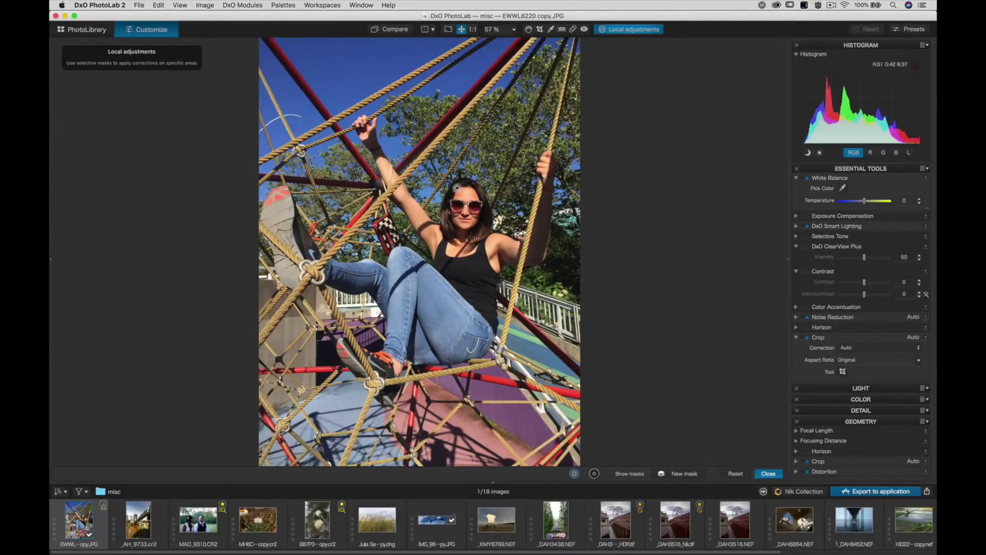
pyautogui.click(769, 473)
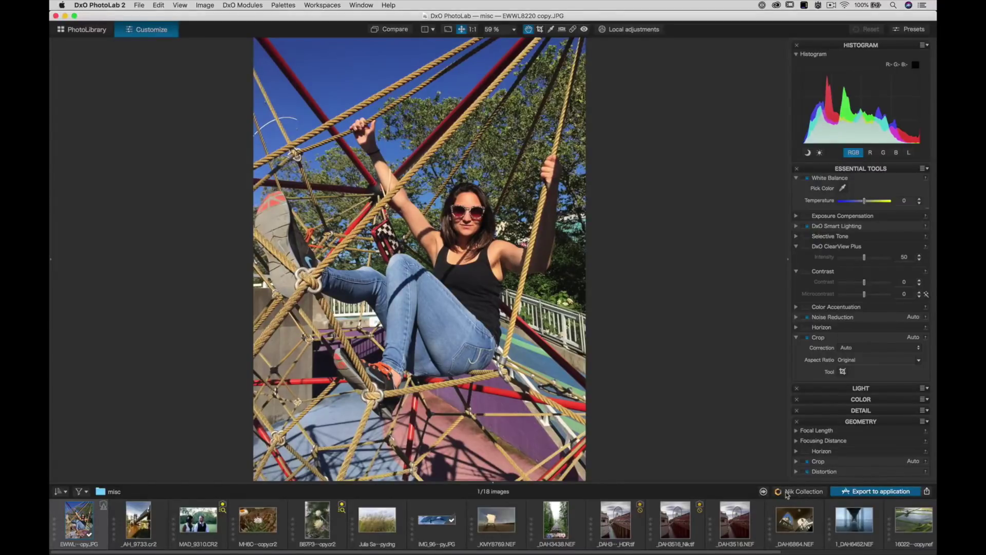
# Send the photo to Color Efex Pro 4 from the Nik Collection plugins and minimize the GoToWebinar control panel.
pyautogui.click(789, 494)
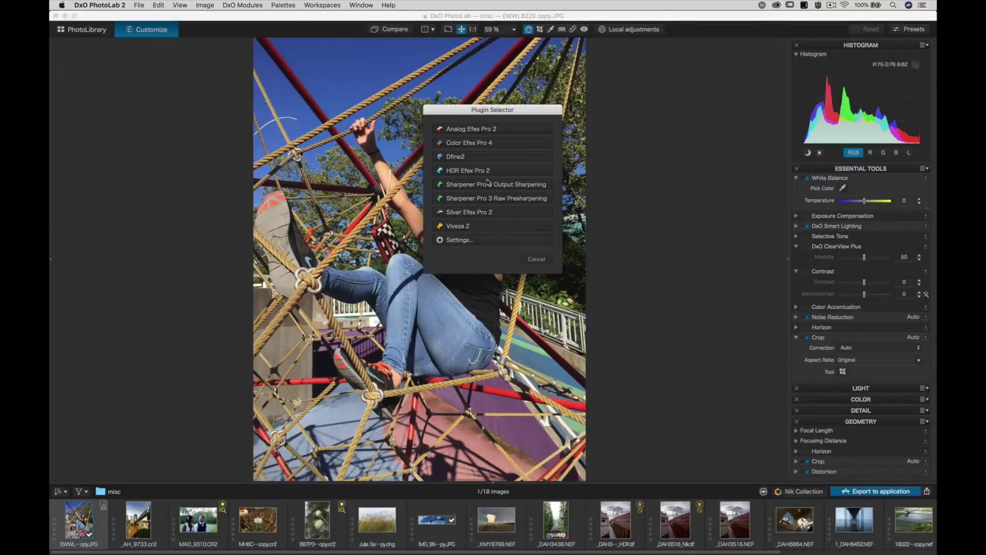
pyautogui.moveTo(457, 114); pyautogui.dragTo(638, 192)
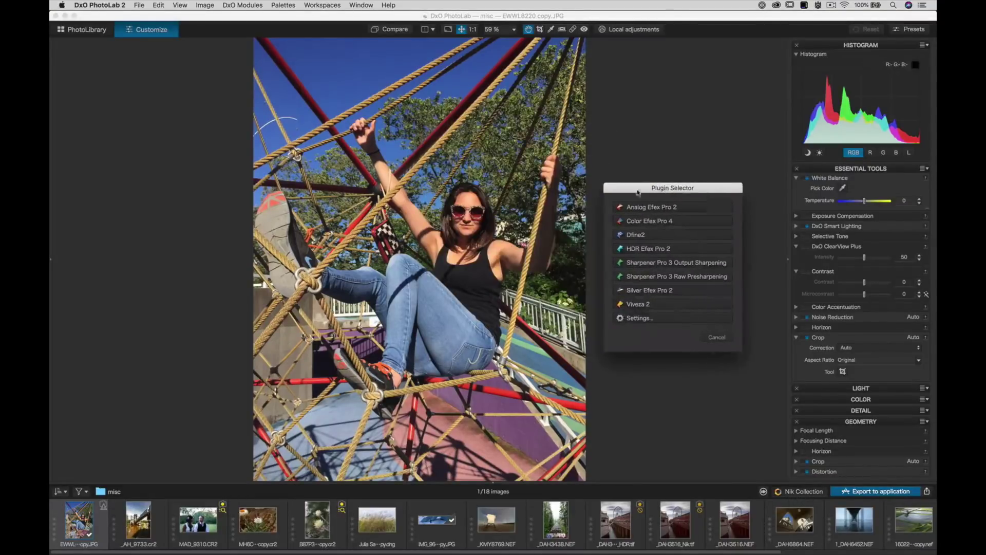
pyautogui.click(638, 222)
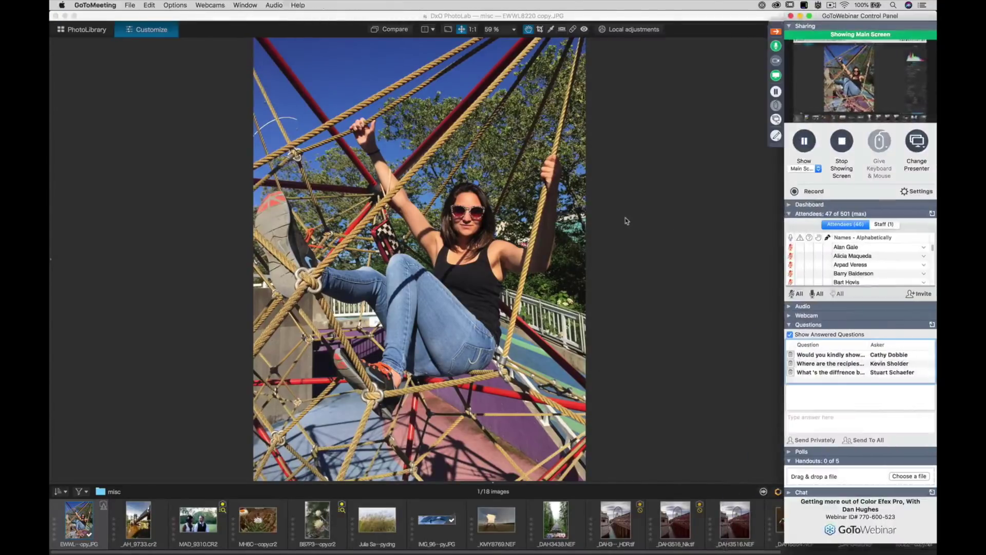
pyautogui.click(632, 184)
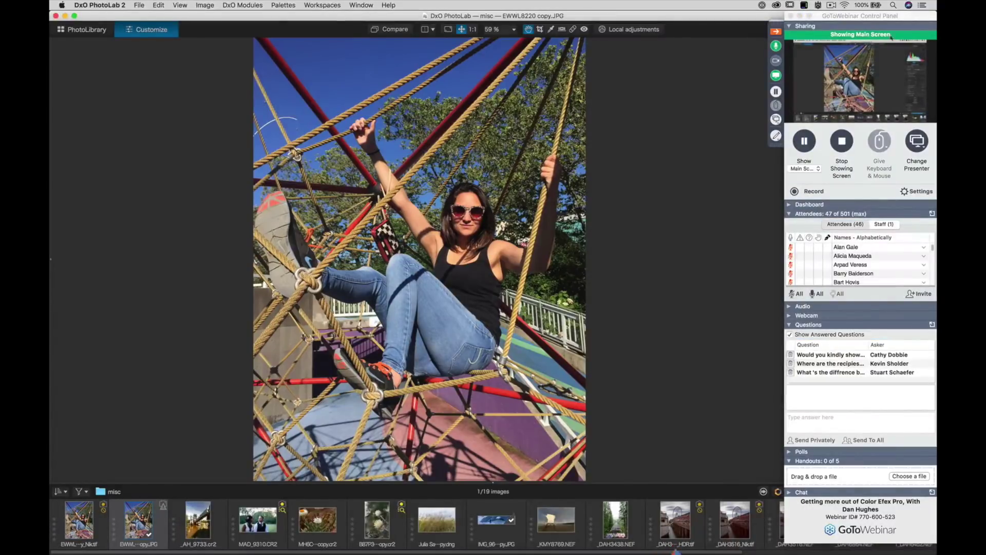
pyautogui.click(800, 16)
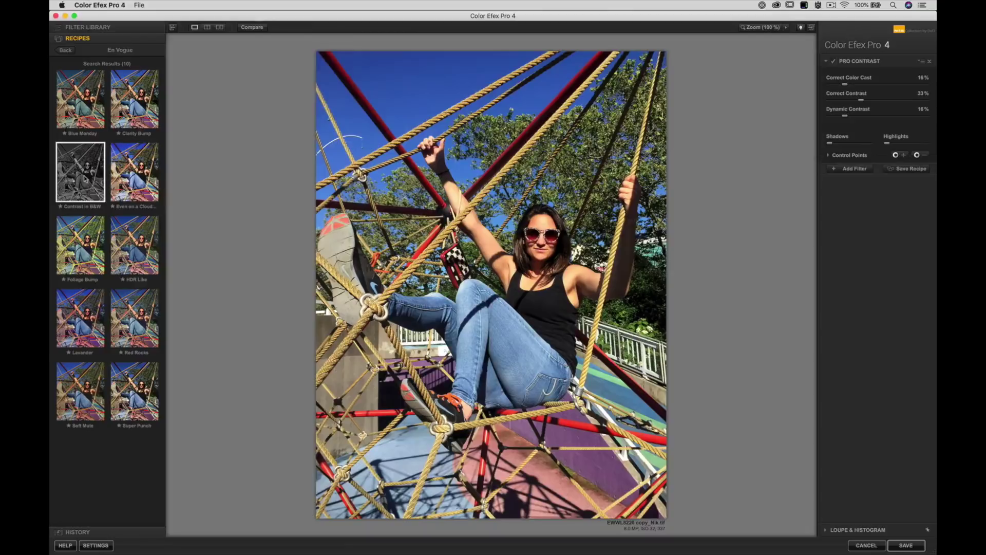
# Apply the En Vogue recipe Contrast in B&W and expand its B/W Conversion filter.
pyautogui.click(85, 179)
pyautogui.click(552, 316)
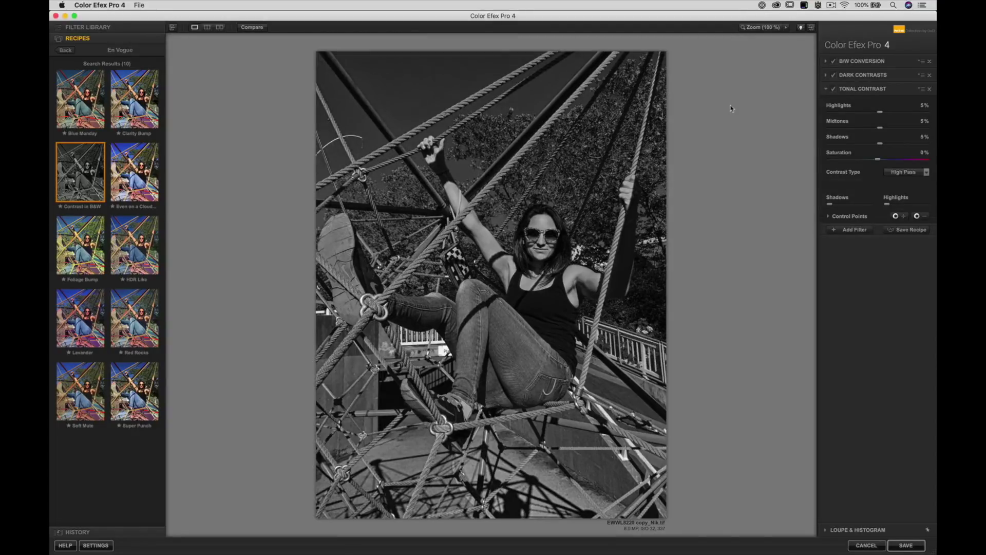
pyautogui.click(879, 62)
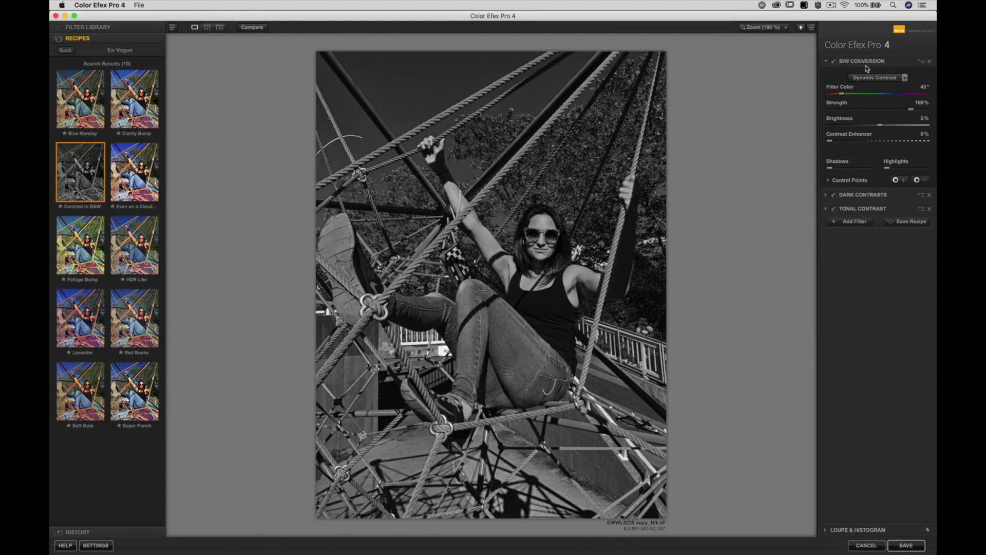
# Compare the B/W Conversion and Tonal Enhancer methods in the B/W Conversion filter, returning to Dynamic Contrast.
pyautogui.click(905, 78)
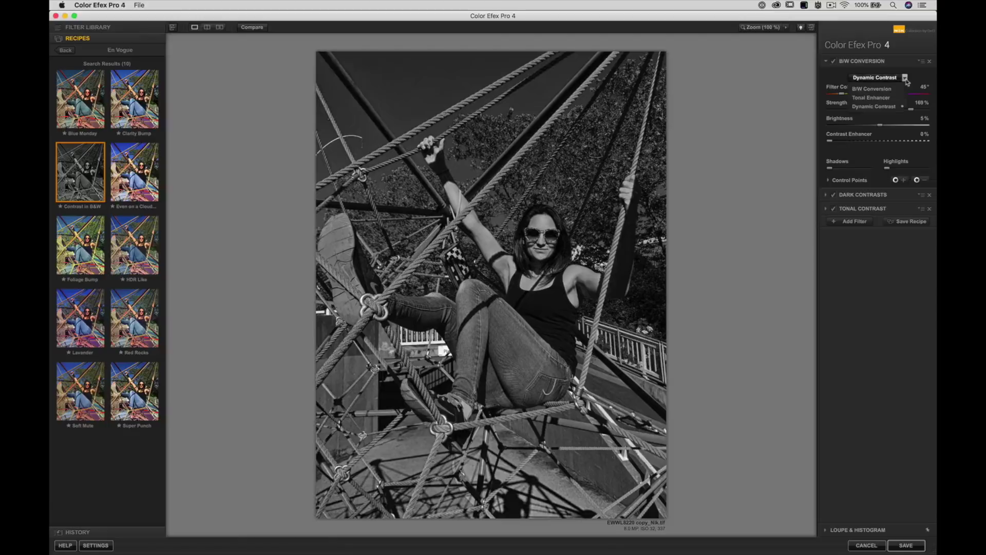
pyautogui.click(896, 89)
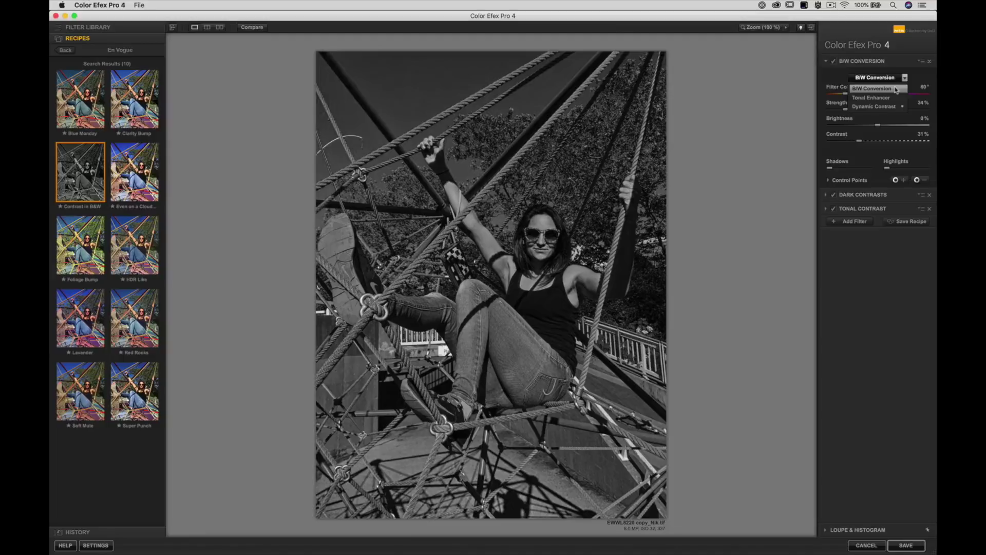
pyautogui.click(891, 98)
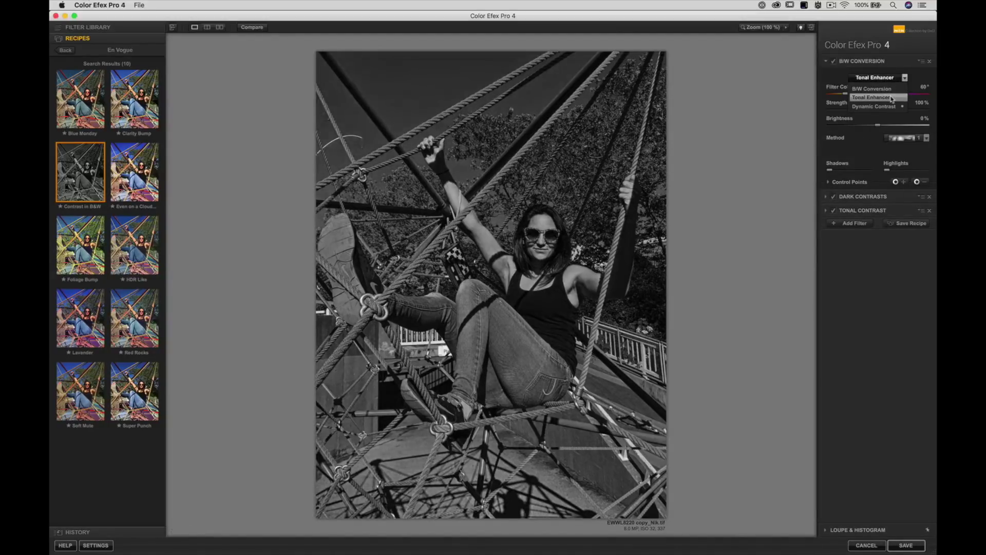
pyautogui.click(888, 107)
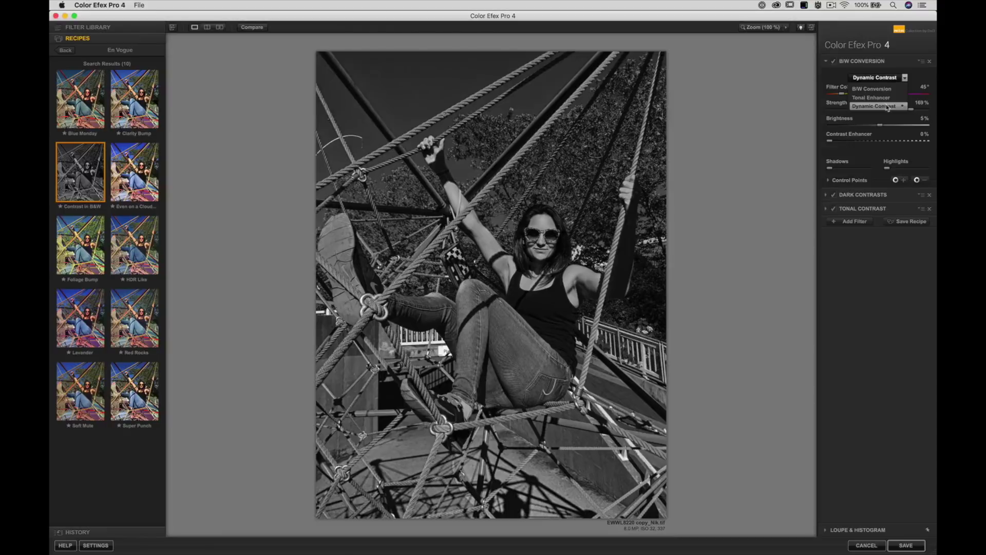
pyautogui.click(889, 107)
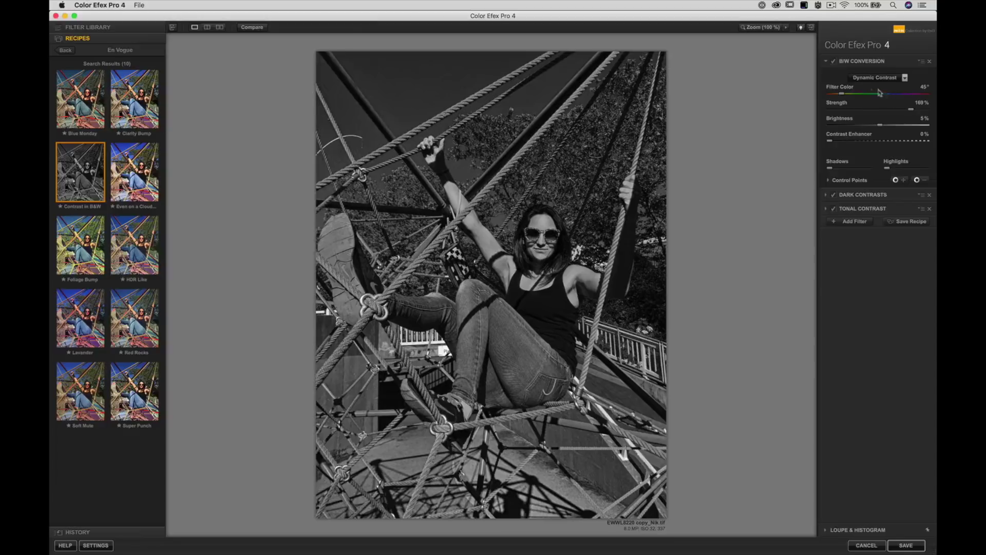
# Set B/W Conversion's Filter Color to 44°, Strength to 153% and Contrast Enhancer to 19%, and compare with the original photo.
pyautogui.moveTo(842, 96)
pyautogui.mouseDown()
pyautogui.moveTo(894, 99)
pyautogui.moveTo(847, 100)
pyautogui.mouseUp()
pyautogui.moveTo(846, 96)
pyautogui.mouseDown()
pyautogui.moveTo(913, 102)
pyautogui.moveTo(844, 99)
pyautogui.mouseUp()
pyautogui.moveTo(845, 95); pyautogui.dragTo(843, 96)
pyautogui.moveTo(914, 110)
pyautogui.mouseDown()
pyautogui.moveTo(866, 109)
pyautogui.moveTo(905, 118)
pyautogui.mouseUp()
pyautogui.moveTo(842, 145); pyautogui.dragTo(851, 147)
pyautogui.click(253, 27)
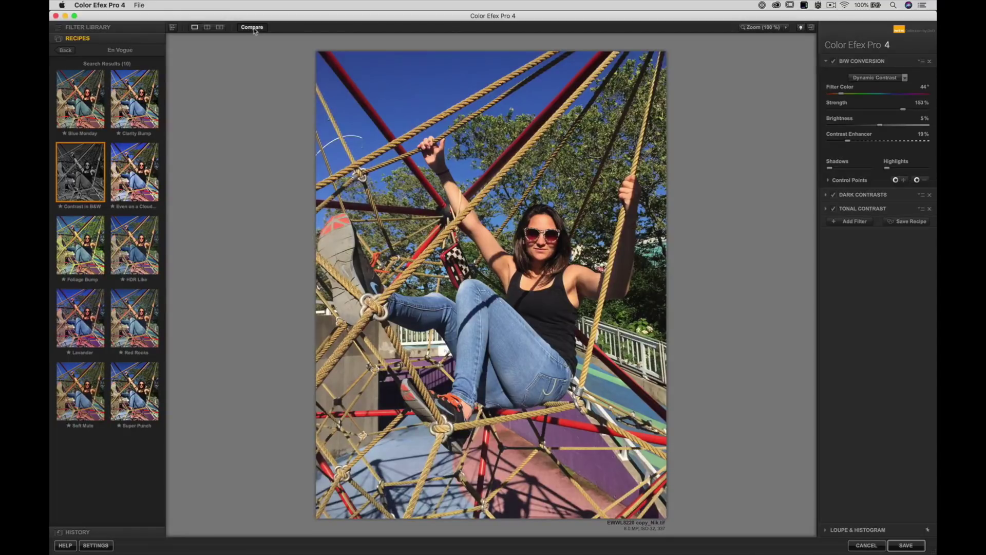
pyautogui.click(253, 29)
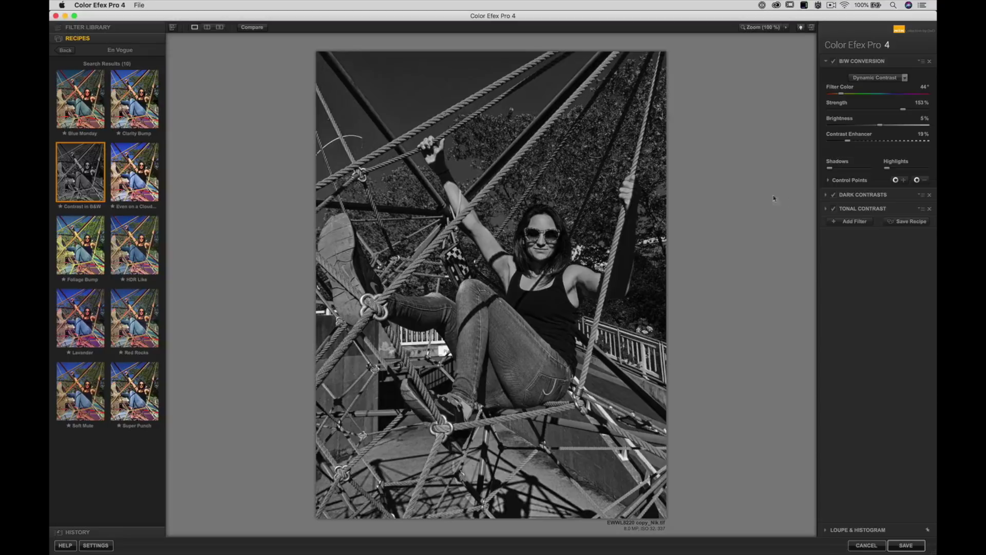
# Add the Darken / Lighten Center filter to the black-and-white filter stack.
pyautogui.click(846, 226)
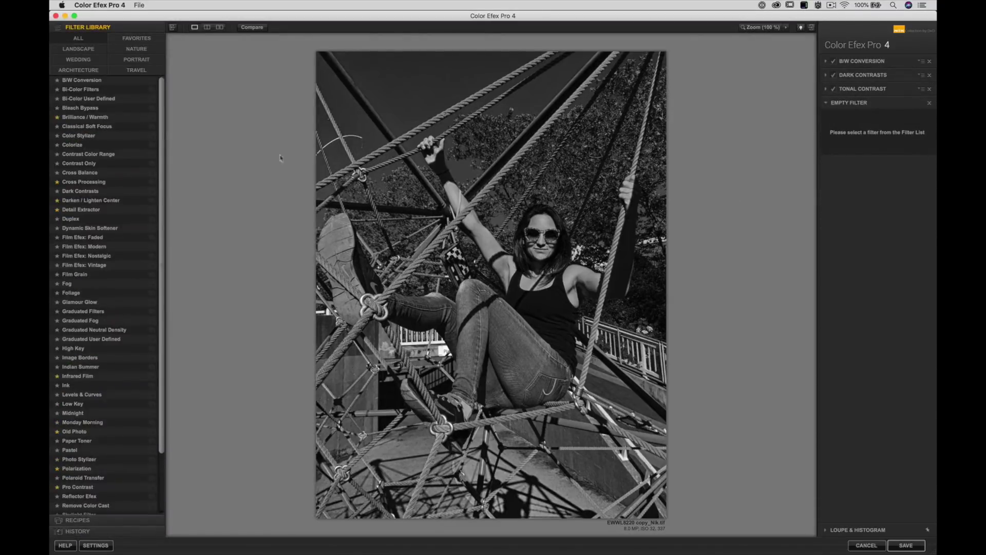
pyautogui.click(93, 202)
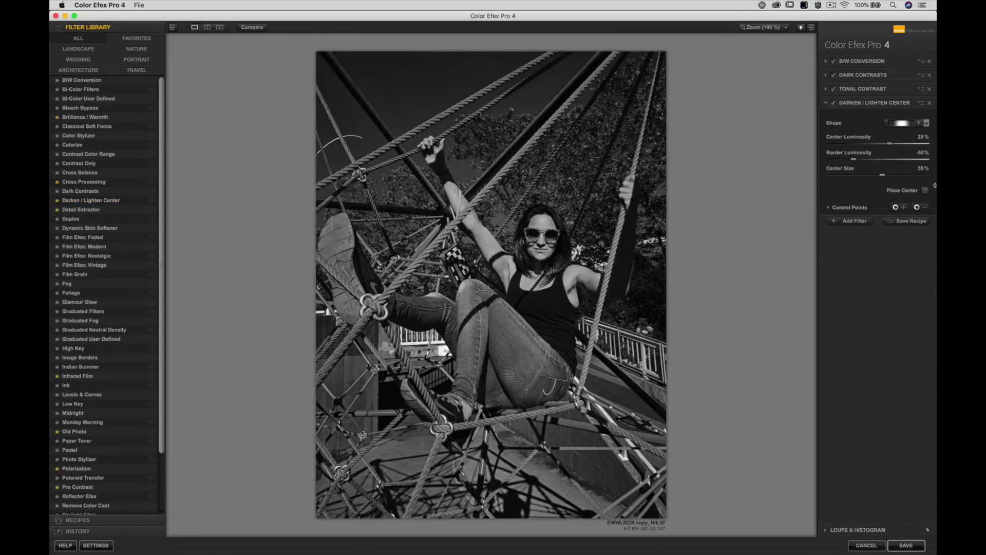
# Set the Darken / Lighten Center filter's Center Luminosity to 41% and Border Luminosity to -66%.
pyautogui.moveTo(854, 160); pyautogui.dragTo(840, 161)
pyautogui.moveTo(890, 143); pyautogui.dragTo(900, 147)
pyautogui.moveTo(841, 160); pyautogui.dragTo(849, 160)
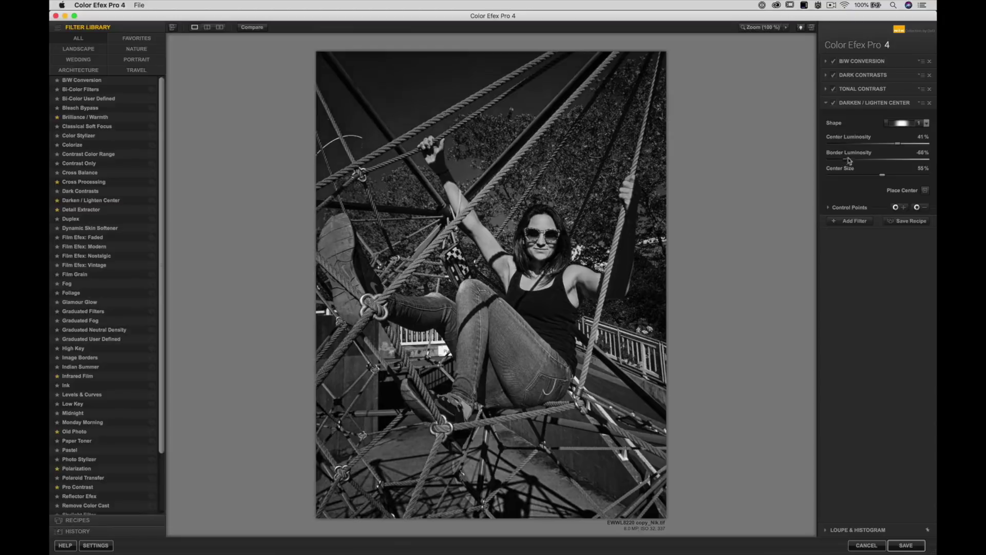
# Set the Dark Contrasts filter's Contrast to -73%, reopen the Darken / Lighten Center settings and compare with the original photo.
pyautogui.click(855, 76)
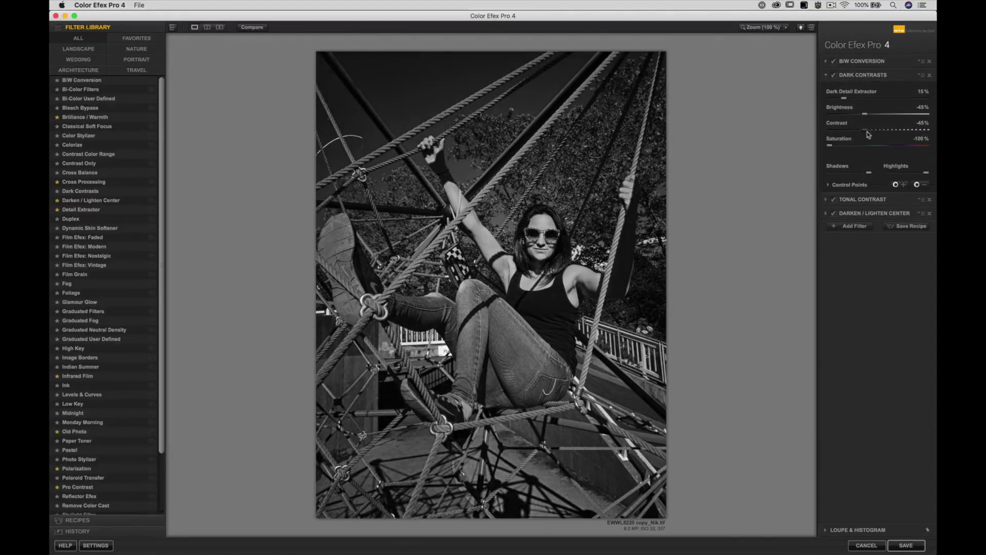
pyautogui.moveTo(866, 130); pyautogui.dragTo(847, 131)
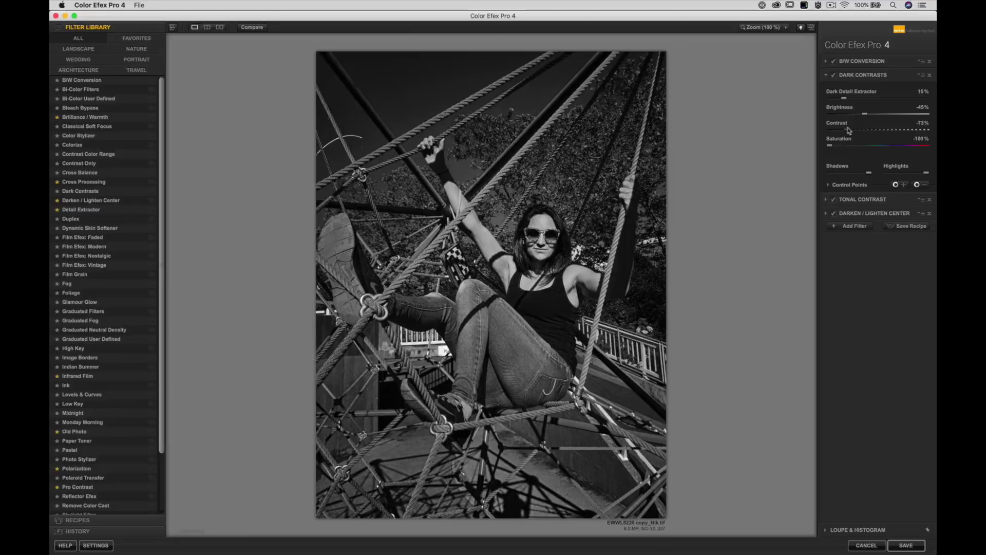
pyautogui.click(872, 212)
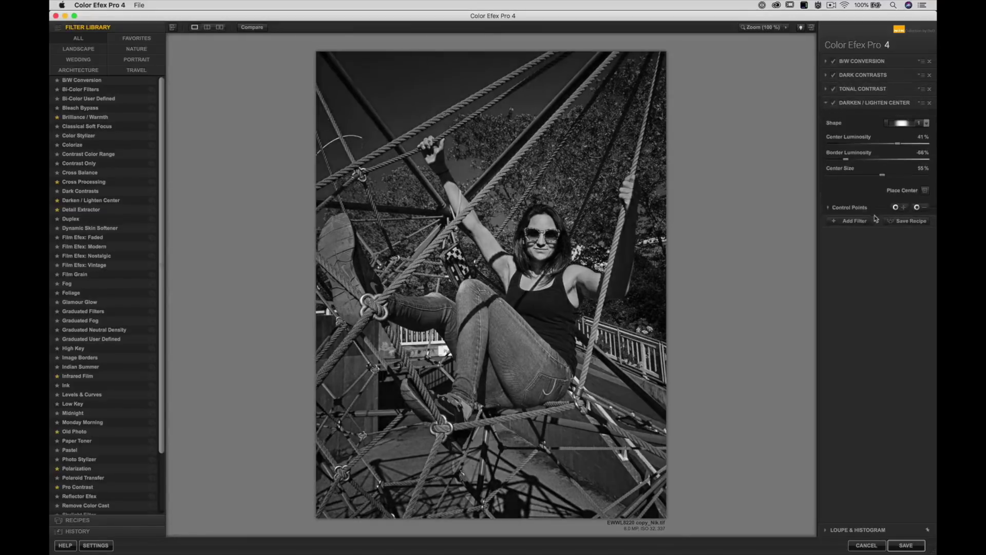
pyautogui.click(256, 28)
pyautogui.click(255, 29)
# Add an empty filter slot and stack the En Vogue recipe Red Rocks on top of the black-and-white filters.
pyautogui.click(849, 223)
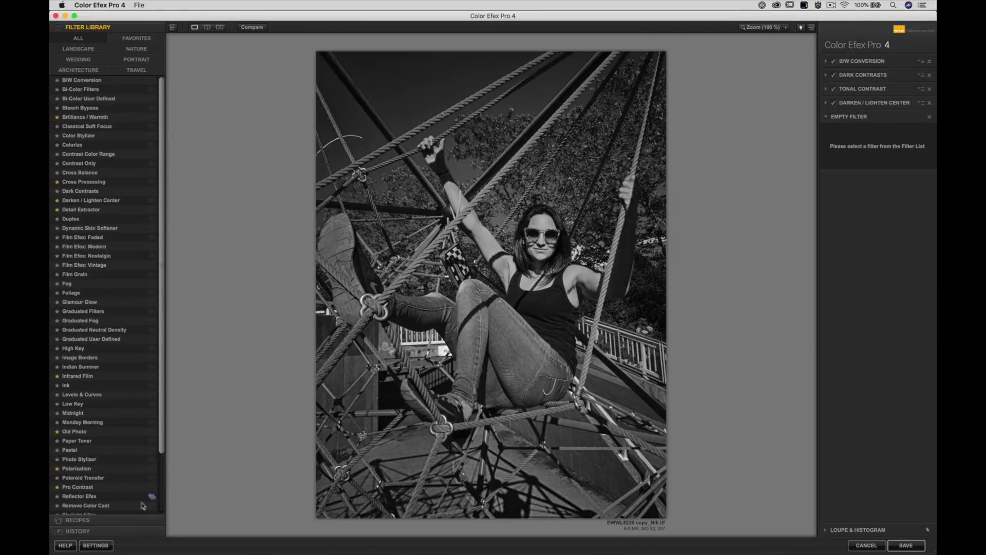
pyautogui.click(102, 522)
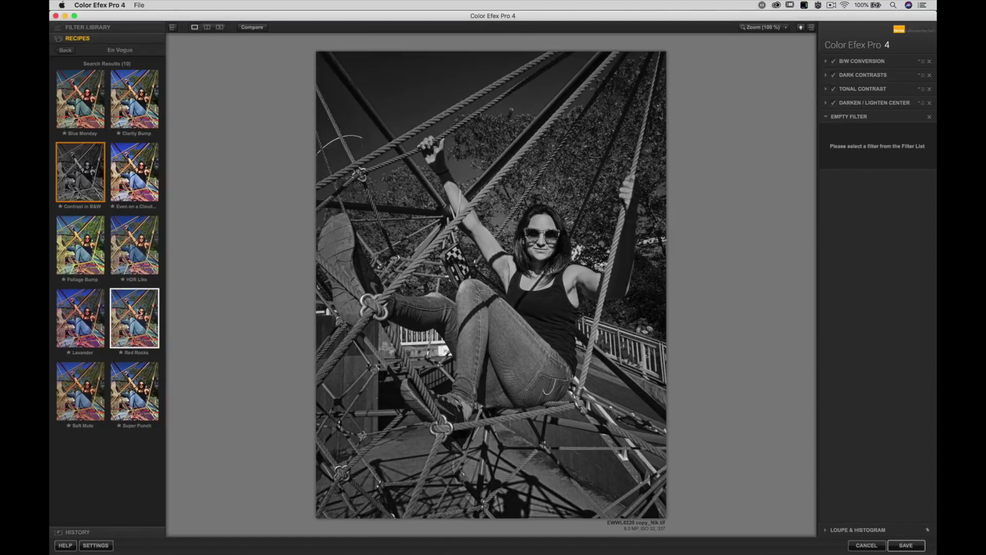
pyautogui.click(135, 316)
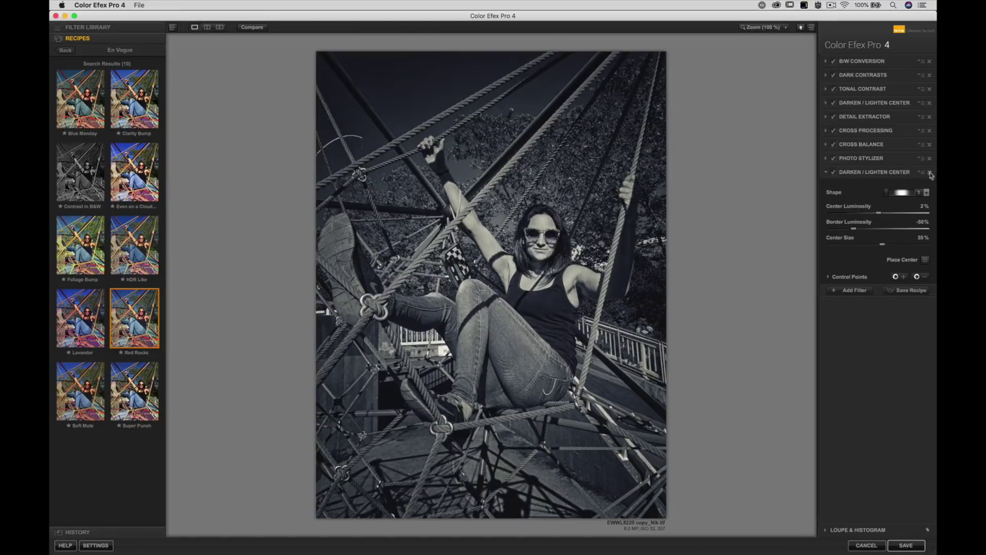
# Remove every filter from the stack, from the last Darken / Lighten Center back to B/W Conversion.
pyautogui.click(930, 173)
pyautogui.click(930, 159)
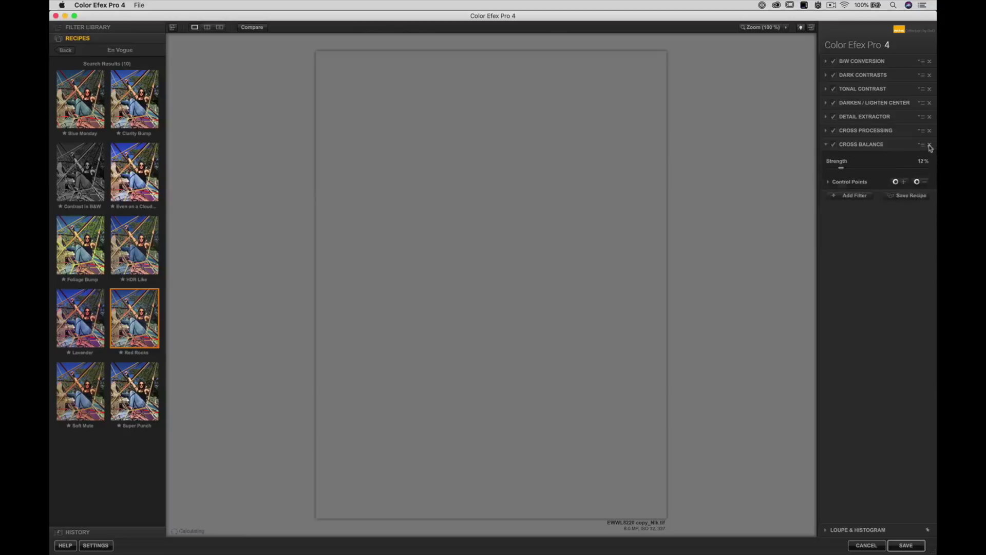
pyautogui.click(930, 145)
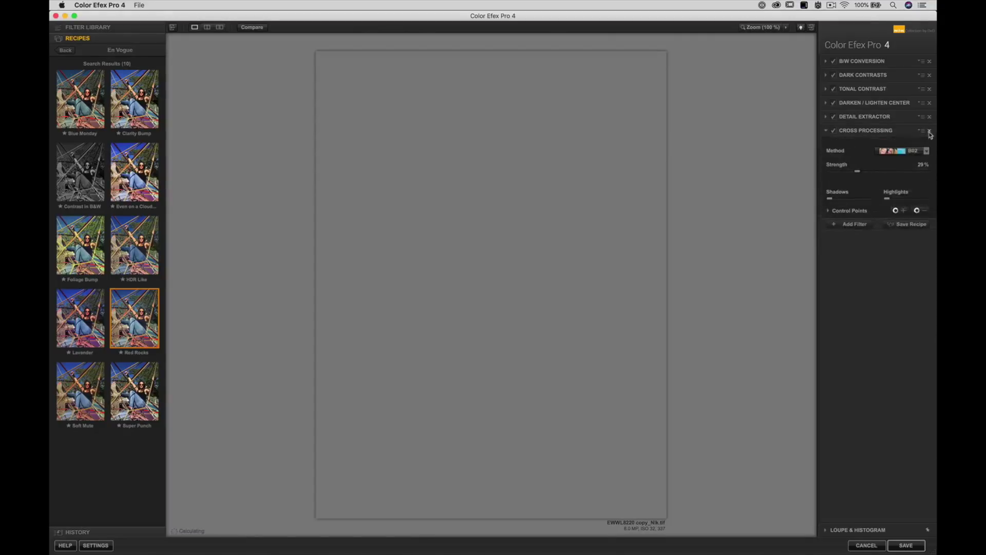
pyautogui.click(930, 130)
pyautogui.click(930, 117)
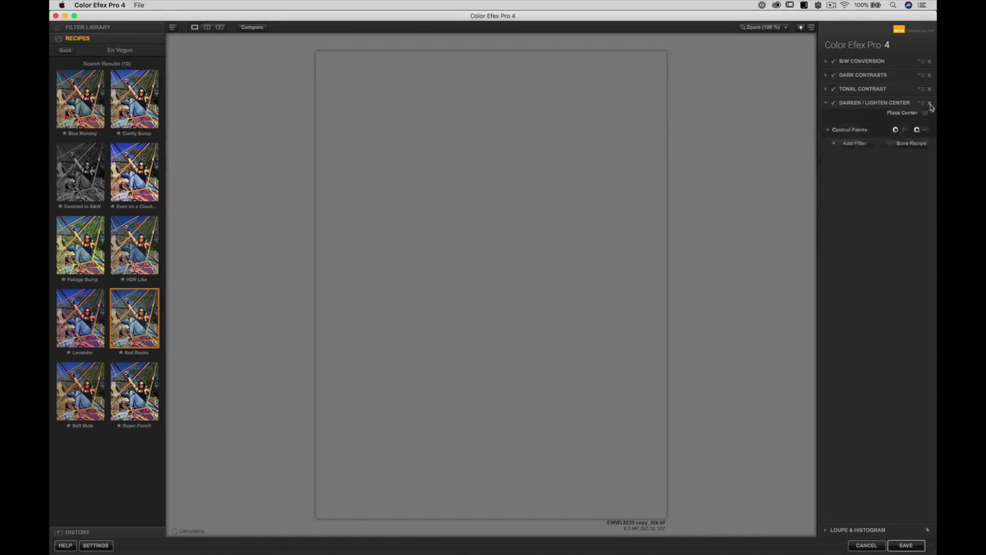
pyautogui.click(930, 102)
pyautogui.click(929, 89)
pyautogui.click(929, 75)
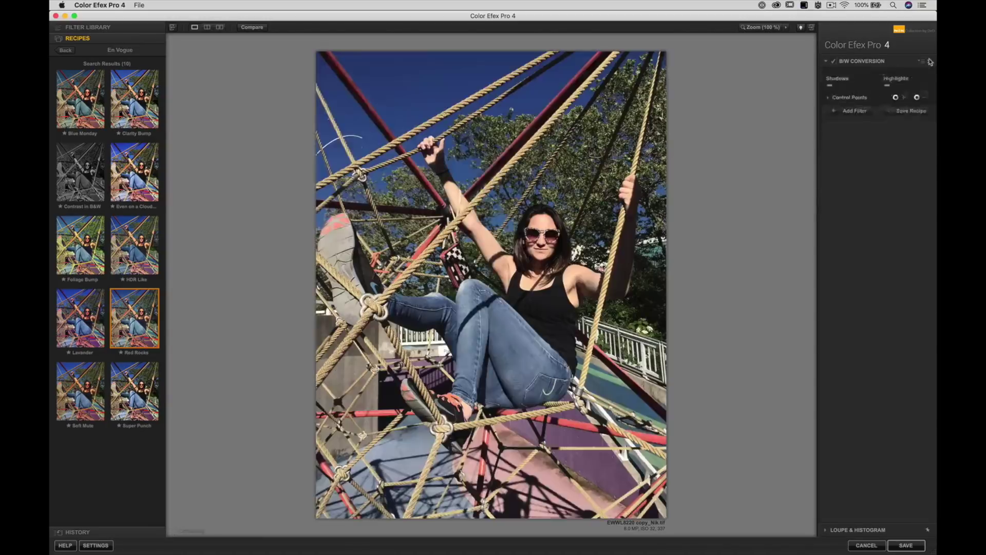
pyautogui.click(930, 61)
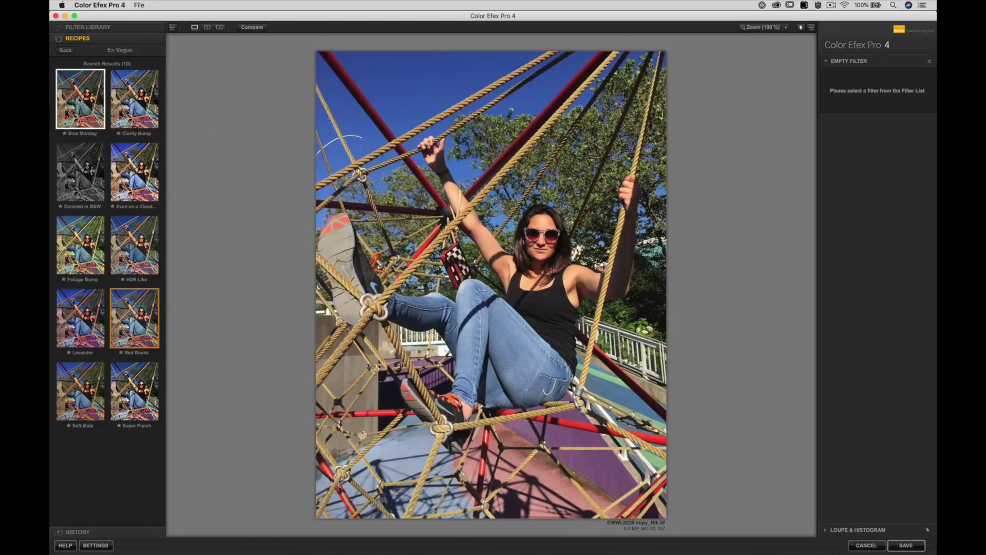
# Apply the Blue Monday recipe in place of the current filters and stack the Soft Mute recipe on top of it.
pyautogui.click(80, 98)
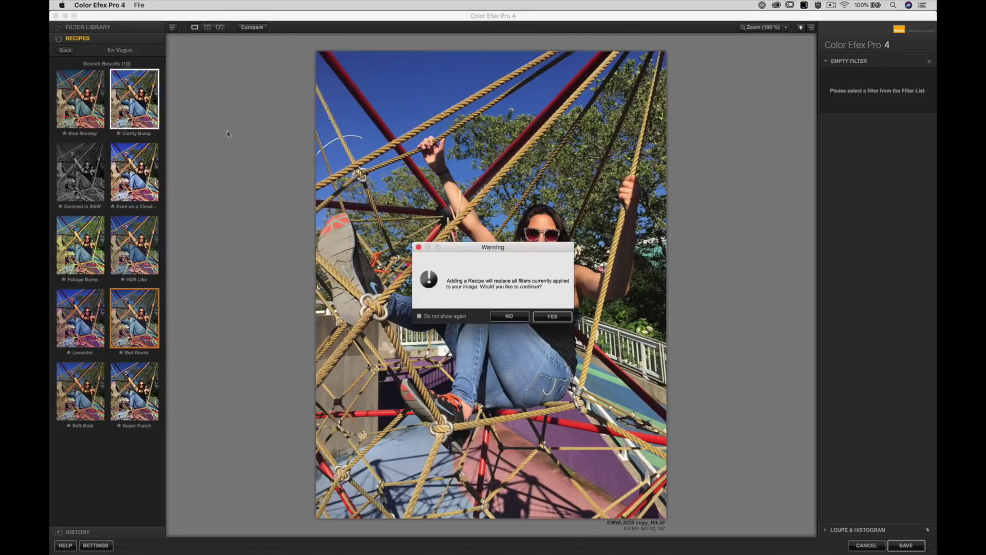
pyautogui.click(552, 317)
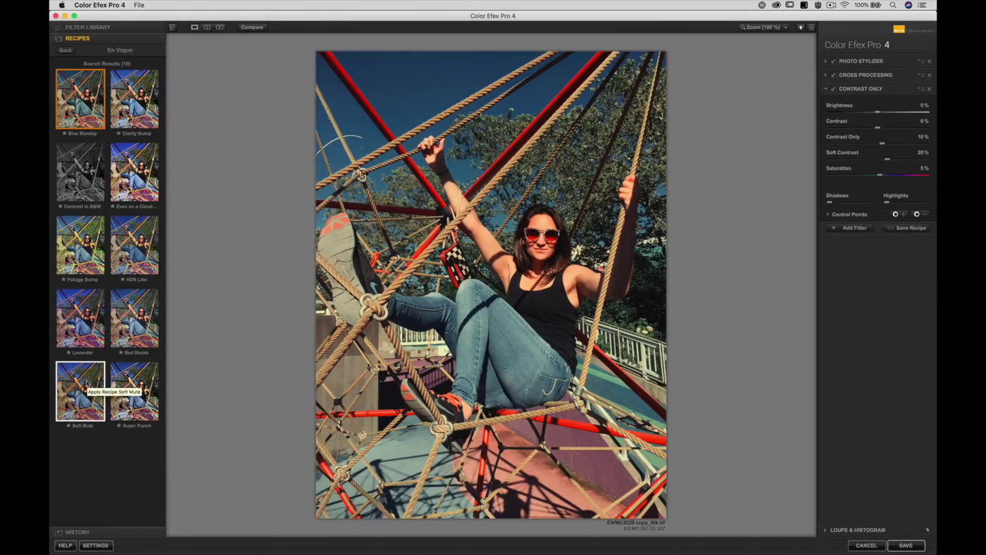
pyautogui.click(87, 382)
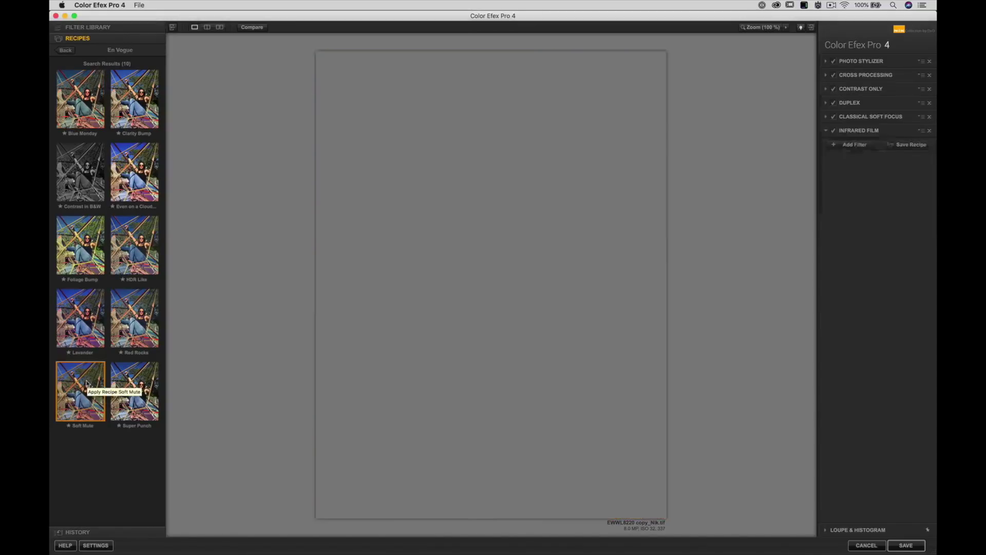